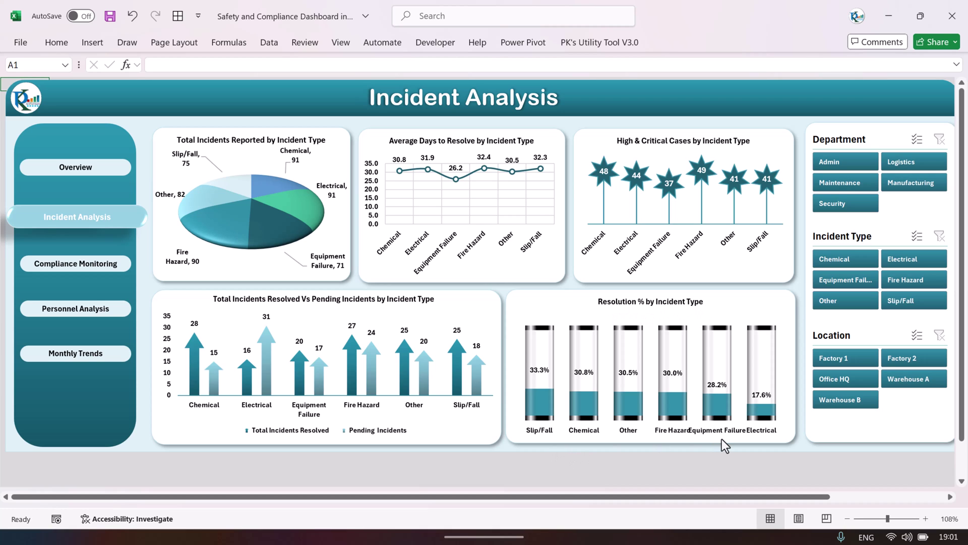
Filter the Incident Analysis charts by the Admin and Security departments in turn and clear the department filter
{"action": "left_click", "coordinate": [854, 161]}
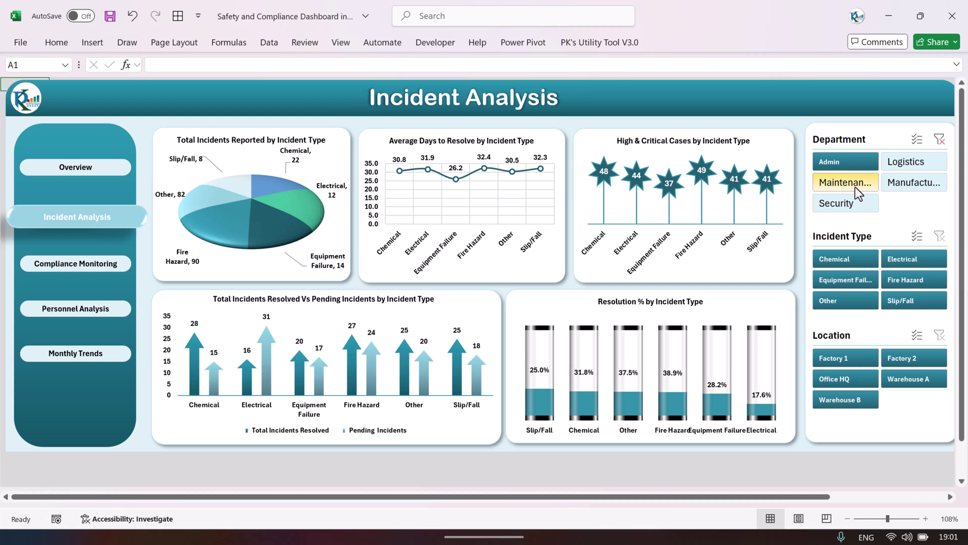
{"action": "left_click", "coordinate": [853, 203]}
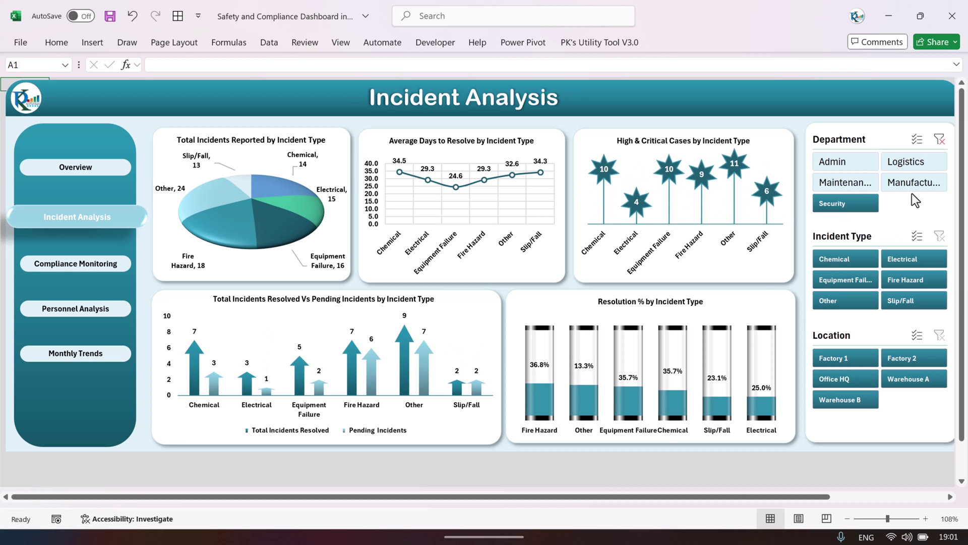
{"action": "left_click", "coordinate": [939, 142]}
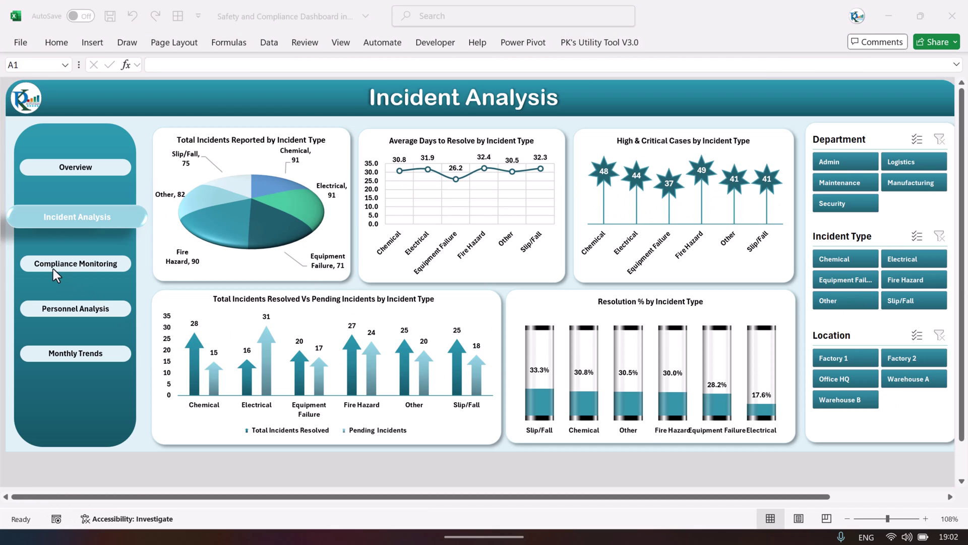
Open the Compliance Monitoring page, filter it by Warehouse B, Office HQ and Warehouse A in turn, and clear the location filter
{"action": "left_click", "coordinate": [89, 267]}
{"action": "left_click", "coordinate": [88, 271]}
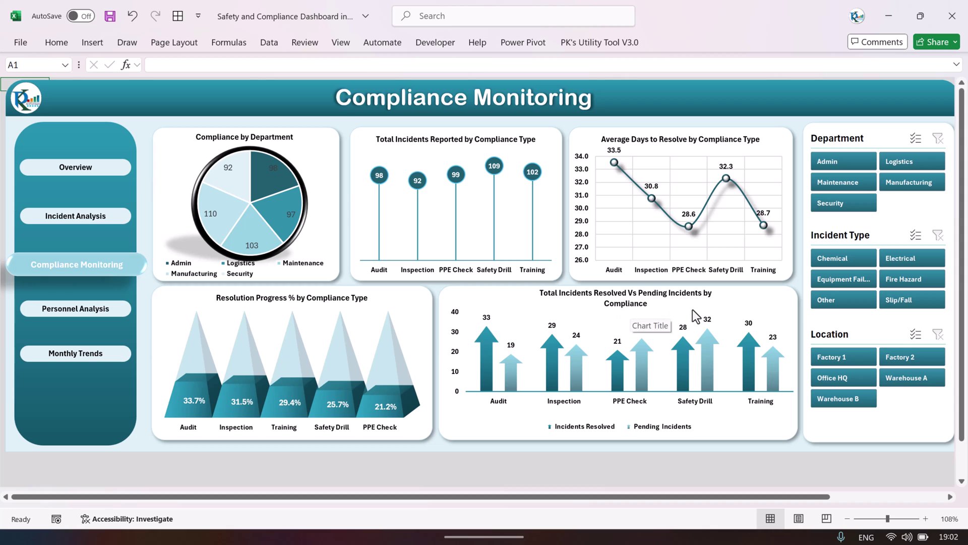
{"action": "left_click", "coordinate": [845, 398]}
{"action": "left_click", "coordinate": [859, 377]}
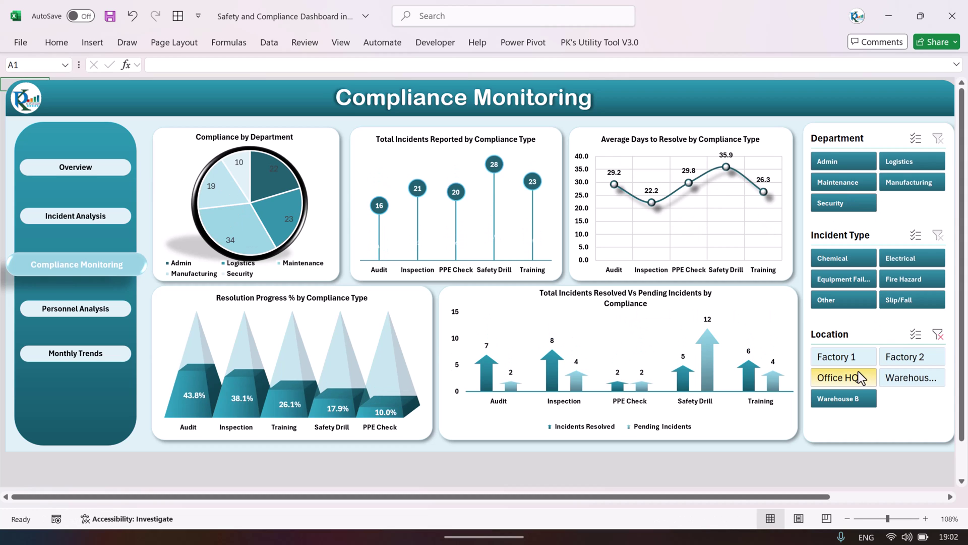
{"action": "left_click", "coordinate": [903, 377]}
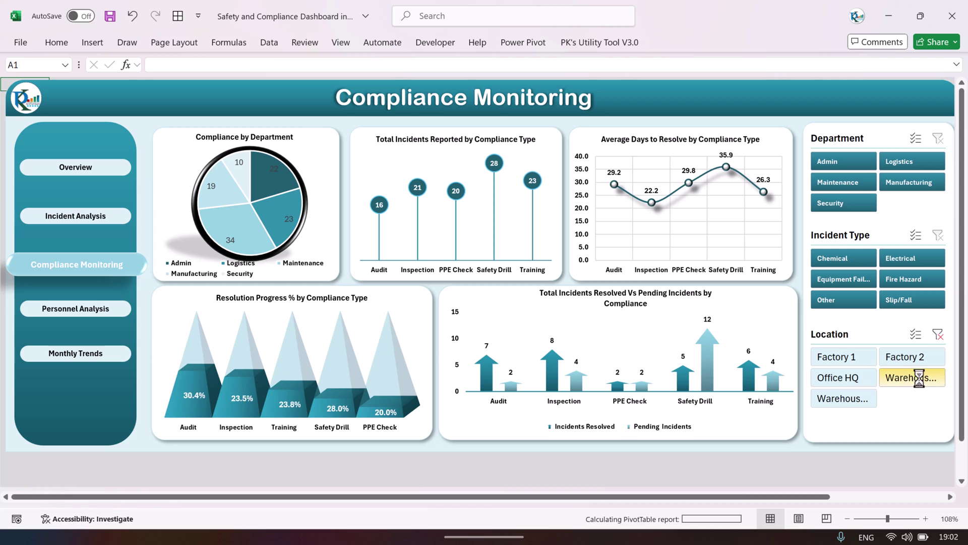
{"action": "left_click", "coordinate": [938, 334]}
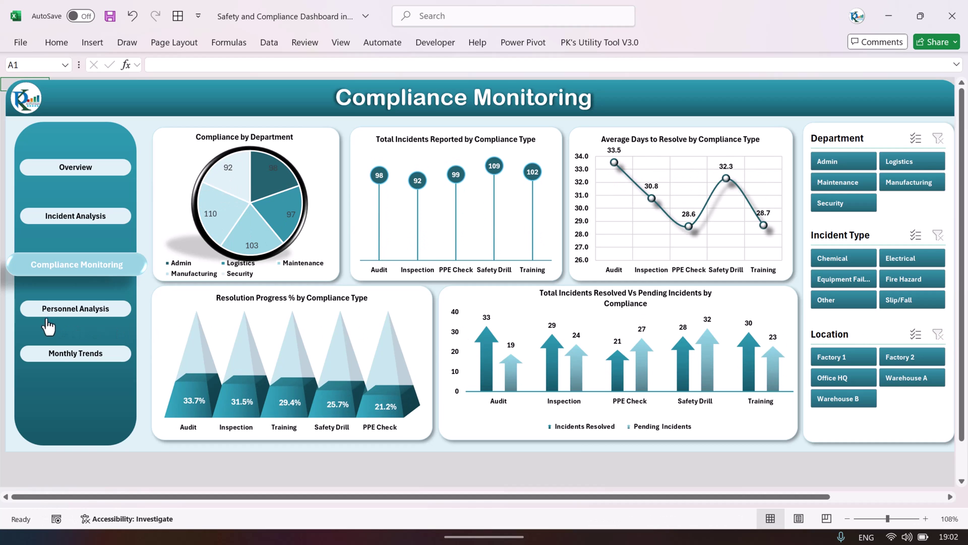
Open the Personnel Analysis page, filter its charts by the Warehouse B location, and clear the filter
{"action": "left_click", "coordinate": [70, 311]}
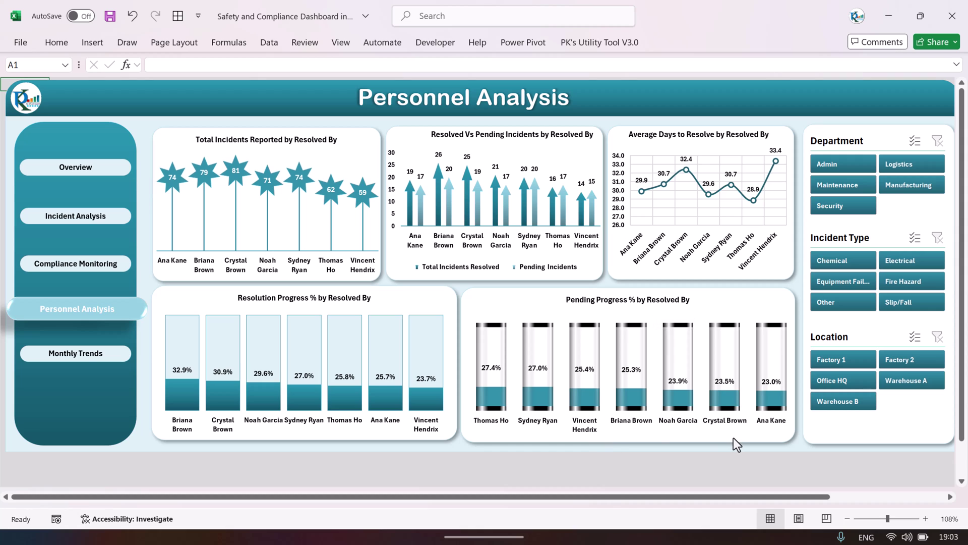
{"action": "left_click", "coordinate": [843, 401]}
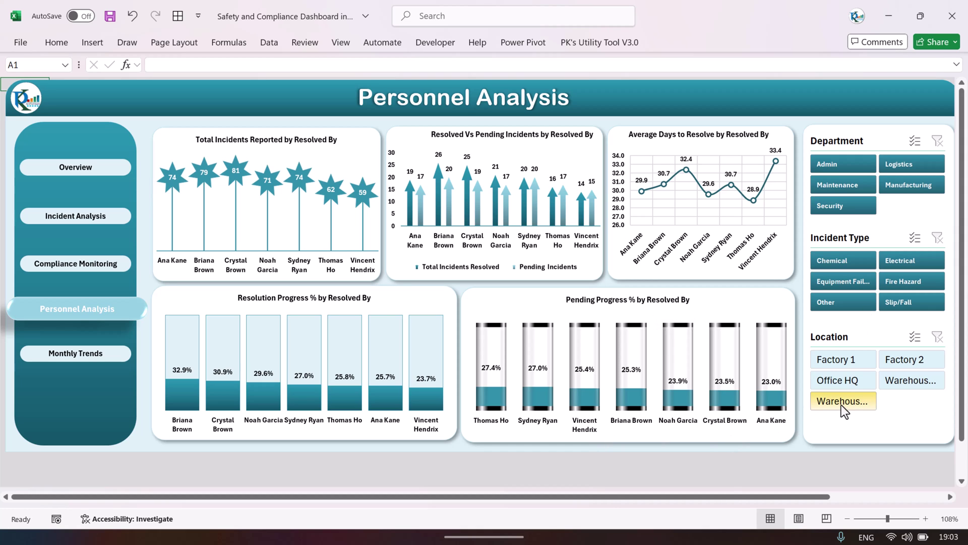
{"action": "left_click", "coordinate": [938, 338]}
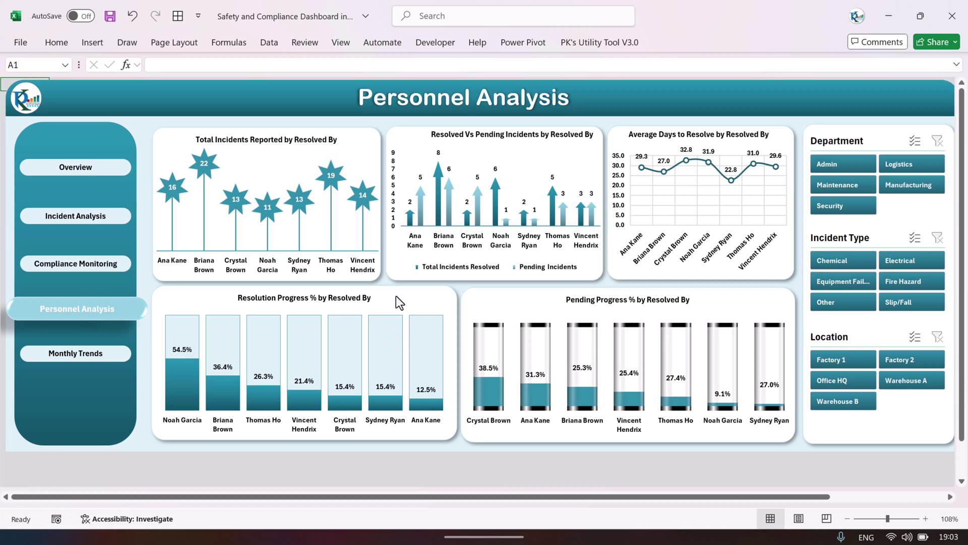
Open the Monthly Trends page, filter its charts by the Factory 1 location, and clear the filter
{"action": "left_click", "coordinate": [82, 357]}
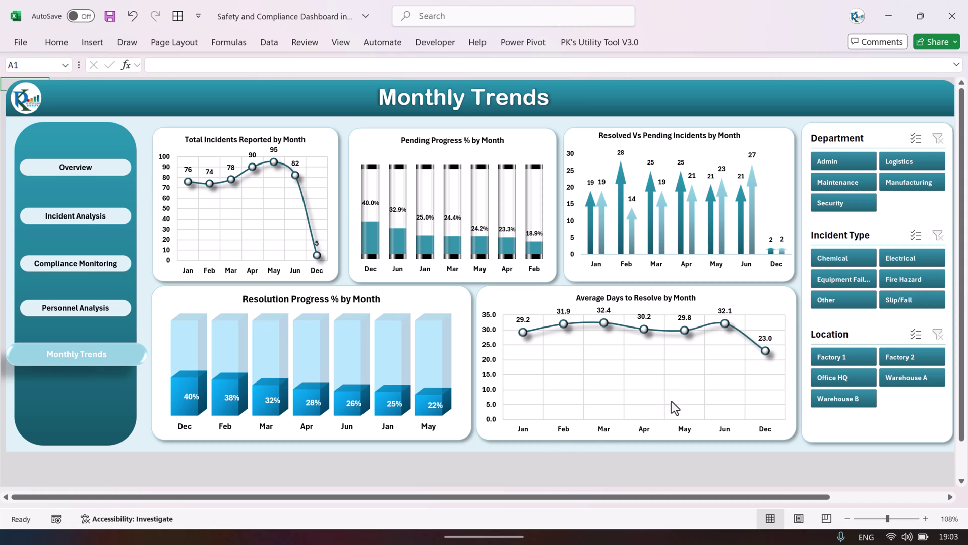
{"action": "left_click", "coordinate": [847, 358]}
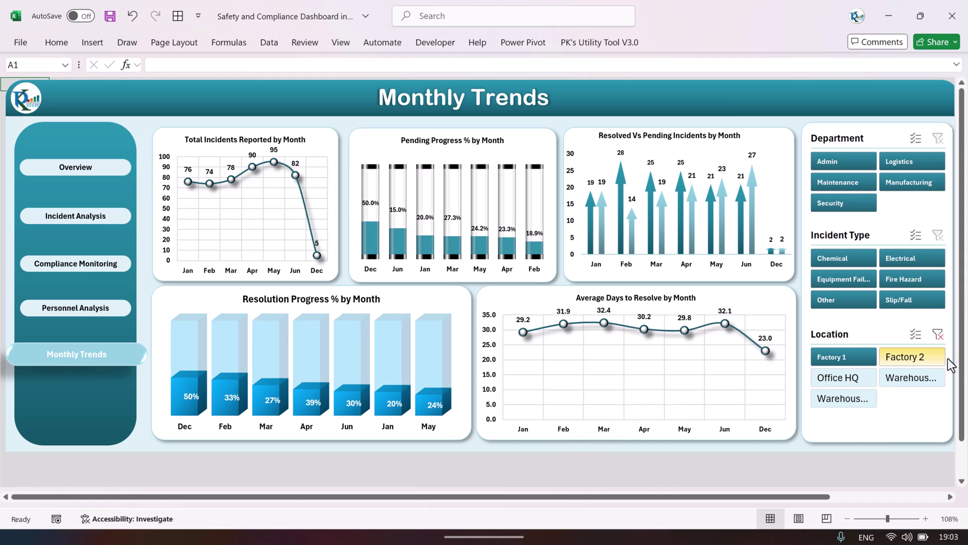
{"action": "left_click", "coordinate": [938, 334]}
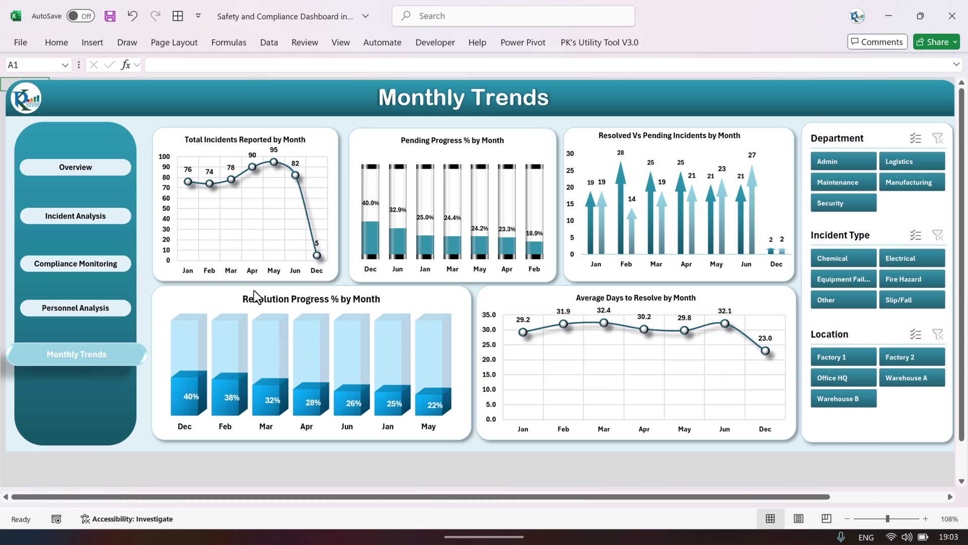
Return to the Overview page and enable the display of sheet tabs for this workbook in the advanced Excel options
{"action": "left_click", "coordinate": [99, 170]}
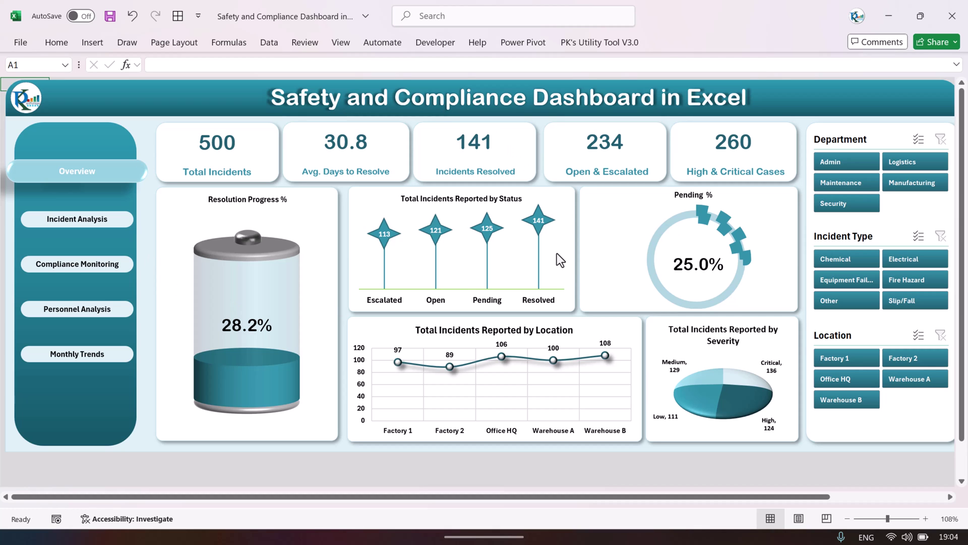
{"action": "mouse_move", "coordinate": [557, 253]}
{"action": "left_click", "coordinate": [25, 45]}
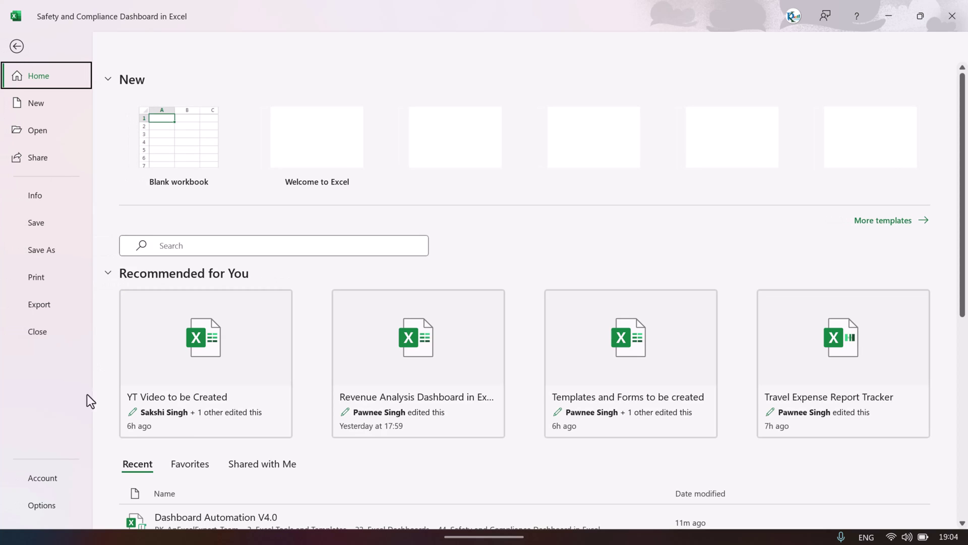
{"action": "left_click", "coordinate": [47, 504]}
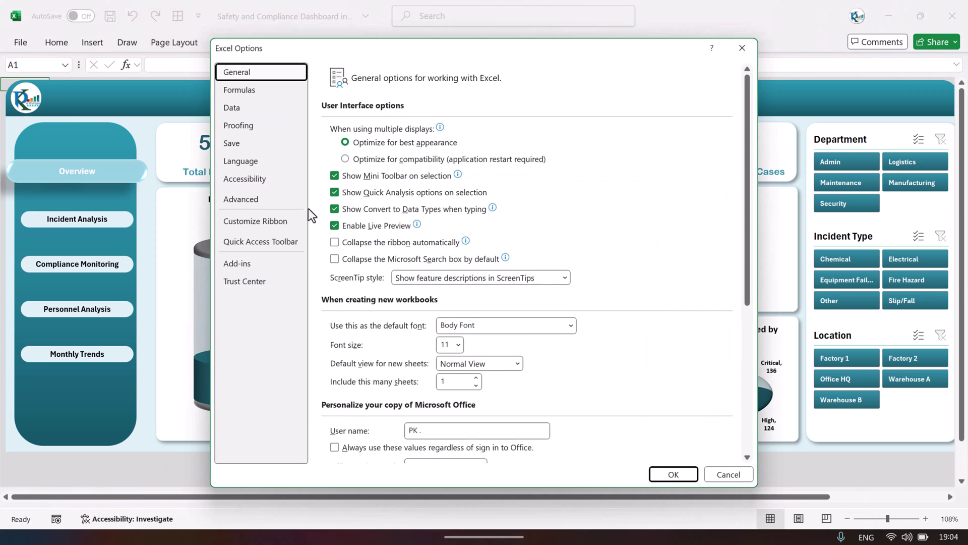
{"action": "left_click", "coordinate": [263, 202]}
{"action": "left_click_drag", "start_coordinate": [747, 135], "coordinate": [750, 304]}
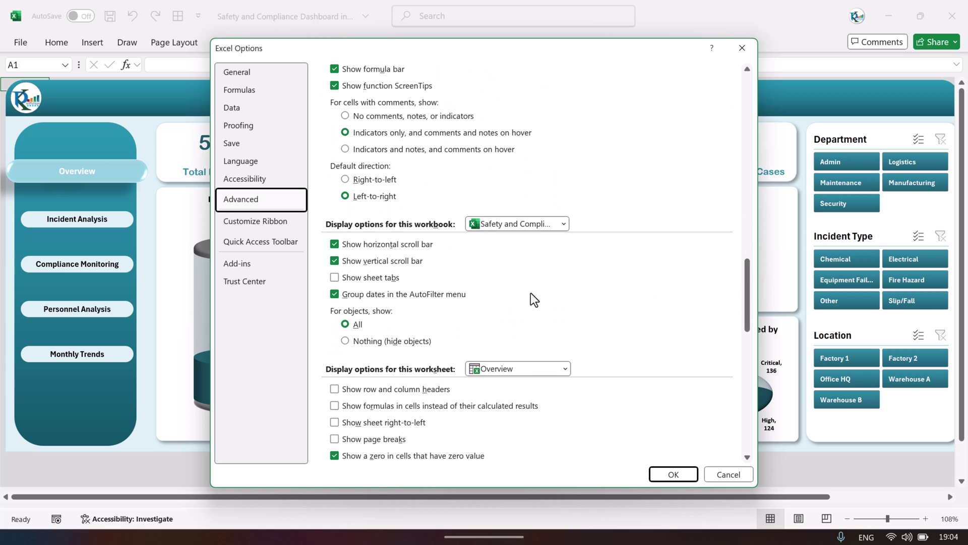
{"action": "left_click", "coordinate": [675, 474]}
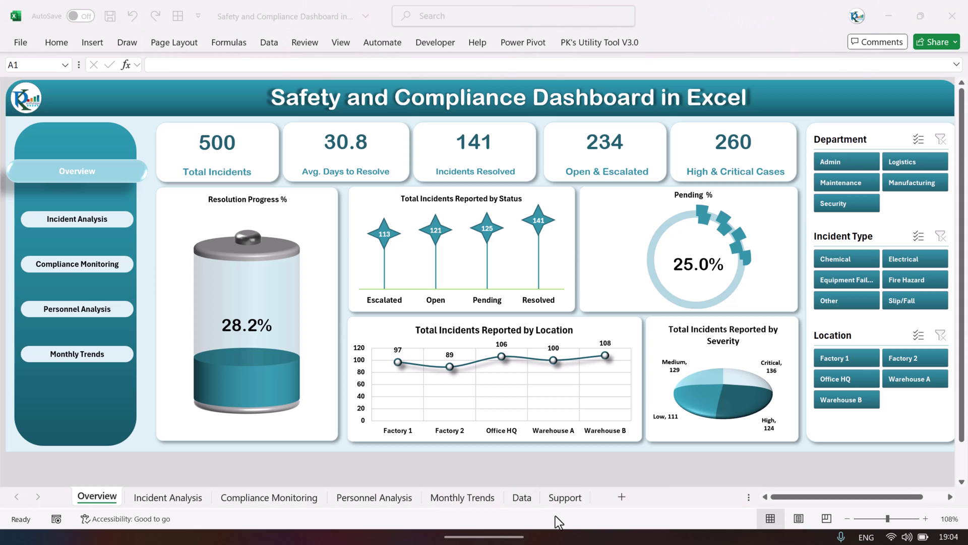
Browse the Incident Analysis, Compliance Monitoring, Personnel Analysis and Monthly Trends sheets and open the Data sheet
{"action": "left_click", "coordinate": [170, 501]}
{"action": "left_click", "coordinate": [267, 501]}
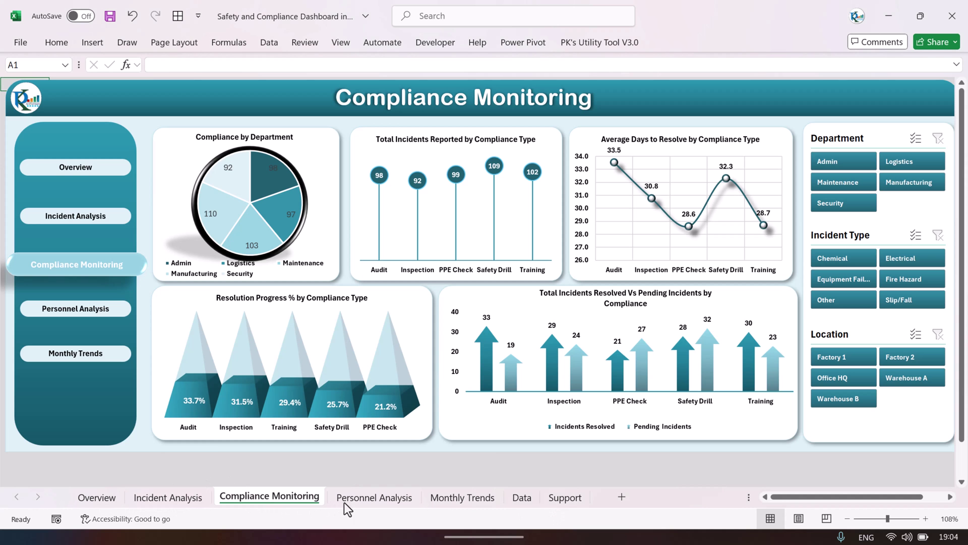
{"action": "left_click", "coordinate": [373, 500]}
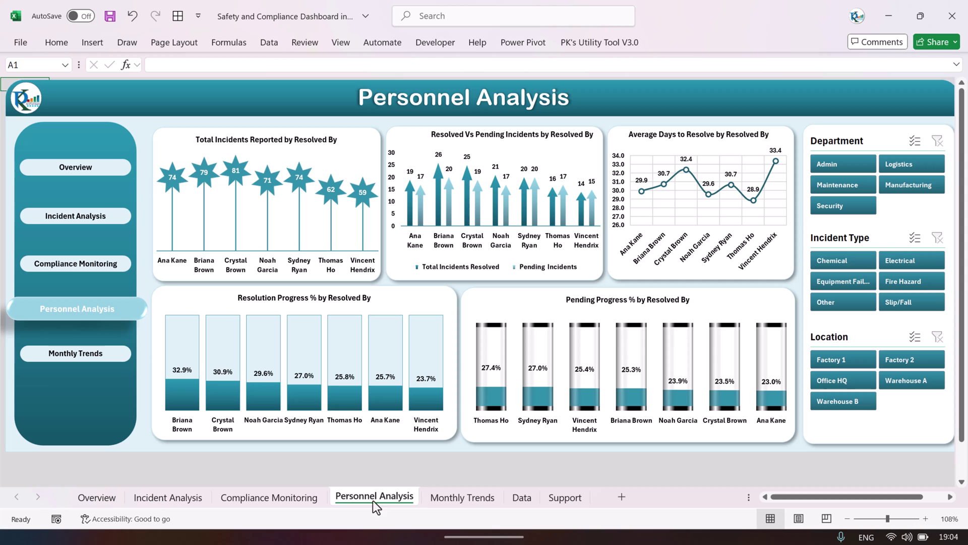
{"action": "left_click", "coordinate": [460, 498]}
{"action": "left_click", "coordinate": [522, 501]}
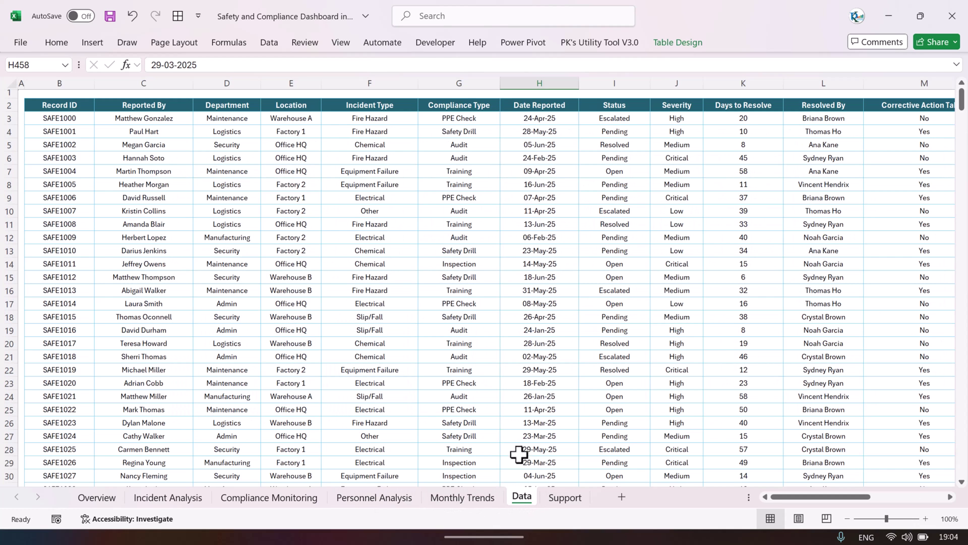
Examine the first records in each Data sheet column from Record ID through Days to Resolve
{"action": "left_click", "coordinate": [322, 211]}
{"action": "left_click", "coordinate": [67, 117]}
{"action": "left_click_drag", "start_coordinate": [67, 117], "coordinate": [68, 231]}
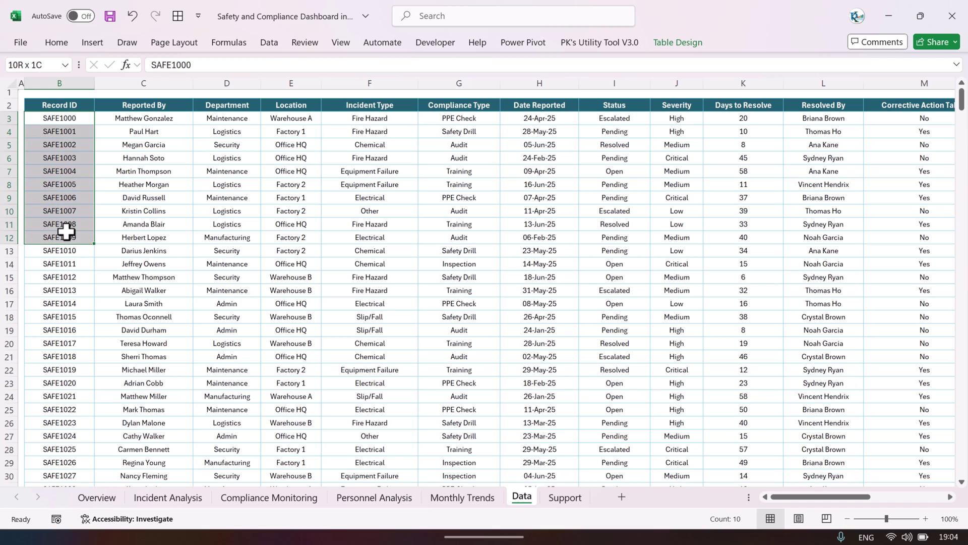
{"action": "left_click_drag", "start_coordinate": [154, 118], "coordinate": [161, 204]}
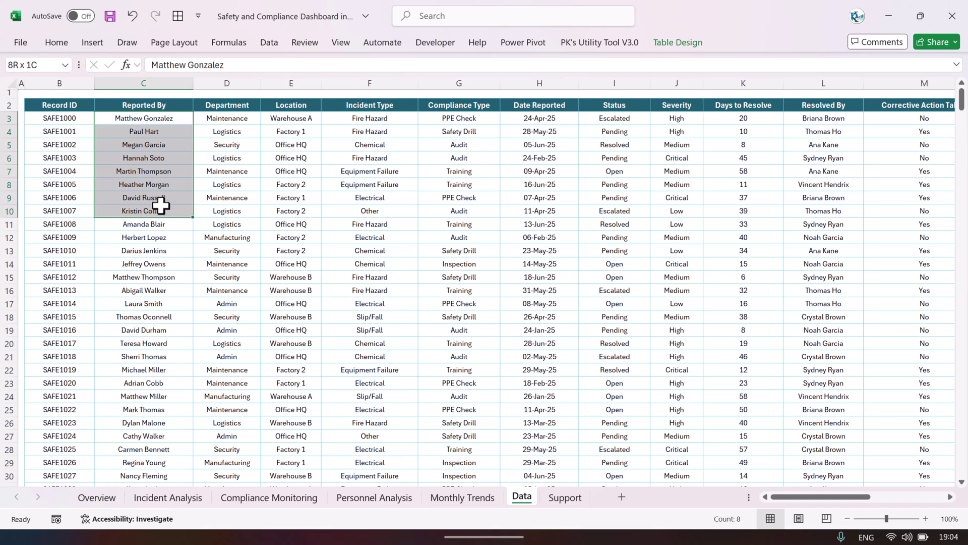
{"action": "left_click_drag", "start_coordinate": [248, 118], "coordinate": [251, 173]}
{"action": "left_click_drag", "start_coordinate": [298, 121], "coordinate": [313, 173]}
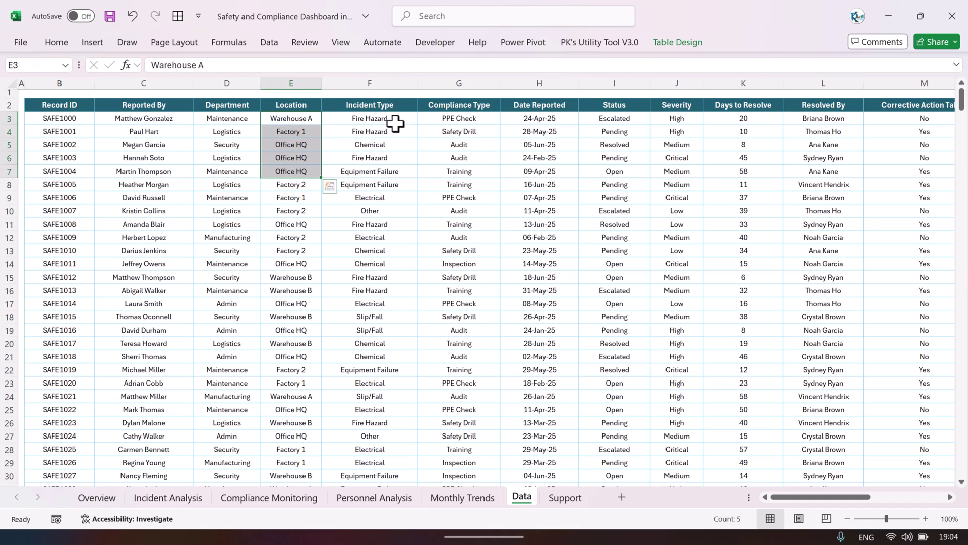
{"action": "left_click_drag", "start_coordinate": [395, 123], "coordinate": [396, 171]}
{"action": "left_click_drag", "start_coordinate": [484, 119], "coordinate": [485, 172]}
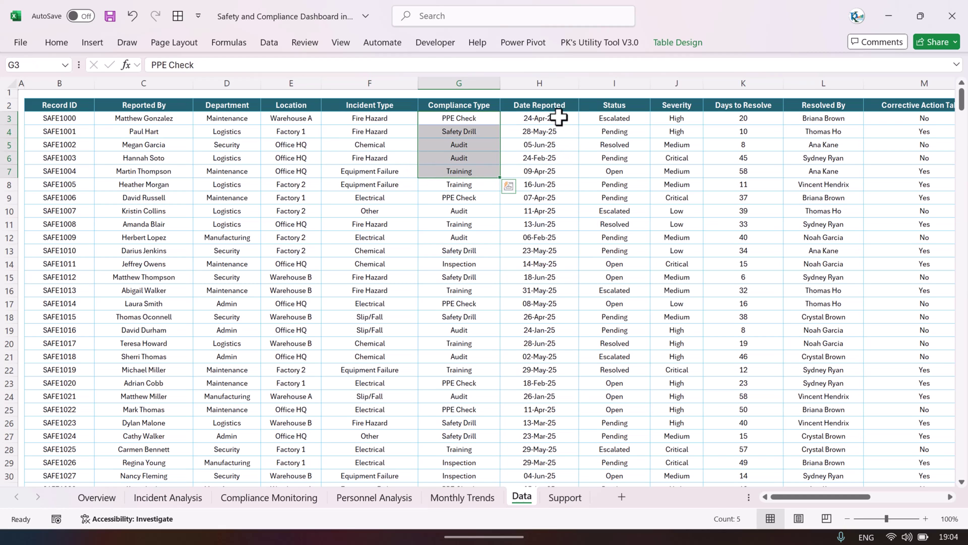
{"action": "left_click_drag", "start_coordinate": [559, 117], "coordinate": [582, 172]}
{"action": "left_click_drag", "start_coordinate": [625, 118], "coordinate": [644, 174]}
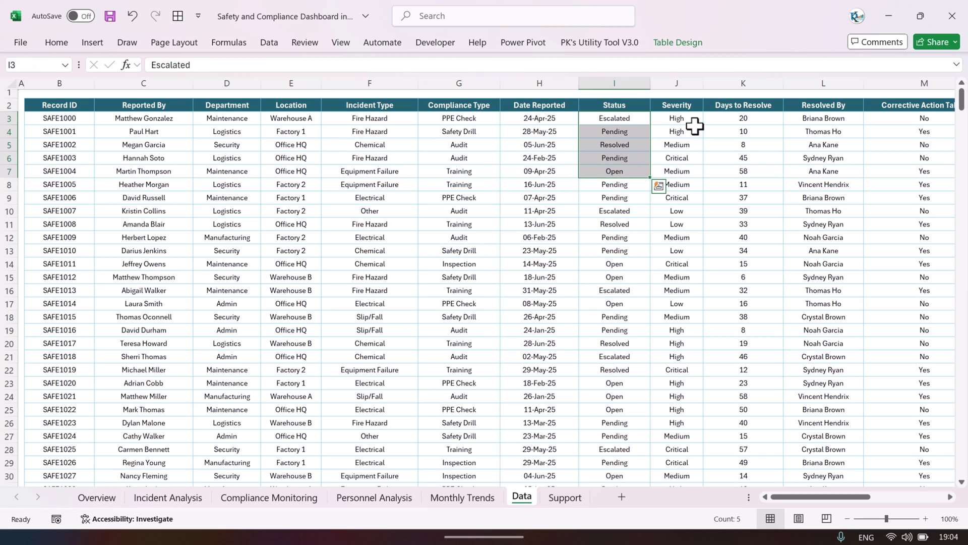
{"action": "left_click_drag", "start_coordinate": [694, 120], "coordinate": [697, 170]}
{"action": "left_click_drag", "start_coordinate": [760, 116], "coordinate": [814, 156]}
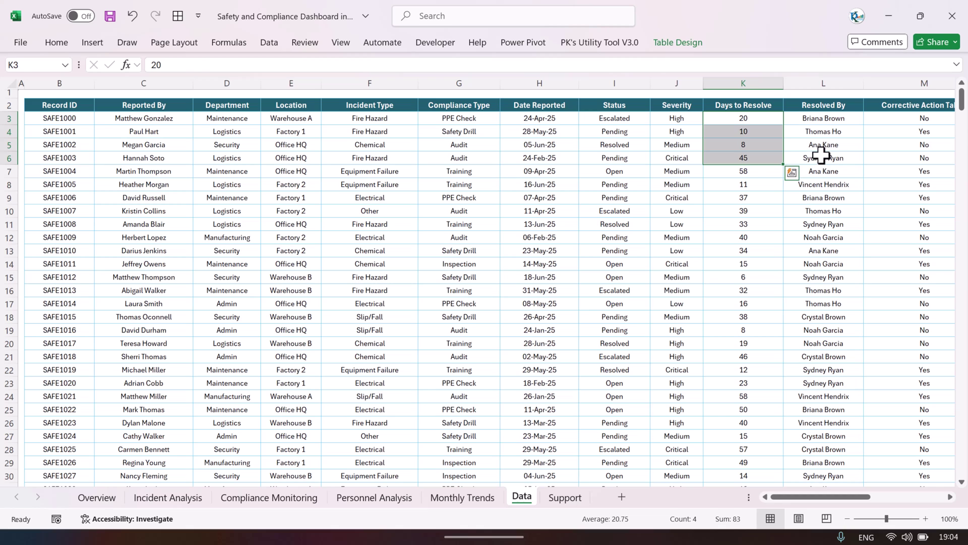
Look across the calculated columns of the Data table and return to the first entries under Corrective Action Taken
{"action": "key", "text": "Right"}
{"action": "key", "text": "Right"}
{"action": "key", "text": "Right"}
{"action": "key", "text": "Right"}
{"action": "key", "text": "Right"}
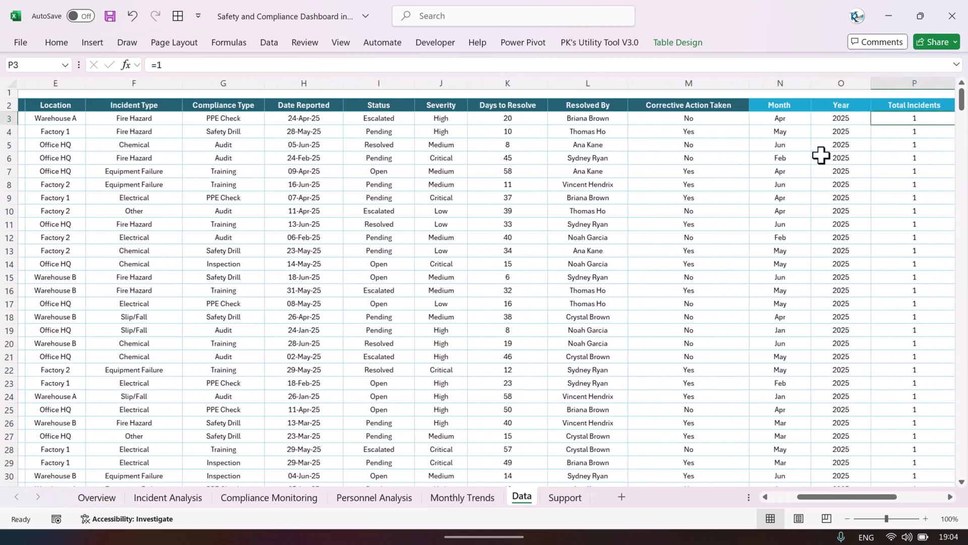
{"action": "key", "text": "Right"}
{"action": "key", "text": "Right"}
{"action": "key", "text": "Left"}
{"action": "key", "text": "Left"}
{"action": "key", "text": "Left"}
{"action": "key", "text": "Left"}
{"action": "key", "text": "Left"}
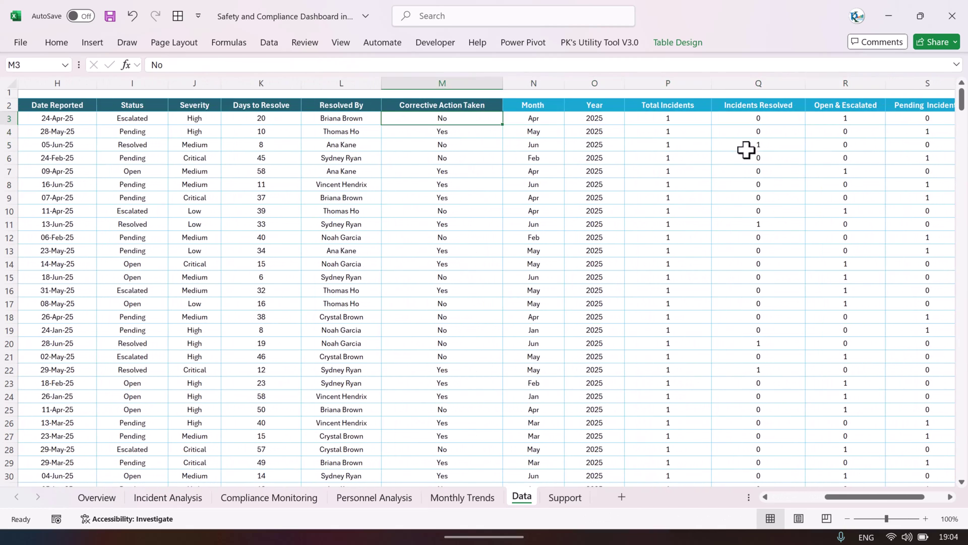
{"action": "left_click_drag", "start_coordinate": [461, 119], "coordinate": [453, 184]}
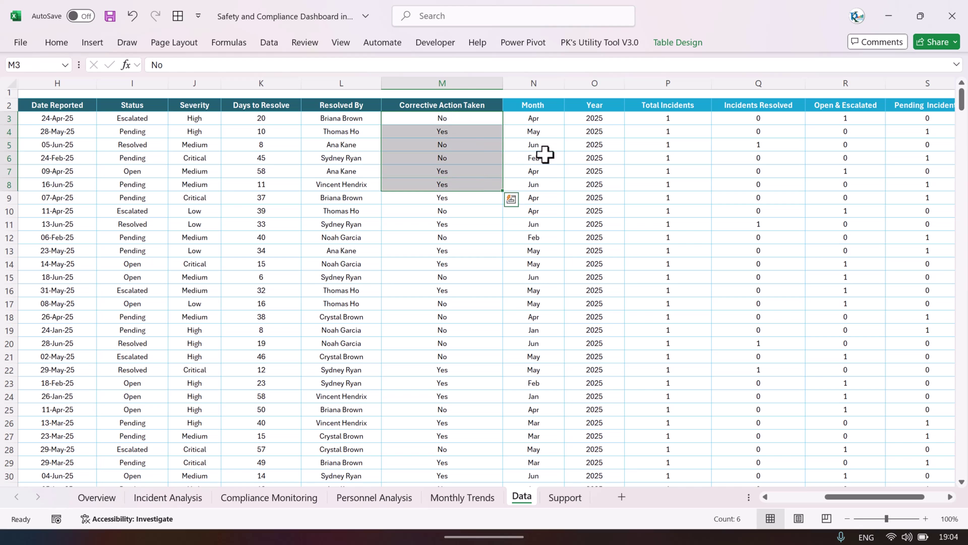
Examine the formulas in the first record's Month, Year and Total Incidents columns
{"action": "left_click", "coordinate": [560, 117]}
{"action": "scroll", "coordinate": [562, 129], "scroll_direction": "right", "scroll_amount": 2}
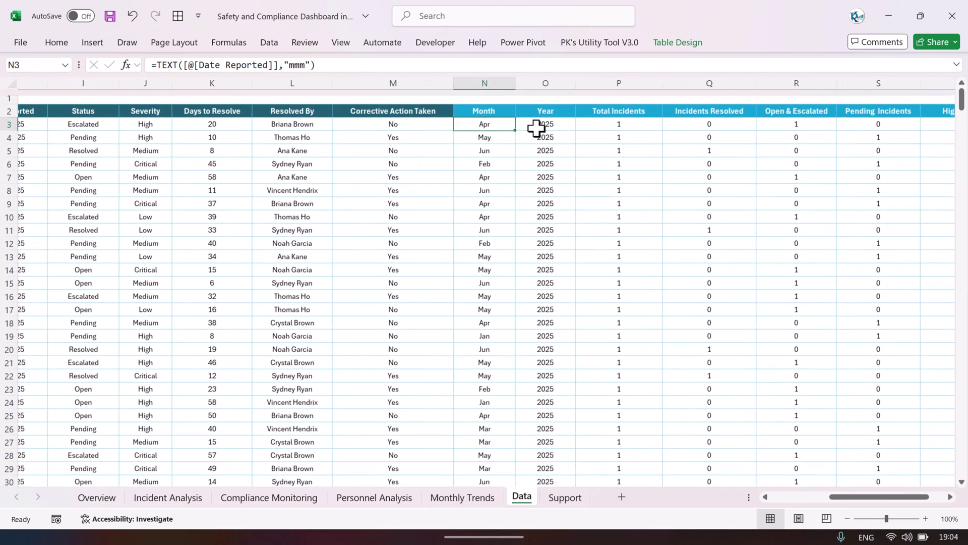
{"action": "scroll", "coordinate": [536, 126], "scroll_direction": "right", "scroll_amount": 1}
{"action": "key", "text": "Right"}
{"action": "key", "text": "Right"}
{"action": "scroll", "coordinate": [671, 122], "scroll_direction": "right", "scroll_amount": 1}
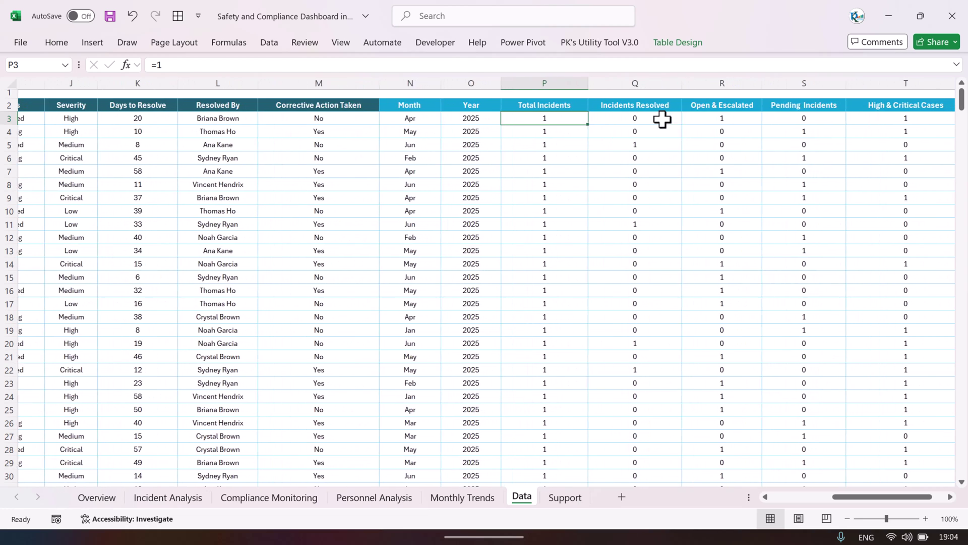
Examine the first record's formulas for Incidents Resolved, Pending Incidents and Open & Escalated
{"action": "left_click", "coordinate": [662, 119]}
{"action": "scroll", "coordinate": [732, 121], "scroll_direction": "right", "scroll_amount": 1}
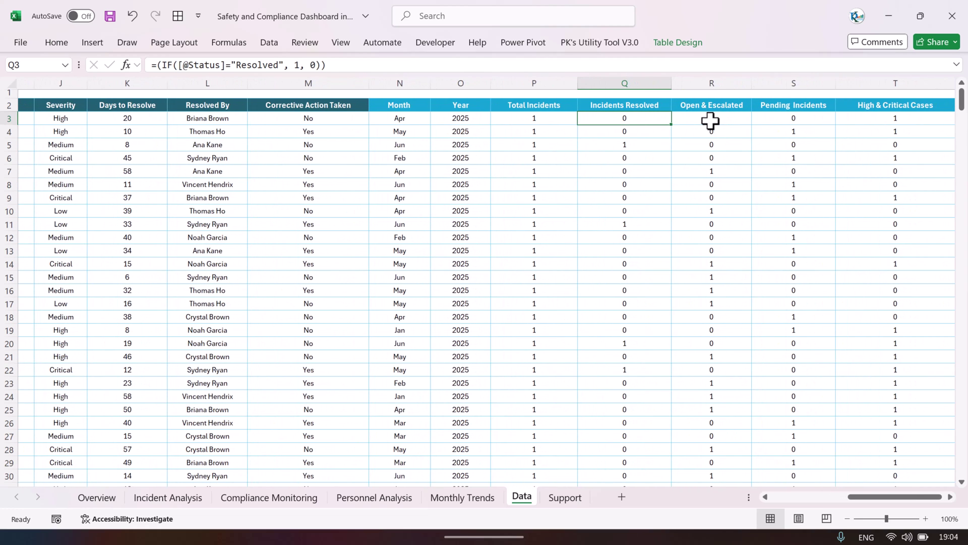
{"action": "left_click", "coordinate": [778, 119]}
{"action": "scroll", "coordinate": [800, 121], "scroll_direction": "right", "scroll_amount": 1}
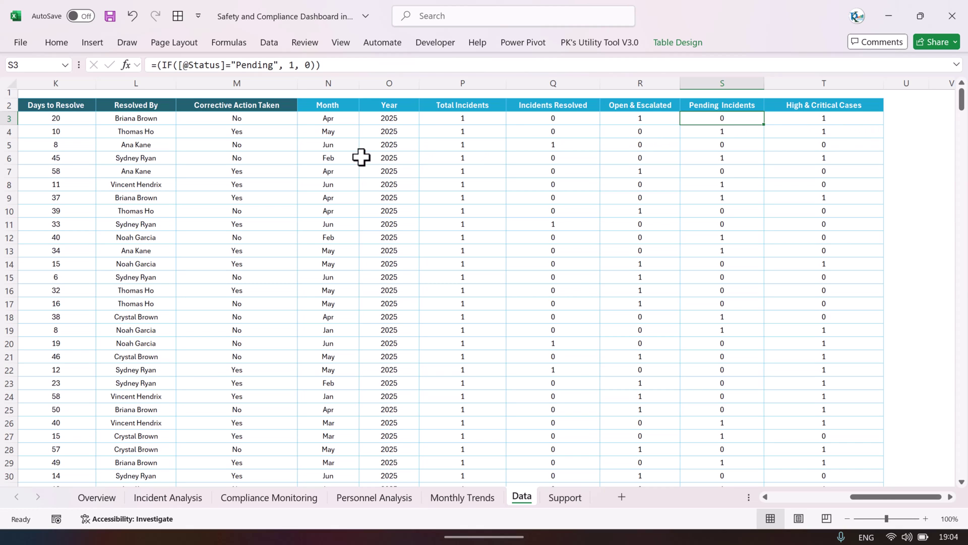
{"action": "left_click", "coordinate": [525, 123]}
{"action": "left_click", "coordinate": [630, 119]}
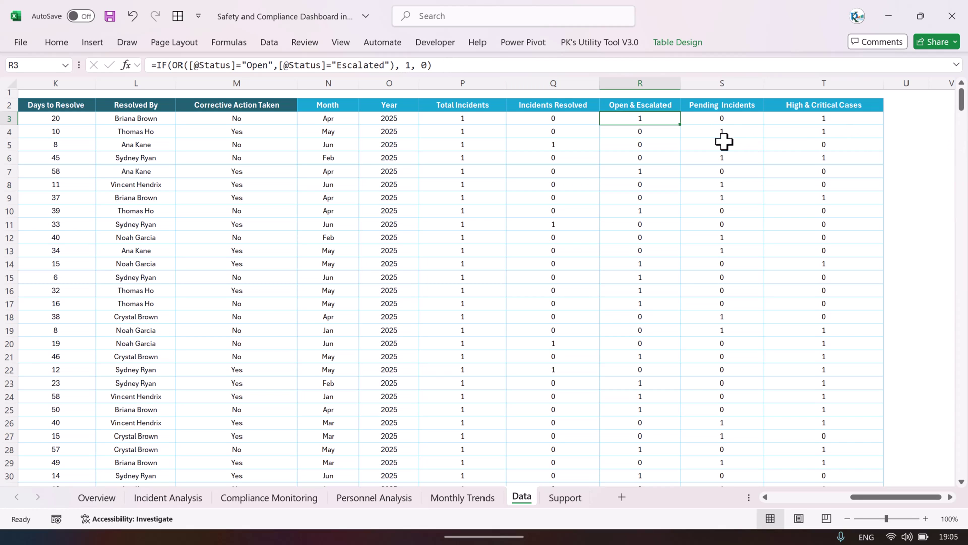
Examine the High & Critical Cases formula for the first records, and display the Overview section of the Support sheet
{"action": "left_click_drag", "start_coordinate": [771, 119], "coordinate": [769, 250]}
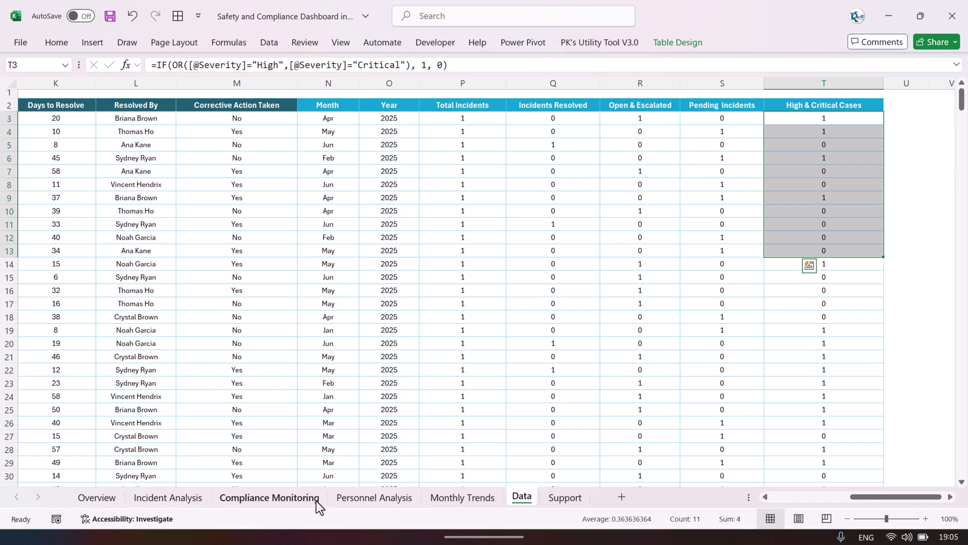
{"action": "left_click", "coordinate": [564, 497]}
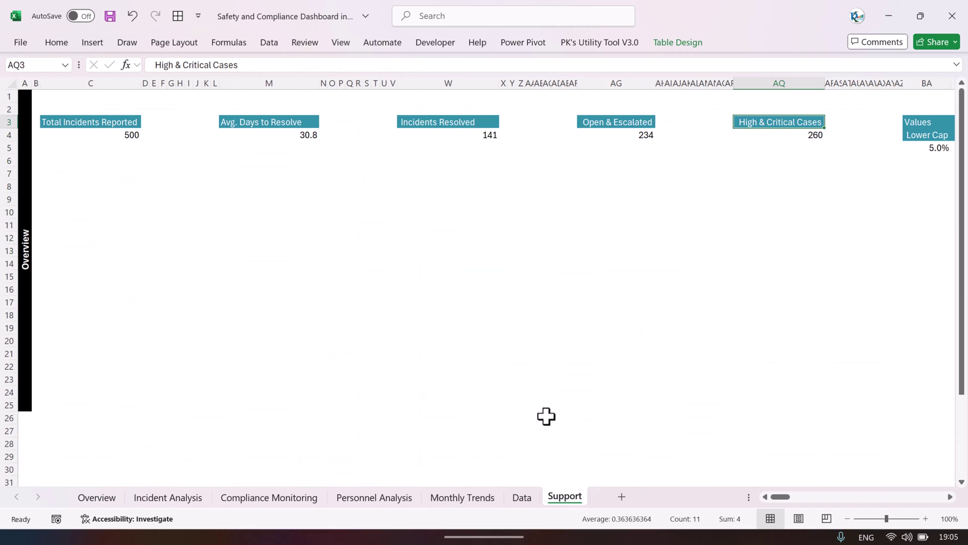
{"action": "left_click", "coordinate": [215, 202]}
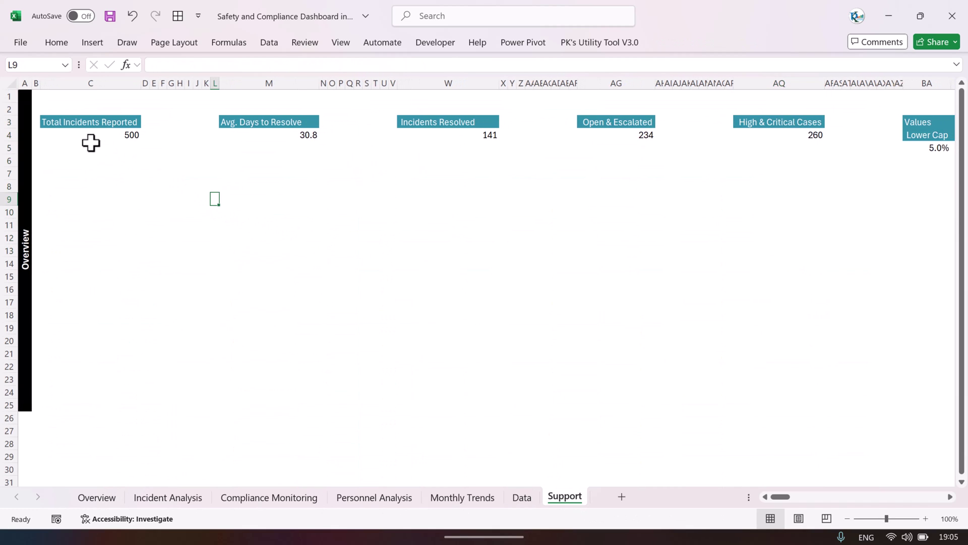
{"action": "left_click", "coordinate": [24, 239]}
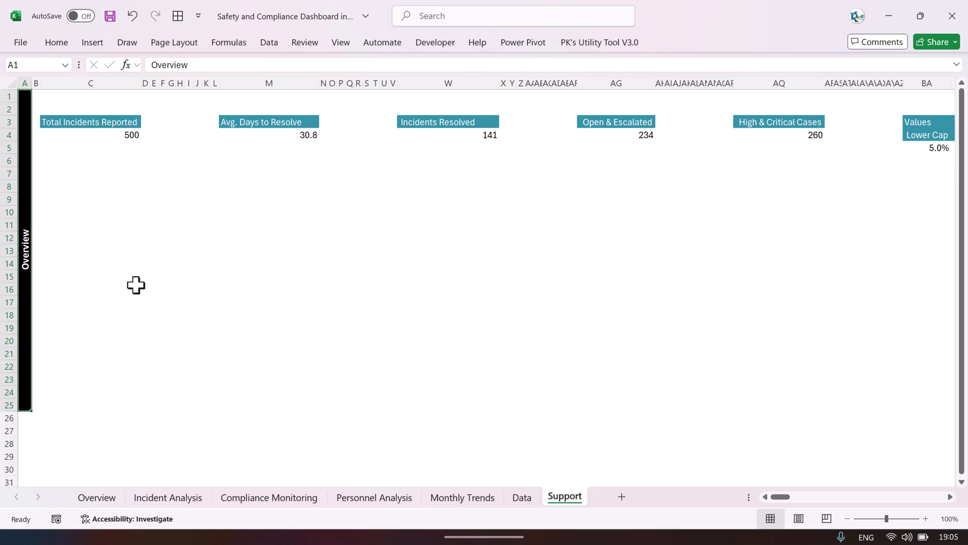
Show the field list of the Total Incidents Reported PivotTable, look through its fields, and close it
{"action": "left_click", "coordinate": [114, 134]}
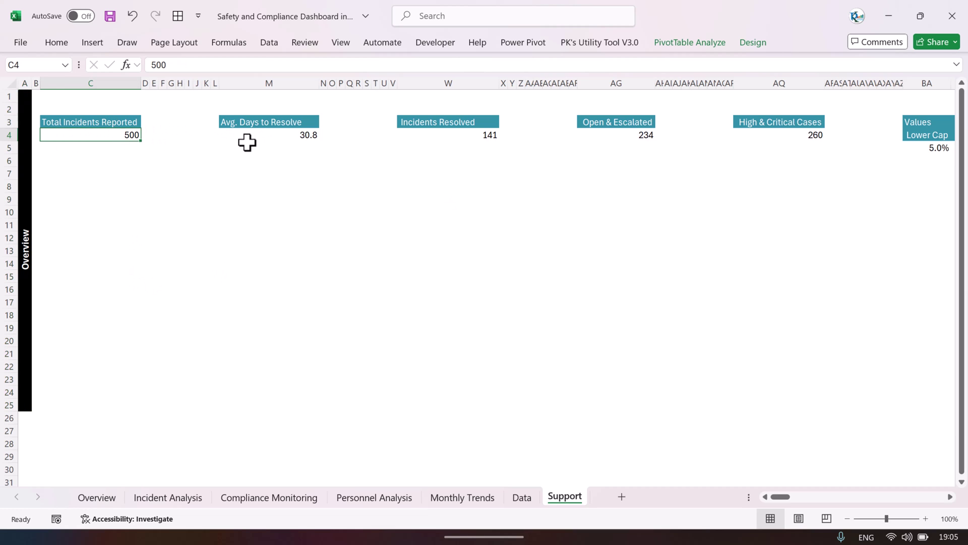
{"action": "right_click", "coordinate": [122, 133]}
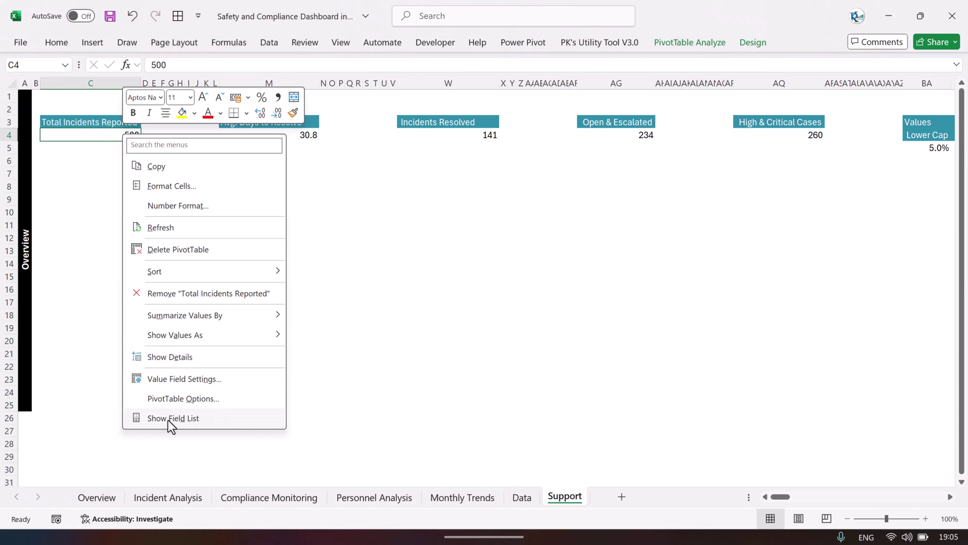
{"action": "left_click", "coordinate": [177, 421]}
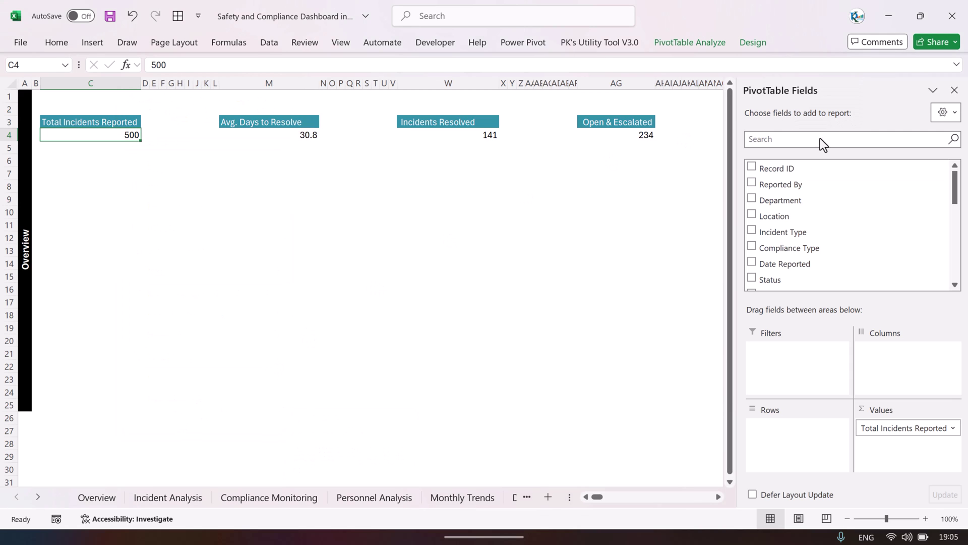
{"action": "scroll", "coordinate": [831, 199], "scroll_direction": "down", "scroll_amount": 2}
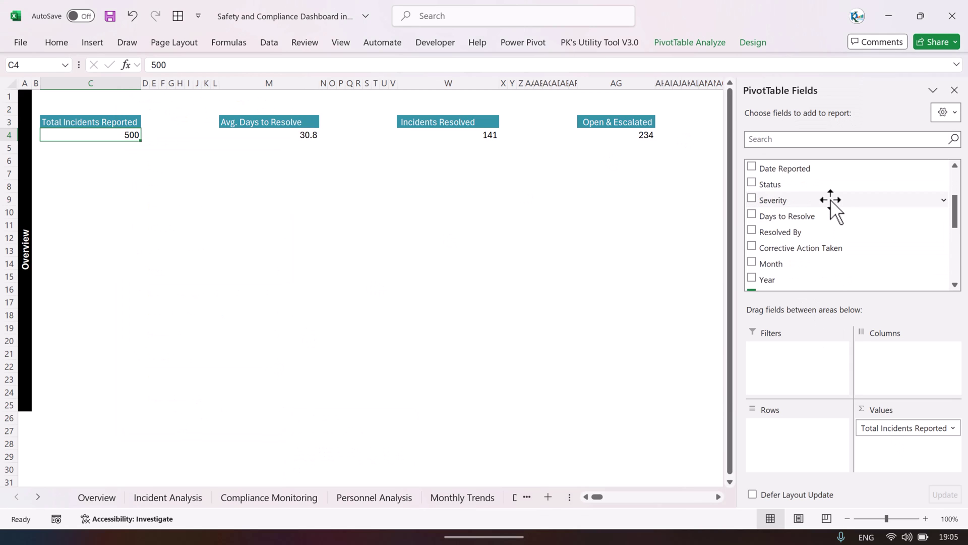
{"action": "scroll", "coordinate": [832, 198], "scroll_direction": "up", "scroll_amount": 2}
{"action": "left_click", "coordinate": [954, 90]}
Examine the Avg. Days to Resolve, Incidents Resolved, Open & Escalated and High & Critical Cases PivotTables
{"action": "left_click", "coordinate": [292, 134]}
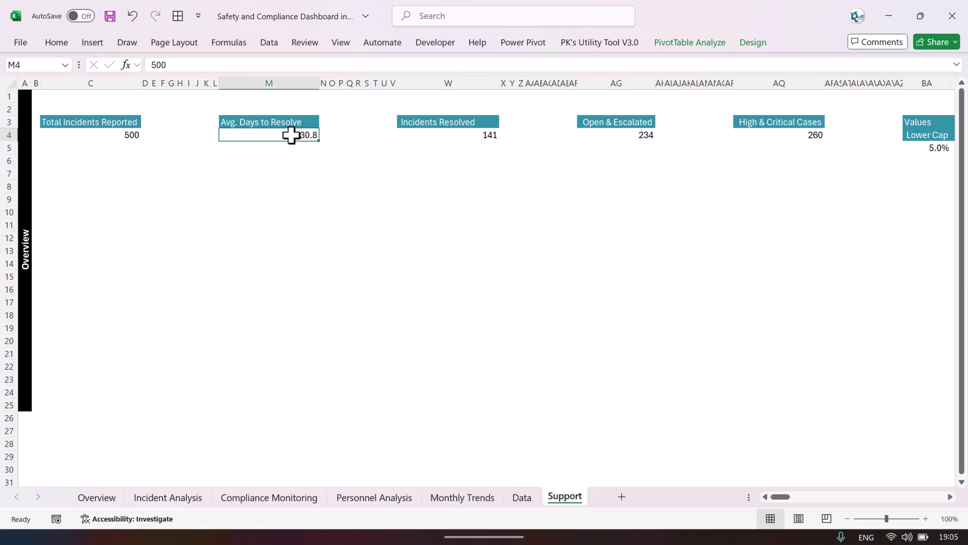
{"action": "left_click", "coordinate": [478, 140]}
{"action": "scroll", "coordinate": [592, 164], "scroll_direction": "right", "scroll_amount": 5}
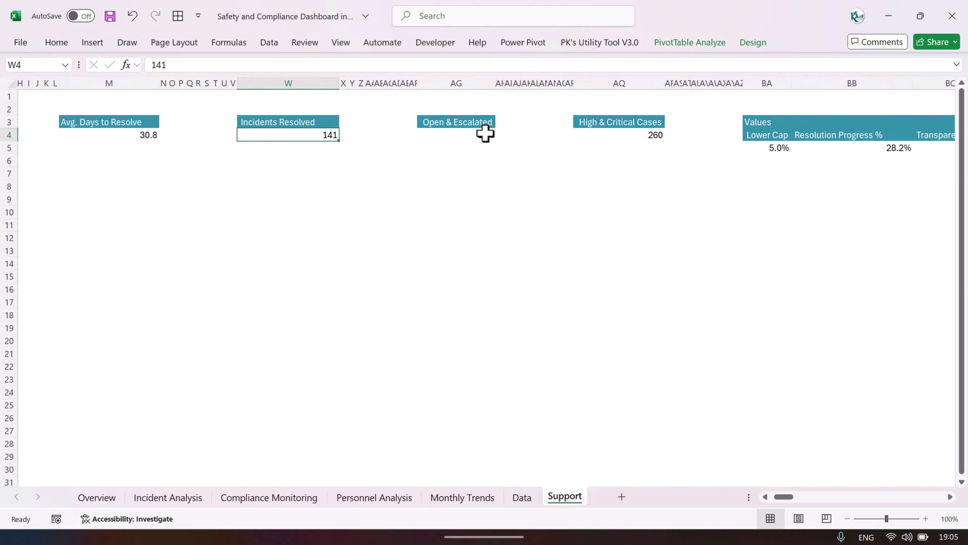
{"action": "left_click", "coordinate": [485, 134]}
{"action": "left_click", "coordinate": [645, 135]}
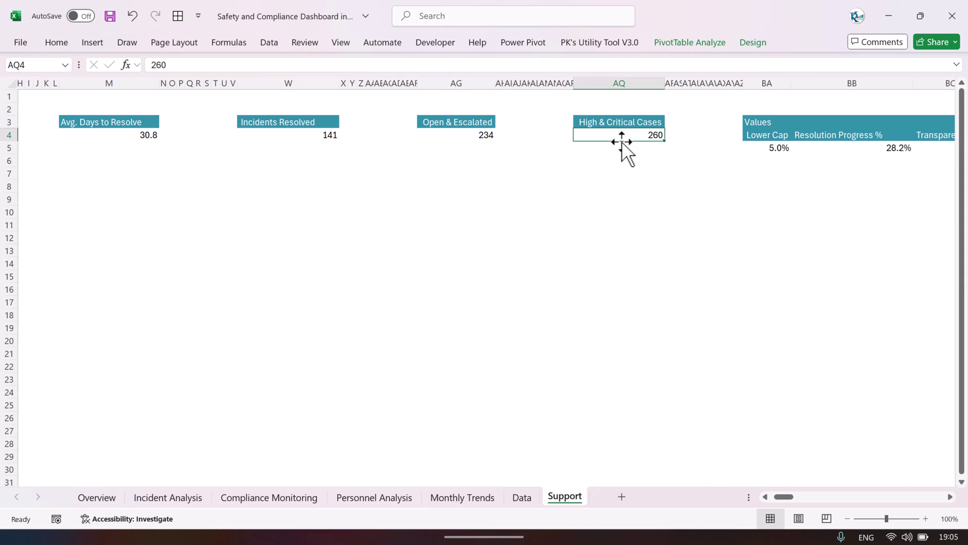
Highlight the Data sheet headers from Incidents Resolved through High & Critical Cases, and return to the Support sheet
{"action": "left_click", "coordinate": [522, 497]}
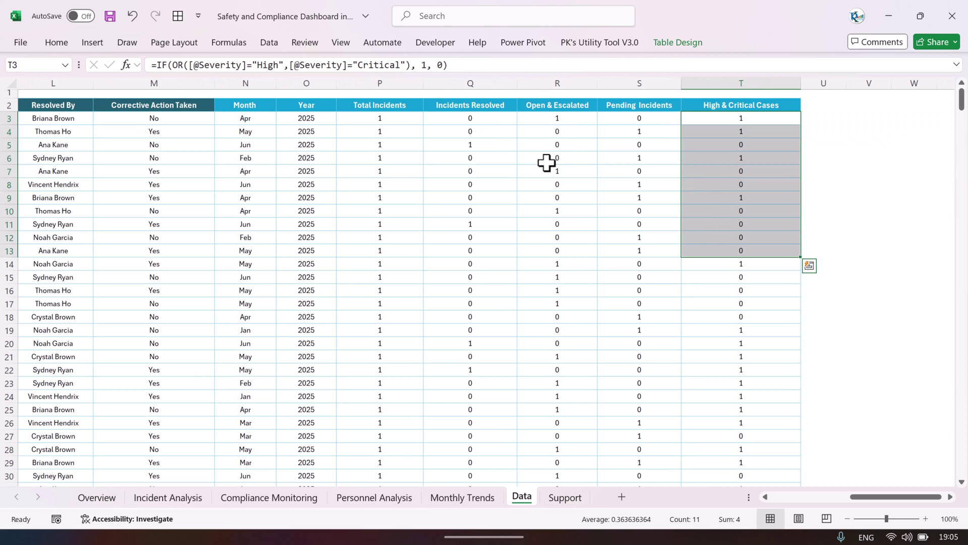
{"action": "left_click_drag", "start_coordinate": [480, 105], "coordinate": [733, 104]}
{"action": "left_click", "coordinate": [565, 497]}
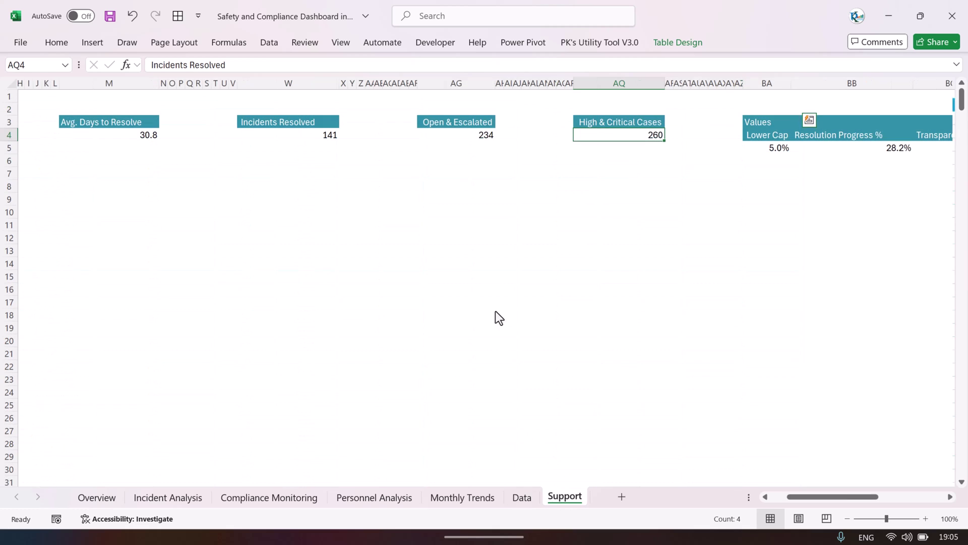
Show the field list of the Open & Escalated PivotTable and look through it to the calculated fields
{"action": "left_click", "coordinate": [480, 133]}
{"action": "right_click", "coordinate": [483, 133]}
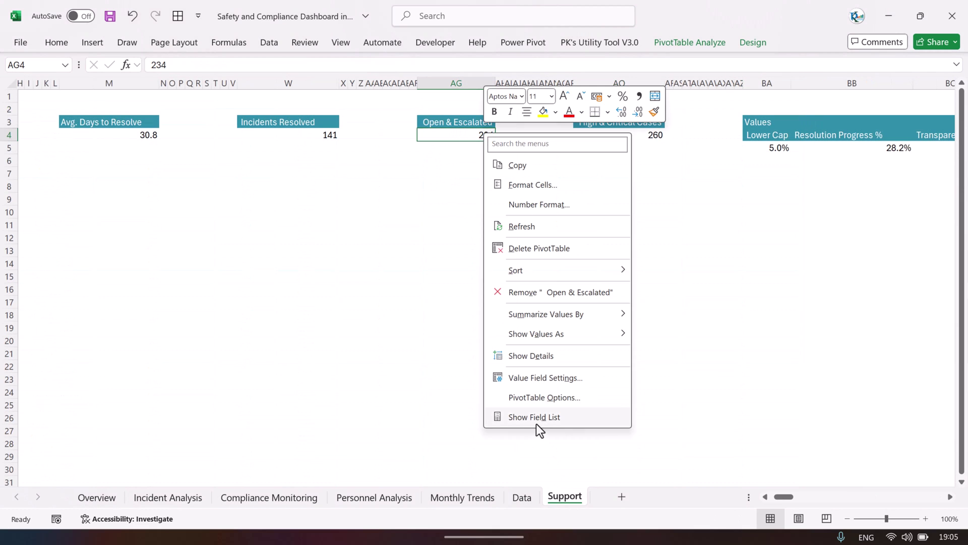
{"action": "left_click", "coordinate": [536, 418]}
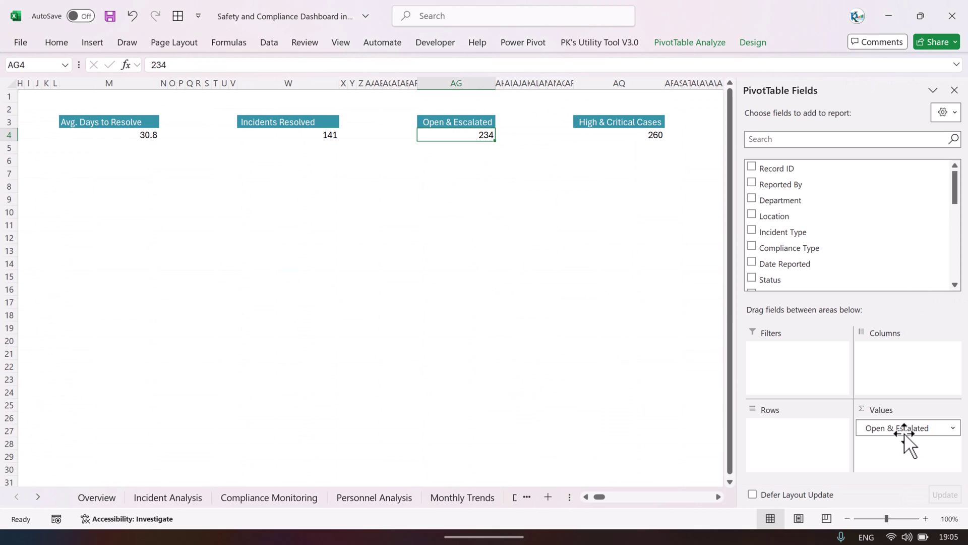
{"action": "left_click_drag", "start_coordinate": [958, 186], "coordinate": [947, 234]}
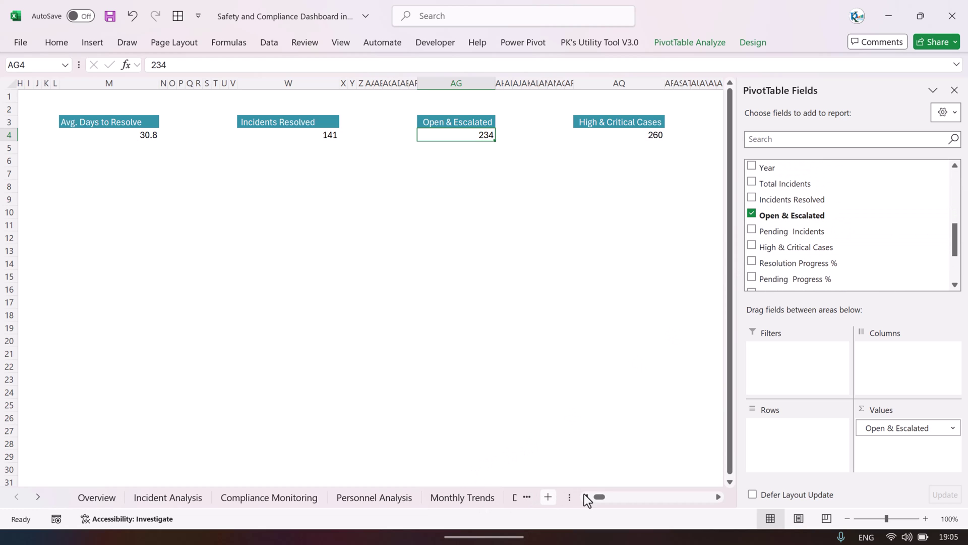
Examine the Open & Escalated formula for the first eight records on the Data sheet
{"action": "left_click_drag", "start_coordinate": [573, 497], "coordinate": [626, 496]}
{"action": "left_click", "coordinate": [522, 496]}
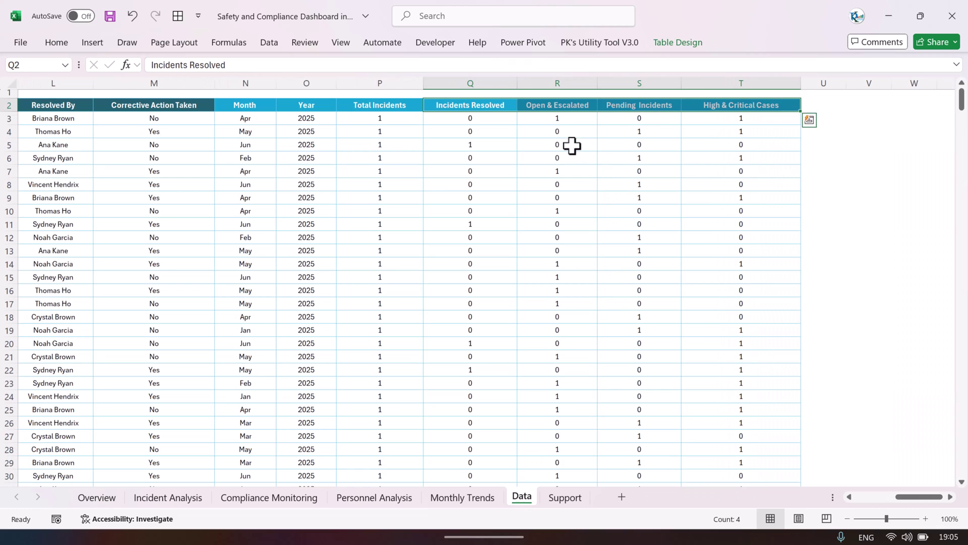
{"action": "left_click", "coordinate": [550, 117]}
{"action": "left_click_drag", "start_coordinate": [561, 123], "coordinate": [562, 216]}
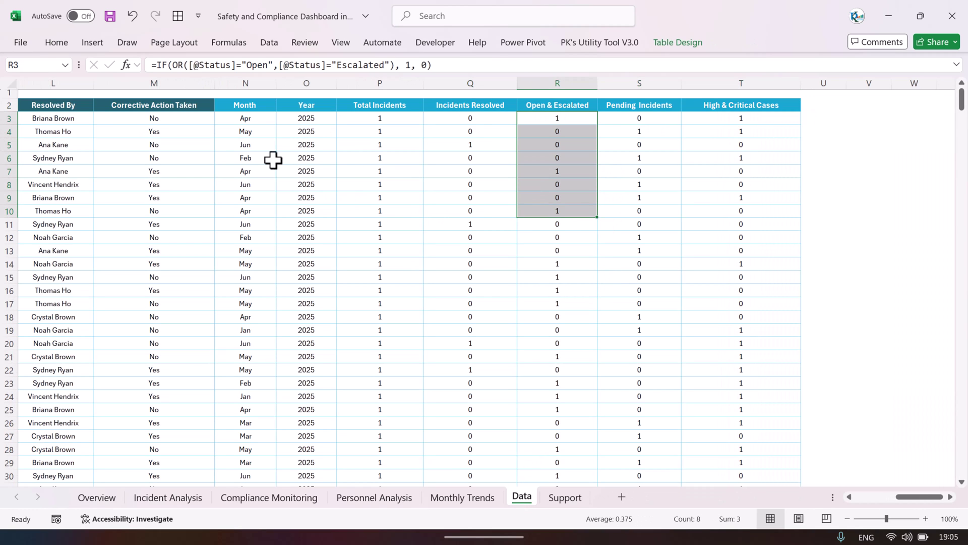
Clear every record in the Data table from the Record ID column through Corrective Action Taken
{"action": "left_click", "coordinate": [270, 130]}
{"action": "key", "text": "ctrl+Up"}
{"action": "key", "text": "ctrl+Left"}
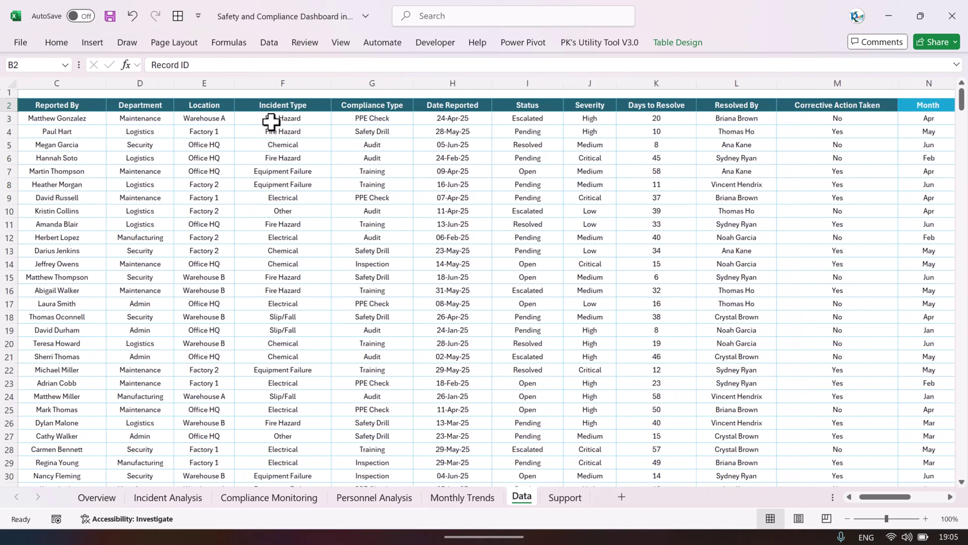
{"action": "key", "text": "Down"}
{"action": "key", "text": "shift+Right"}
{"action": "key", "text": "shift+Right"}
{"action": "key", "text": "shift+Right"}
{"action": "key", "text": "shift+Right"}
{"action": "key", "text": "shift+Right"}
{"action": "key", "text": "shift+Right"}
{"action": "key", "text": "shift+Right"}
{"action": "key", "text": "shift+Right"}
{"action": "key", "text": "shift+Right"}
{"action": "key", "text": "shift+Right"}
{"action": "key", "text": "shift+Right"}
{"action": "key", "text": "shift+Right"}
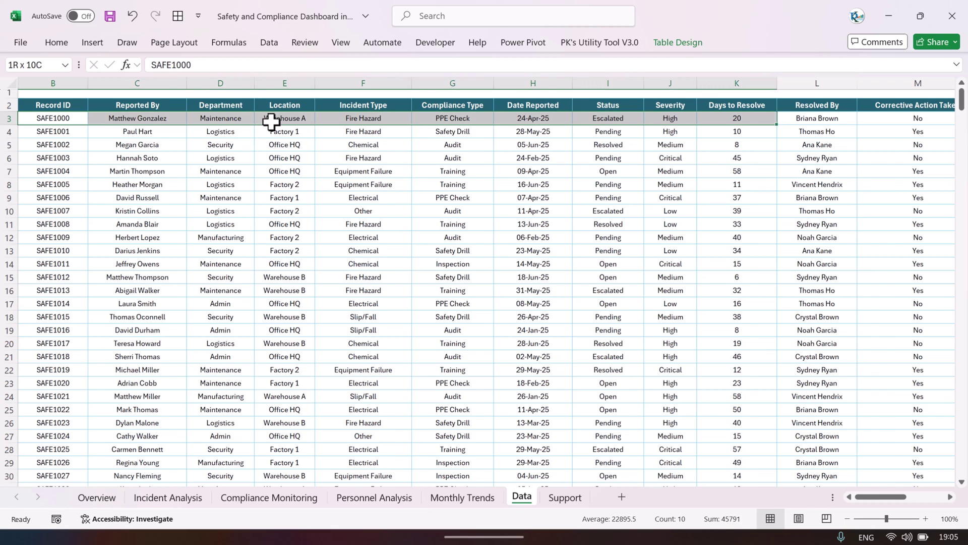
{"action": "key", "text": "shift+Left"}
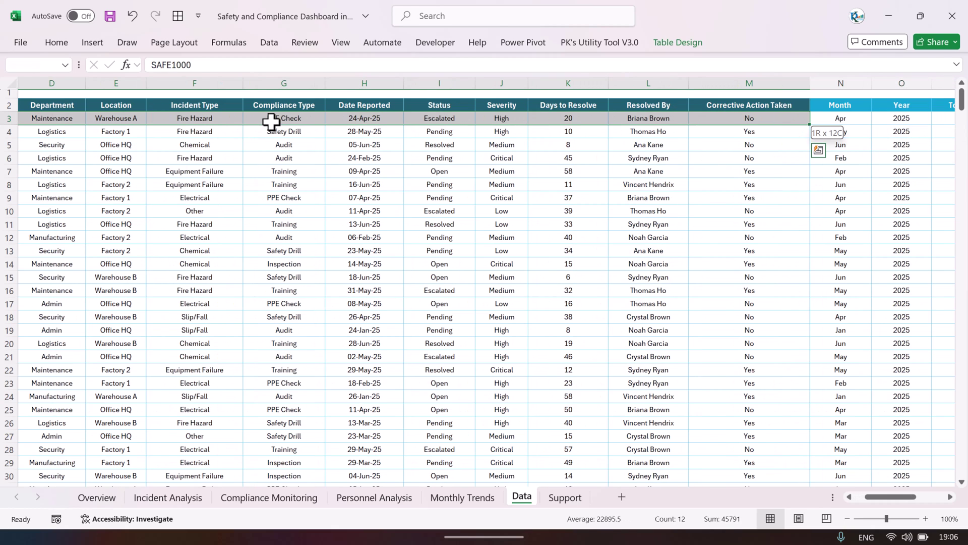
{"action": "key", "text": "ctrl+shift+Down"}
{"action": "key", "text": "Delete"}
Check the emptied input columns and the Month column's formula in the Data table
{"action": "key", "text": "ctrl+Up"}
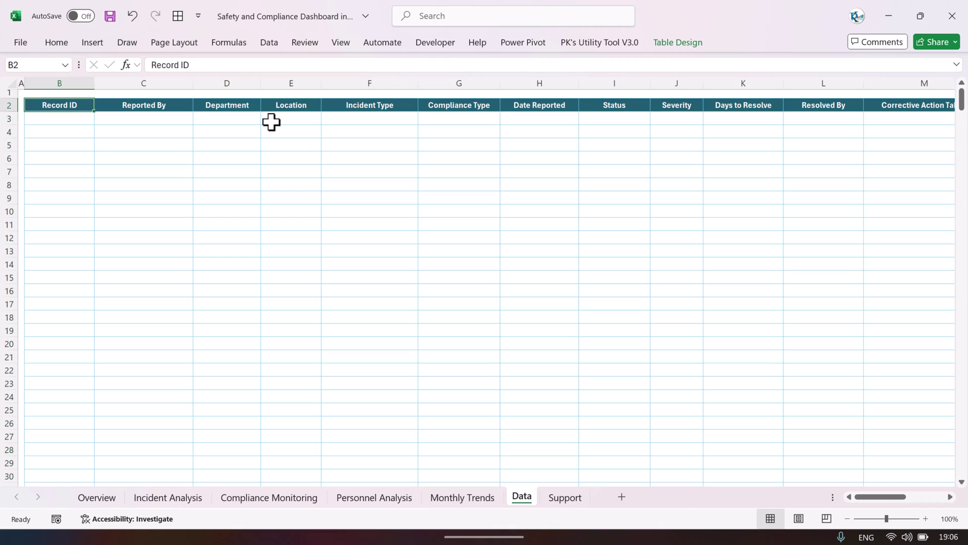
{"action": "key", "text": "Down"}
{"action": "key", "text": "Right"}
{"action": "key", "text": "ctrl+Right"}
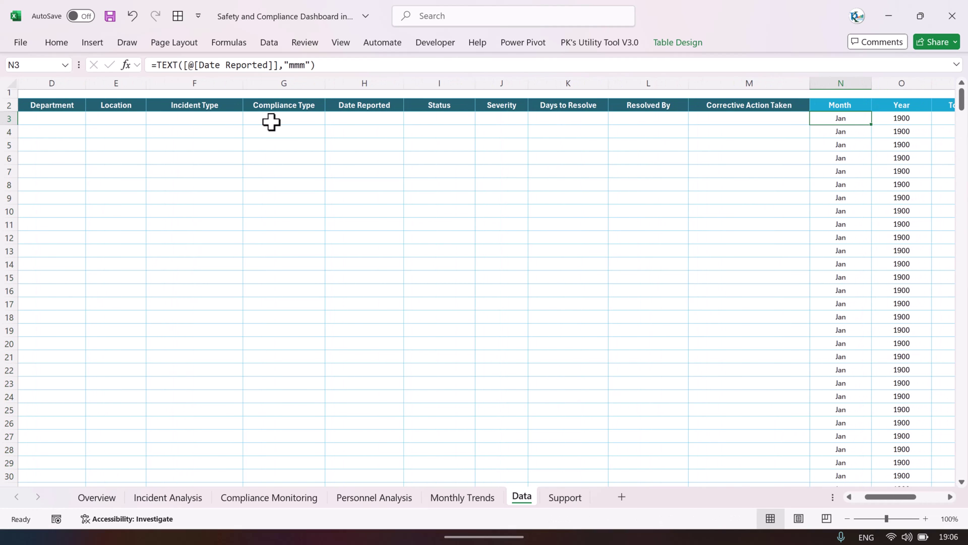
{"action": "key", "text": "ctrl+Left"}
{"action": "key", "text": "Right"}
{"action": "key", "text": "ctrl+Right"}
{"action": "key", "text": "Up"}
Undo the clearing of the records, check the table's last row, and return to cell A1
{"action": "key", "text": "ctrl+z"}
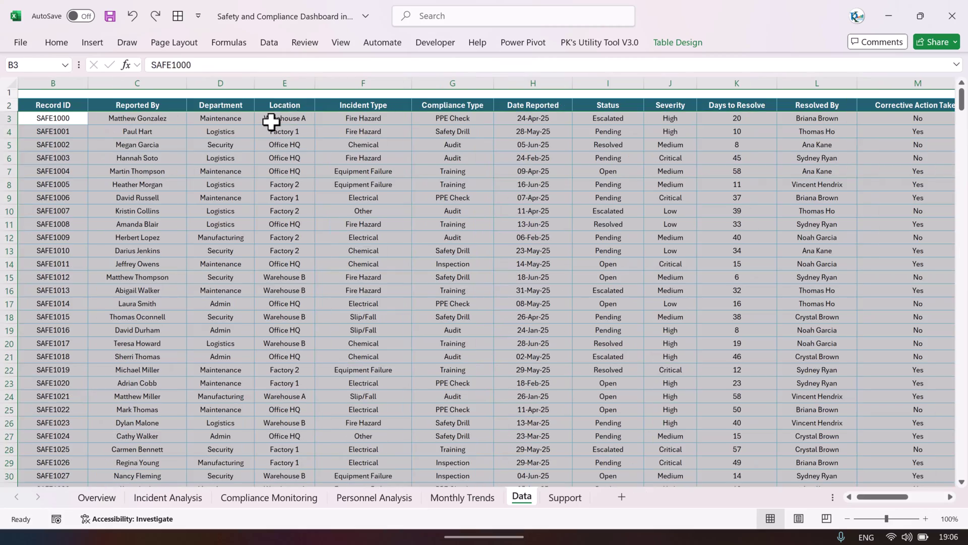
{"action": "key", "text": "Up"}
{"action": "key", "text": "Down"}
{"action": "key", "text": "ctrl+Down"}
{"action": "key", "text": "ctrl+Right"}
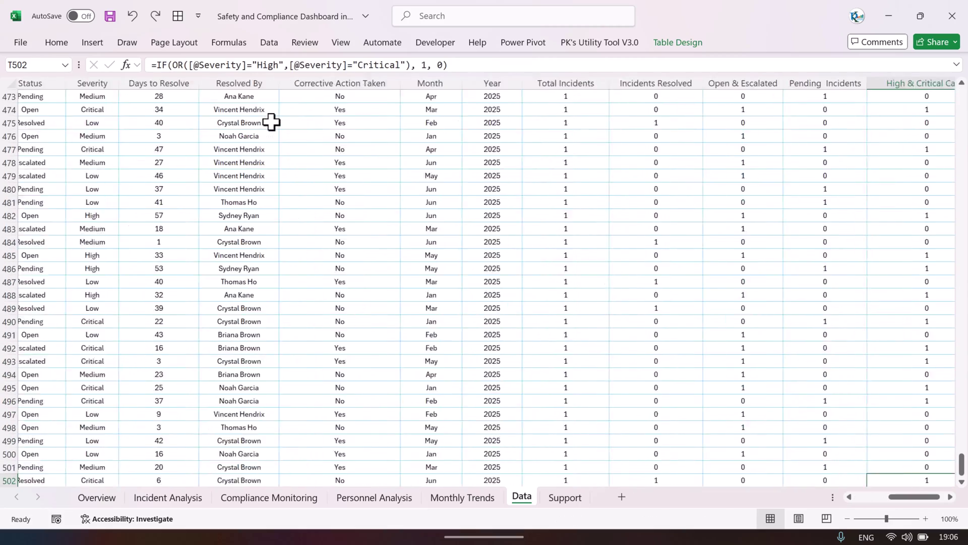
{"action": "key", "text": "ctrl+Up"}
{"action": "key", "text": "ctrl+Home"}
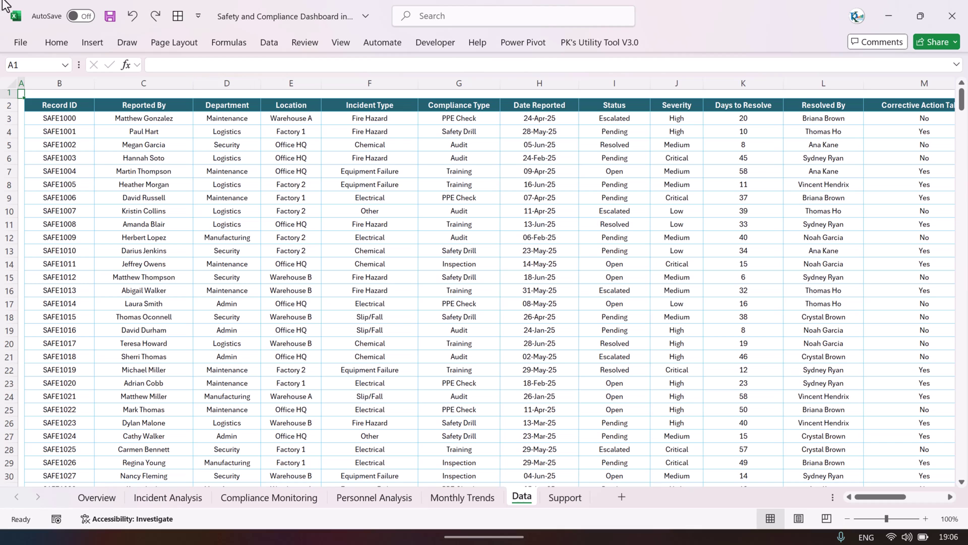
Refresh all PivotTables and data connections in the workbook, and select cell D6 on the Data sheet
{"action": "left_click", "coordinate": [270, 44]}
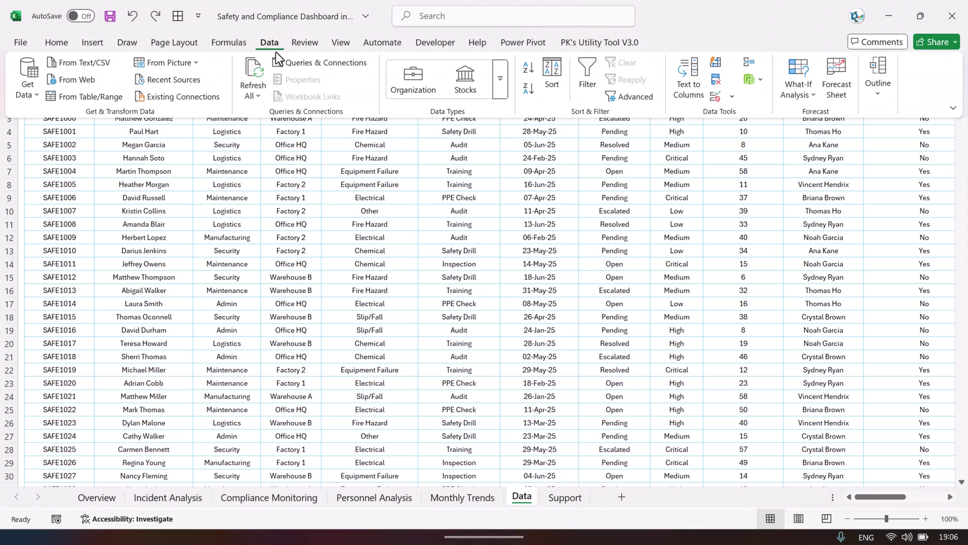
{"action": "left_click", "coordinate": [253, 95]}
{"action": "left_click", "coordinate": [271, 122]}
{"action": "left_click", "coordinate": [216, 159]}
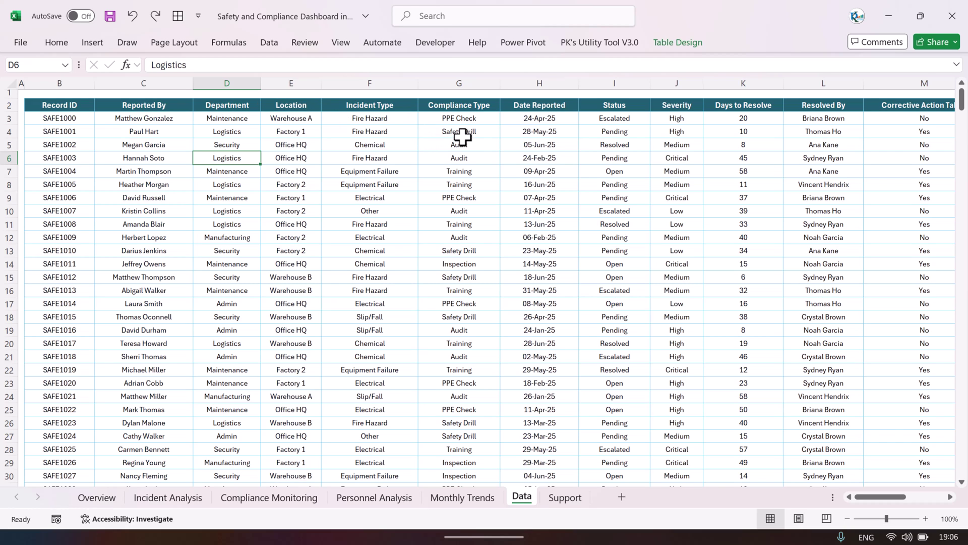
Return to the Support sheet and close the PivotTable field list
{"action": "left_click", "coordinate": [565, 498]}
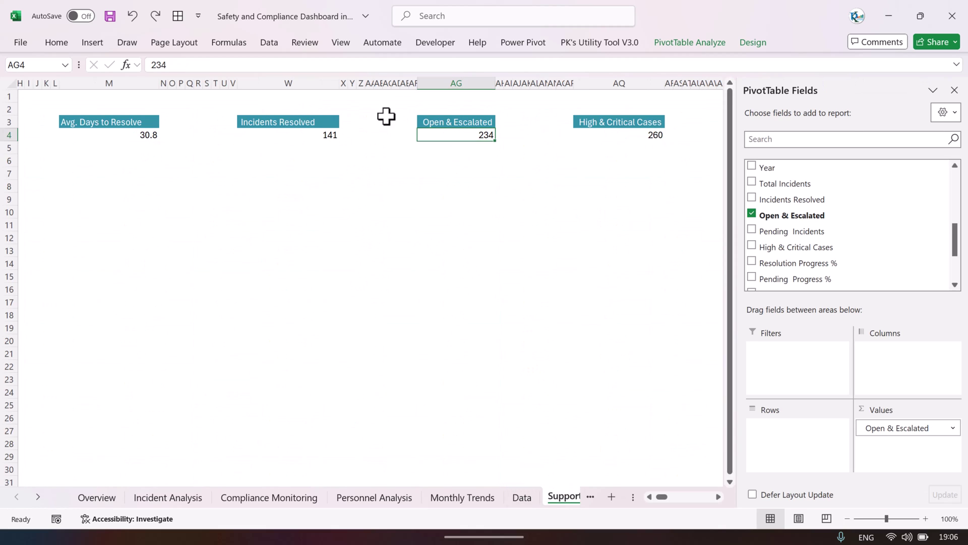
{"action": "left_click", "coordinate": [954, 91]}
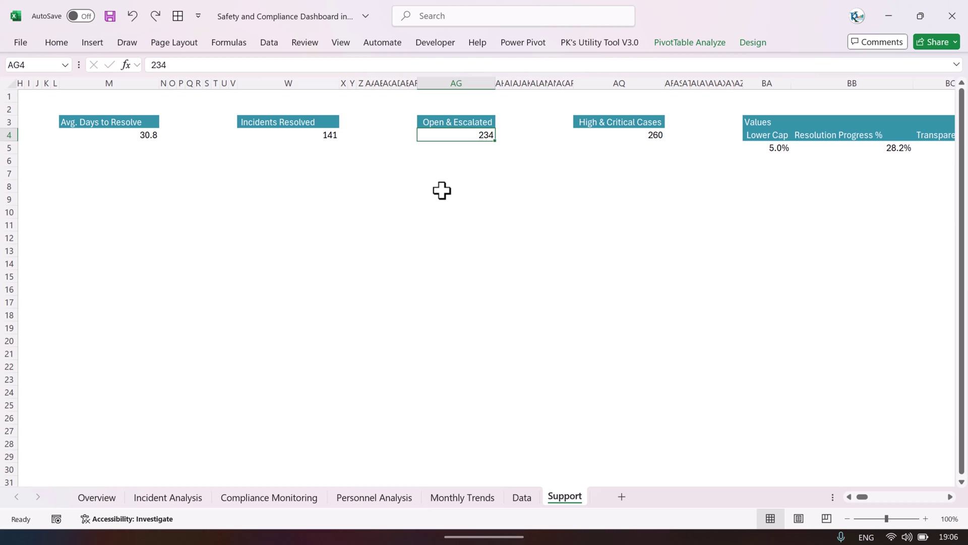
{"action": "left_click", "coordinate": [170, 498]}
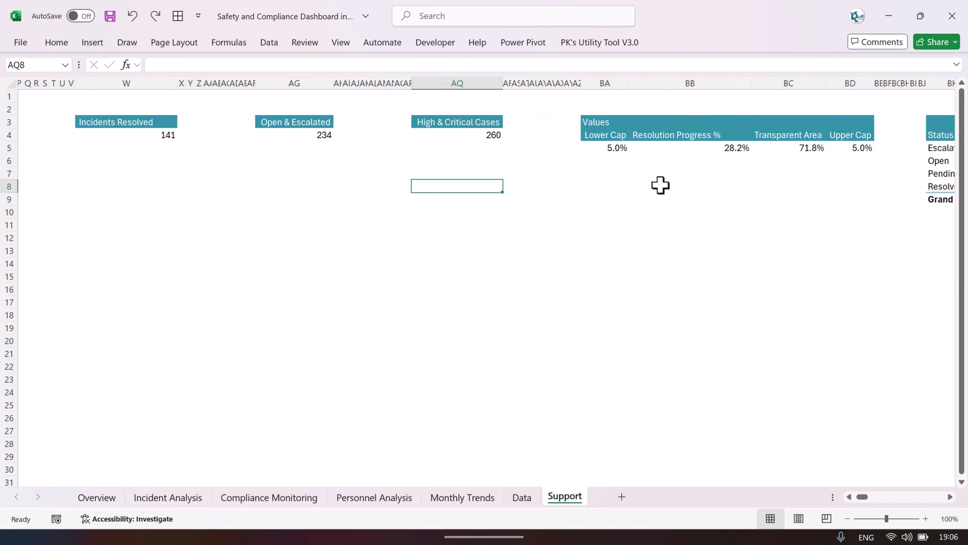
Look across the remaining Overview PivotTables to the Incident Type tables in the Incident Analysis section
{"action": "scroll", "coordinate": [659, 183], "scroll_direction": "right", "scroll_amount": 10}
{"action": "scroll", "coordinate": [540, 187], "scroll_direction": "right", "scroll_amount": 12}
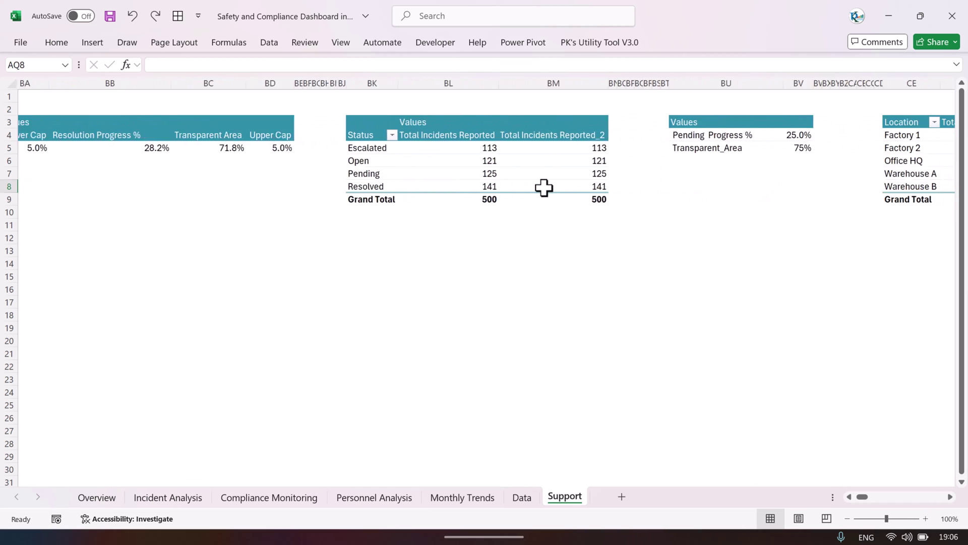
{"action": "scroll", "coordinate": [544, 188], "scroll_direction": "right", "scroll_amount": 8}
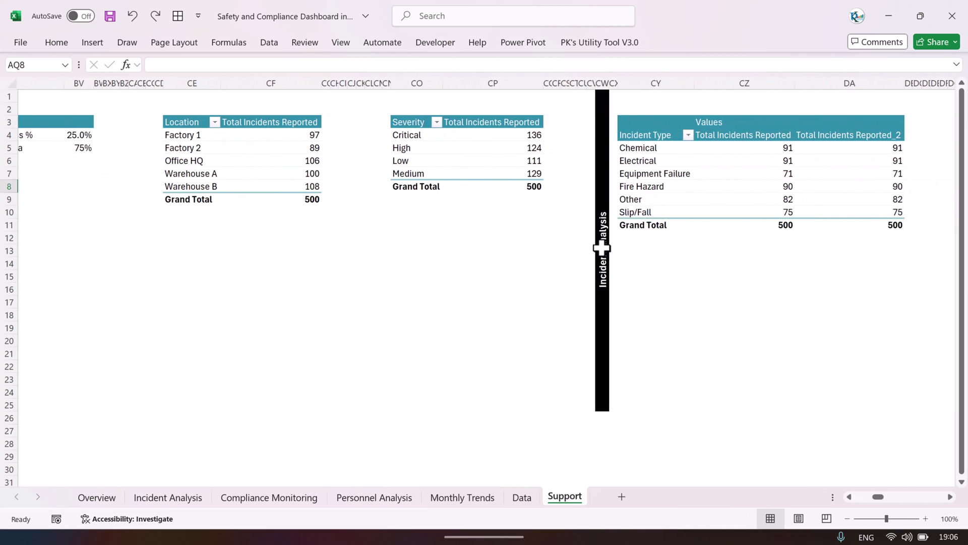
{"action": "left_click", "coordinate": [601, 248]}
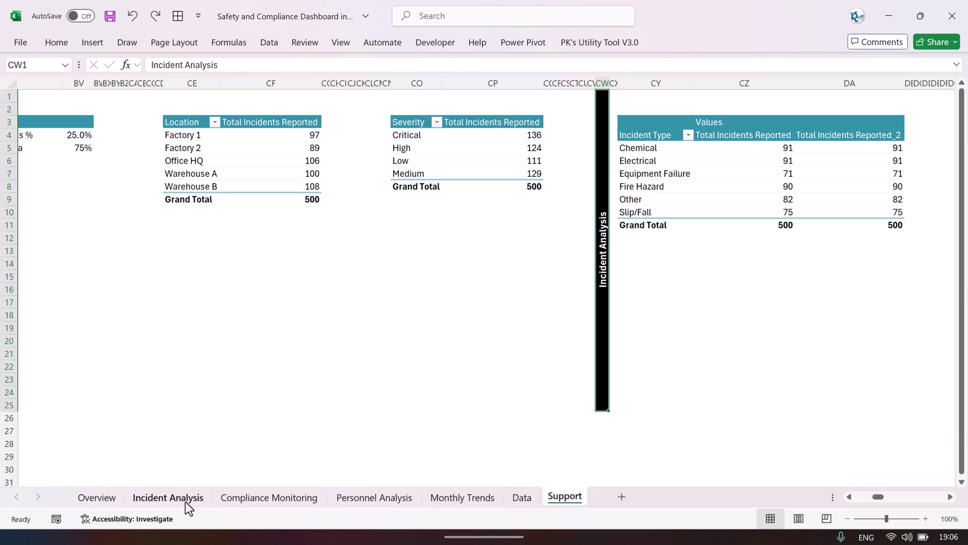
{"action": "scroll", "coordinate": [669, 266], "scroll_direction": "right", "scroll_amount": 3}
{"action": "scroll", "coordinate": [669, 266], "scroll_direction": "right", "scroll_amount": 5}
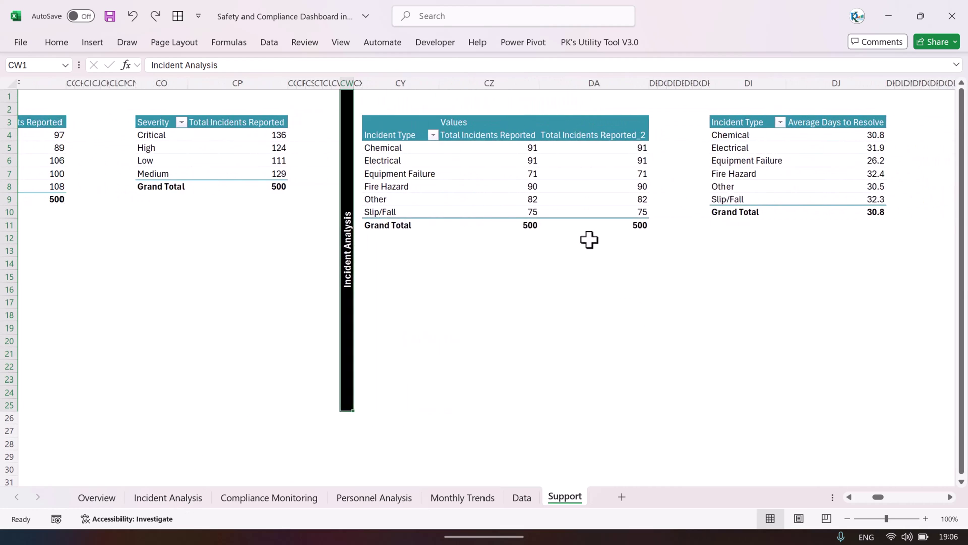
Look through the Support sheet's Incident Analysis and Compliance Monitoring PivotTables up to the Personnel Analysis section
{"action": "scroll", "coordinate": [717, 188], "scroll_direction": "right", "scroll_amount": 20}
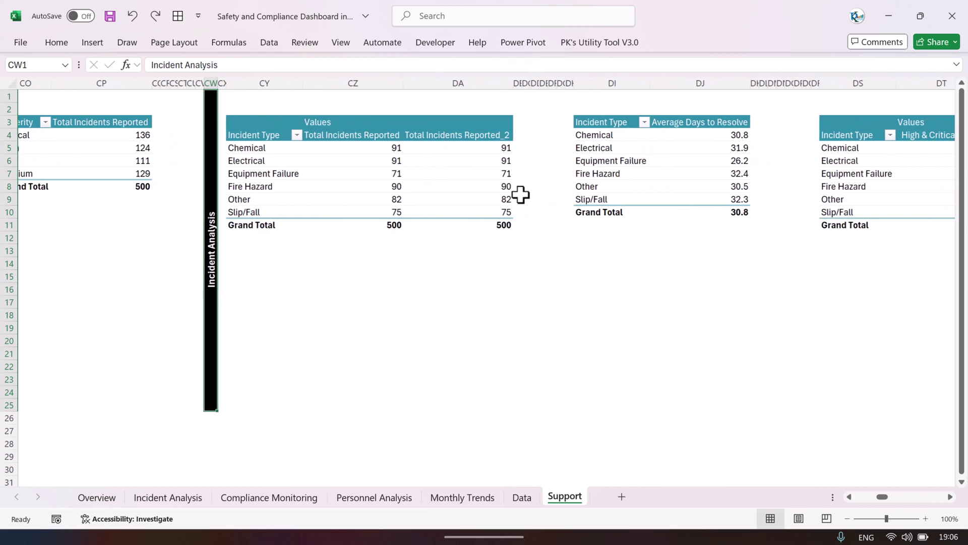
{"action": "scroll", "coordinate": [768, 195], "scroll_direction": "right", "scroll_amount": 6}
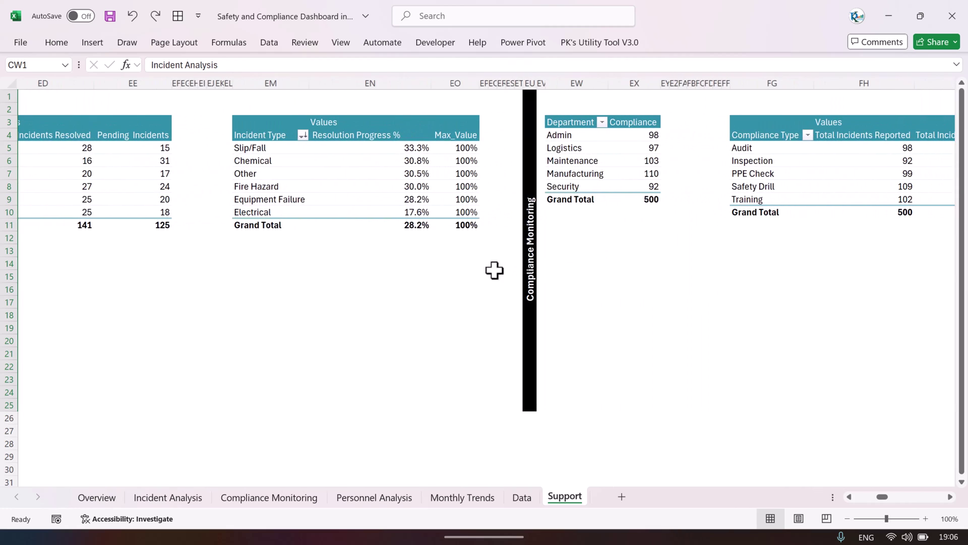
{"action": "left_click", "coordinate": [529, 260]}
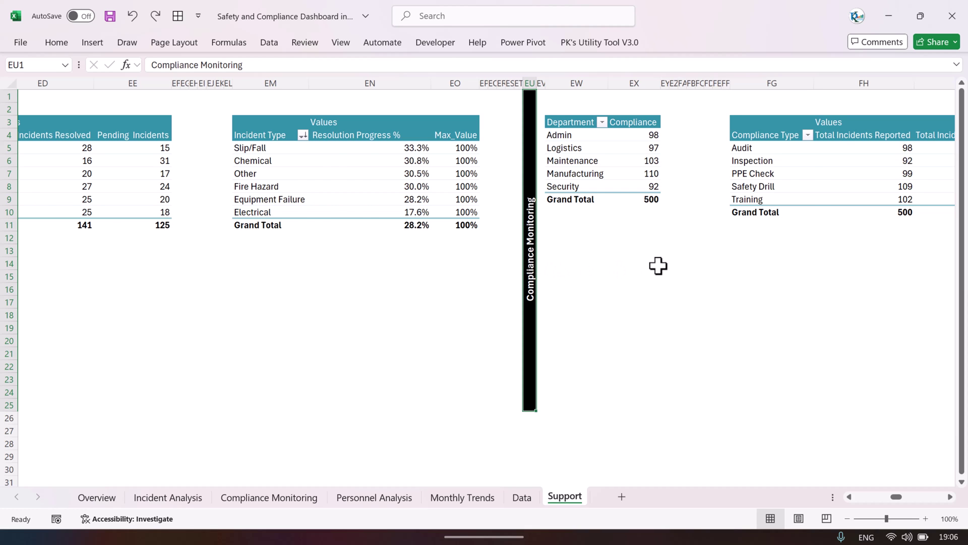
{"action": "scroll", "coordinate": [658, 266], "scroll_direction": "right", "scroll_amount": 20}
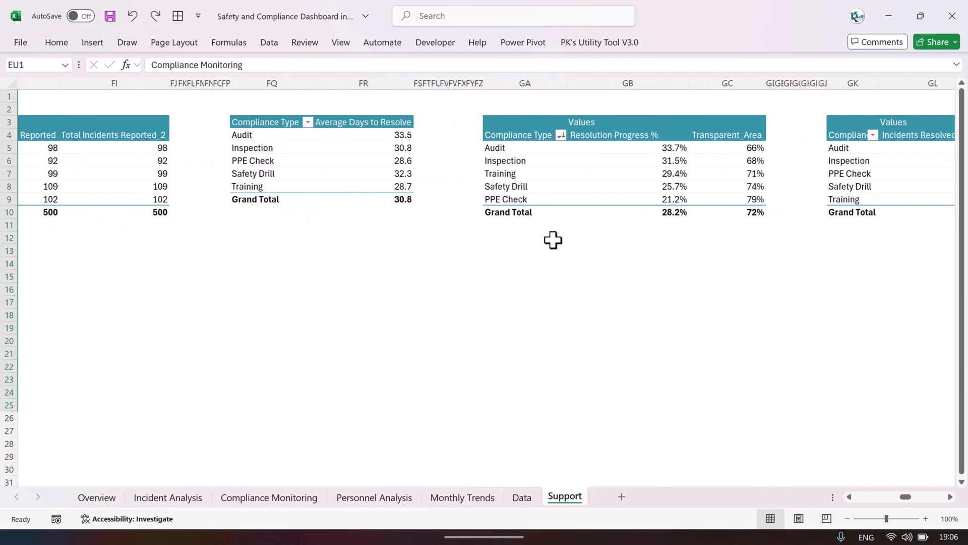
{"action": "scroll", "coordinate": [553, 240], "scroll_direction": "right", "scroll_amount": 15}
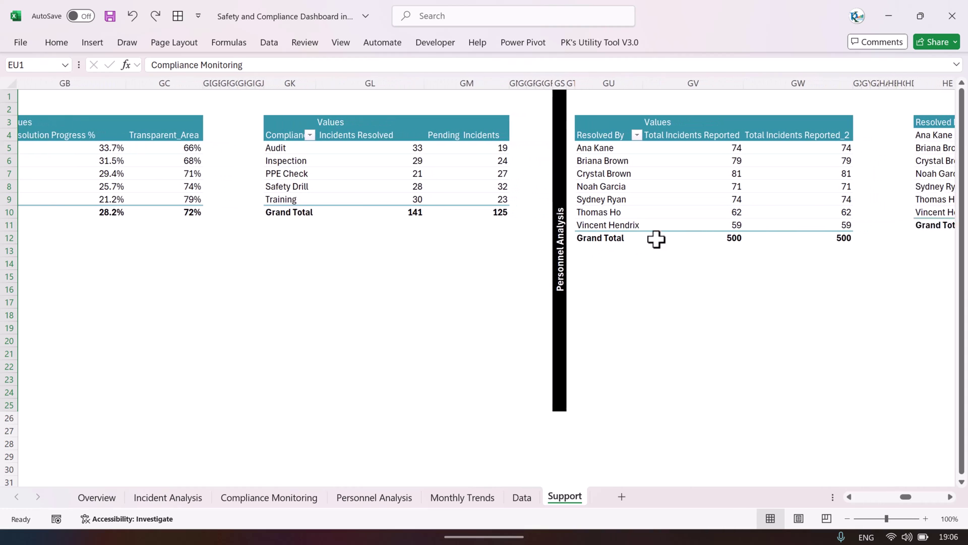
Look through the Personnel Analysis and Monthly Trends PivotTables, and return to the Overview section at the start of the Support sheet
{"action": "scroll", "coordinate": [707, 228], "scroll_direction": "right", "scroll_amount": 15}
{"action": "left_click", "coordinate": [719, 262]}
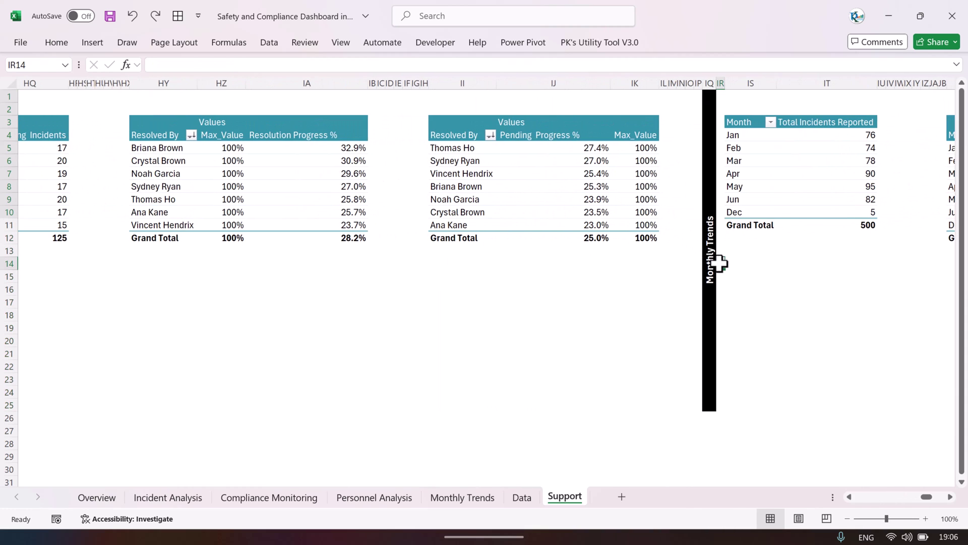
{"action": "scroll", "coordinate": [719, 262], "scroll_direction": "right", "scroll_amount": 15}
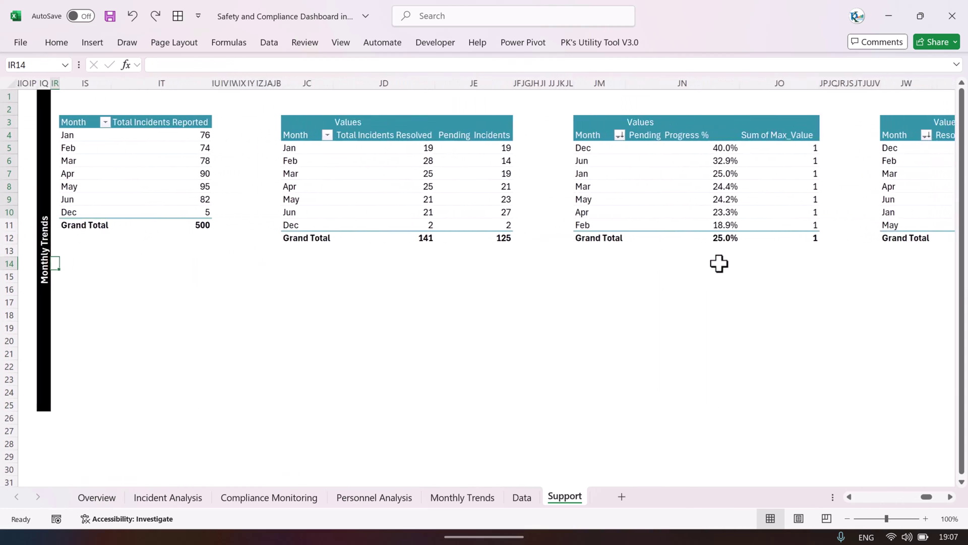
{"action": "scroll", "coordinate": [719, 263], "scroll_direction": "right", "scroll_amount": 15}
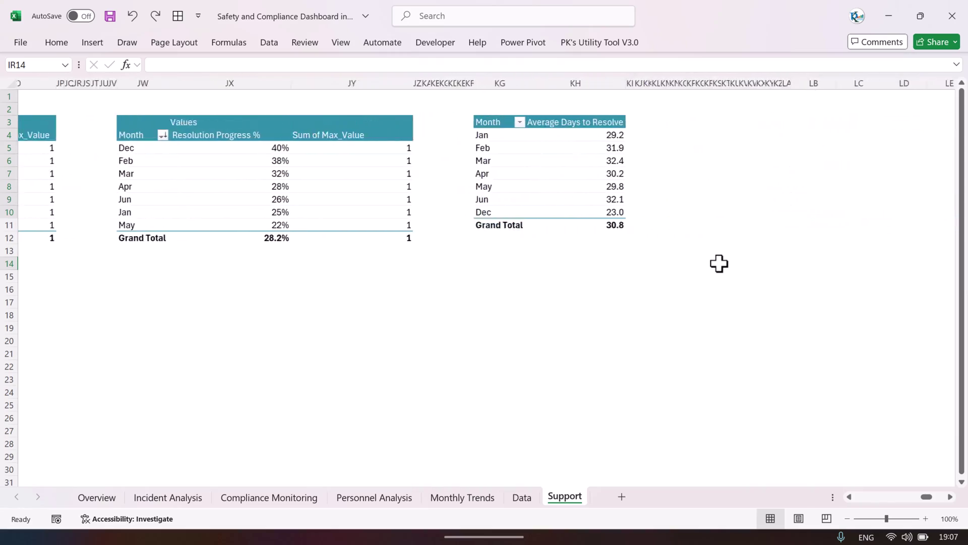
{"action": "scroll", "coordinate": [718, 263], "scroll_direction": "left", "scroll_amount": 20}
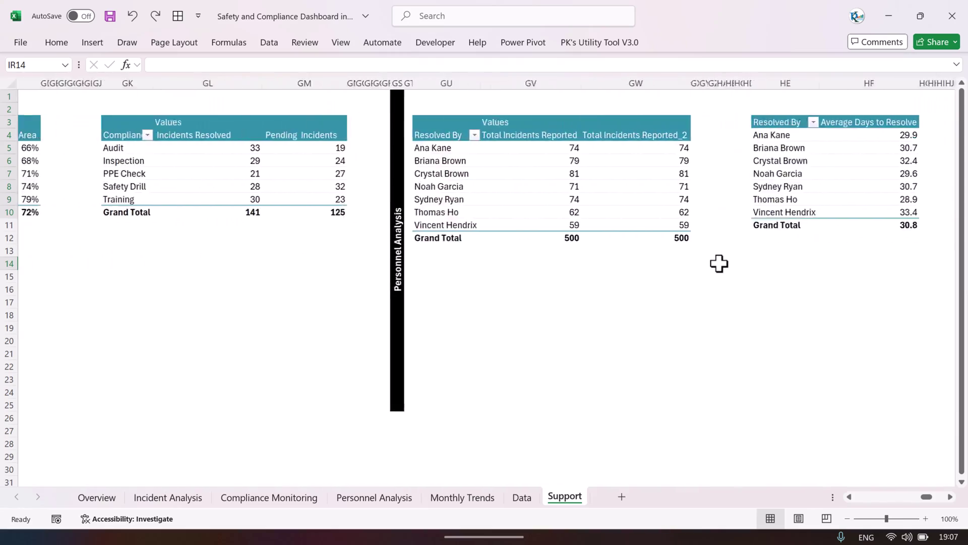
{"action": "scroll", "coordinate": [719, 263], "scroll_direction": "left", "scroll_amount": 20}
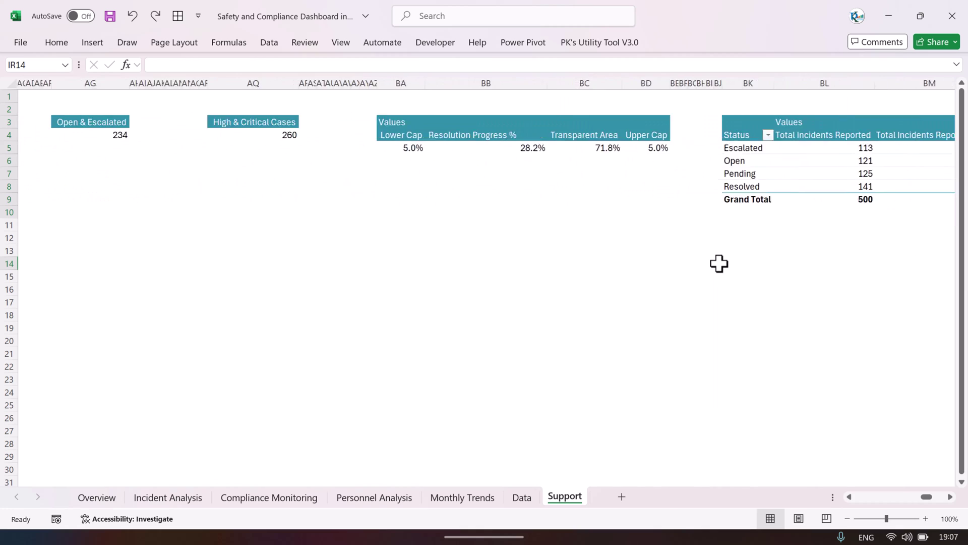
{"action": "scroll", "coordinate": [719, 263], "scroll_direction": "left", "scroll_amount": 20}
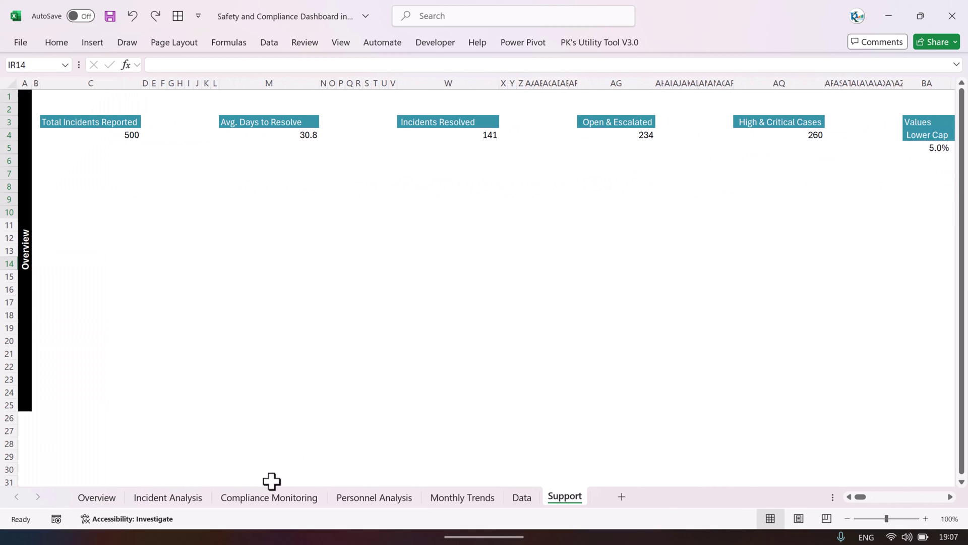
Compare the Incidents Resolved PivotTable on the Support sheet with the matching card on the Overview dashboard, ending on Support
{"action": "left_click", "coordinate": [154, 504]}
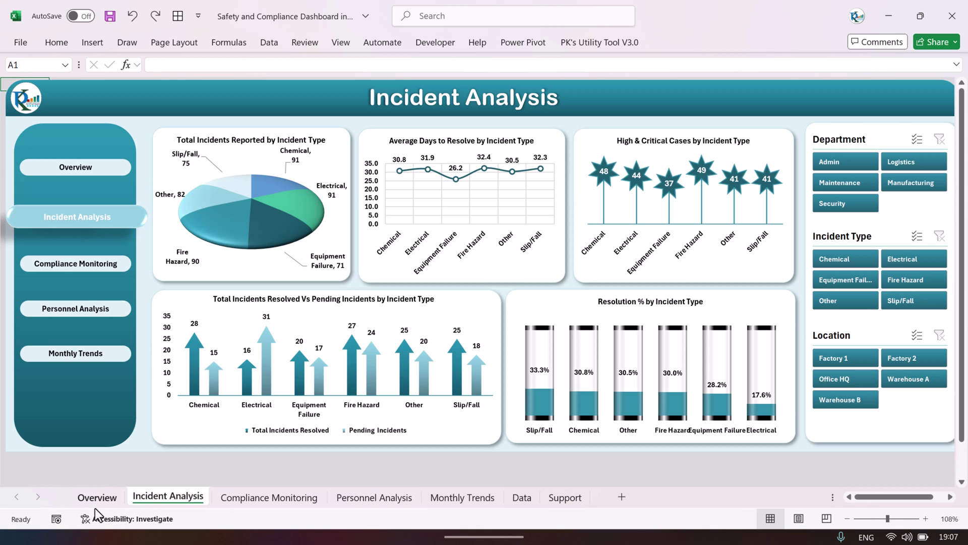
{"action": "left_click", "coordinate": [565, 499]}
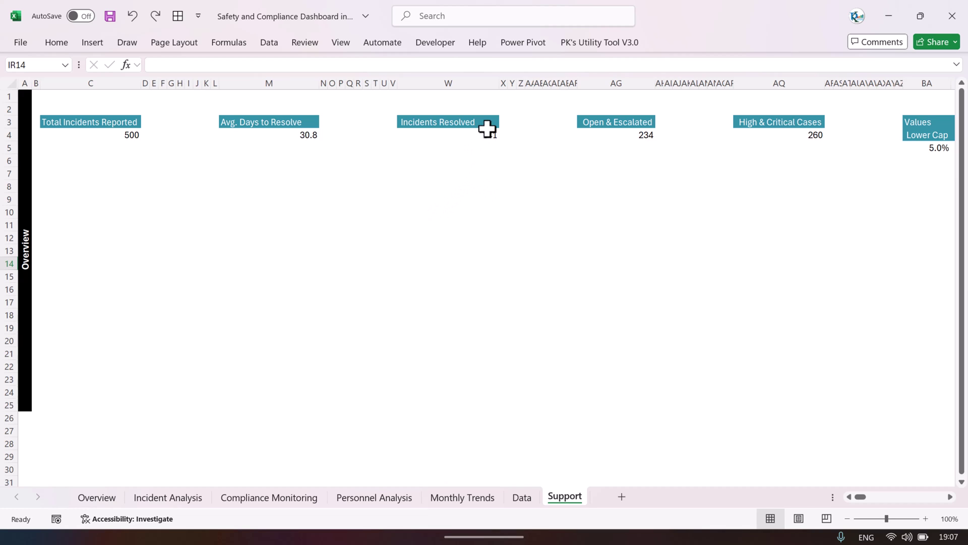
{"action": "mouse_move", "coordinate": [471, 149]}
{"action": "left_click", "coordinate": [492, 126]}
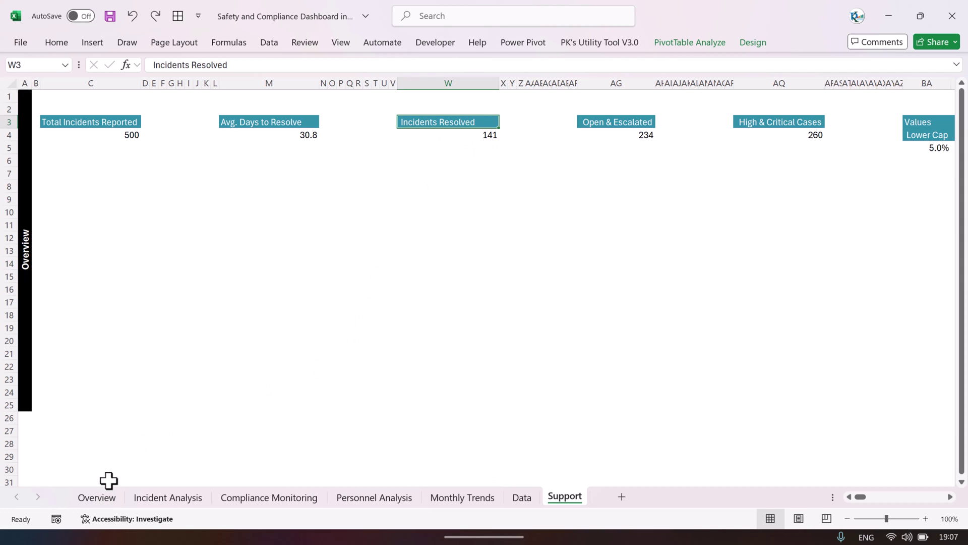
{"action": "left_click", "coordinate": [102, 500]}
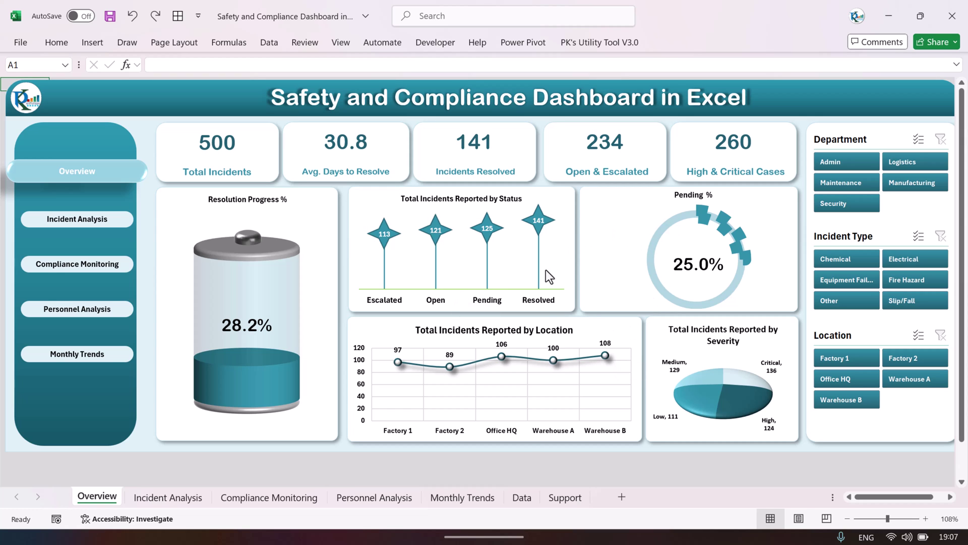
{"action": "left_click", "coordinate": [565, 498]}
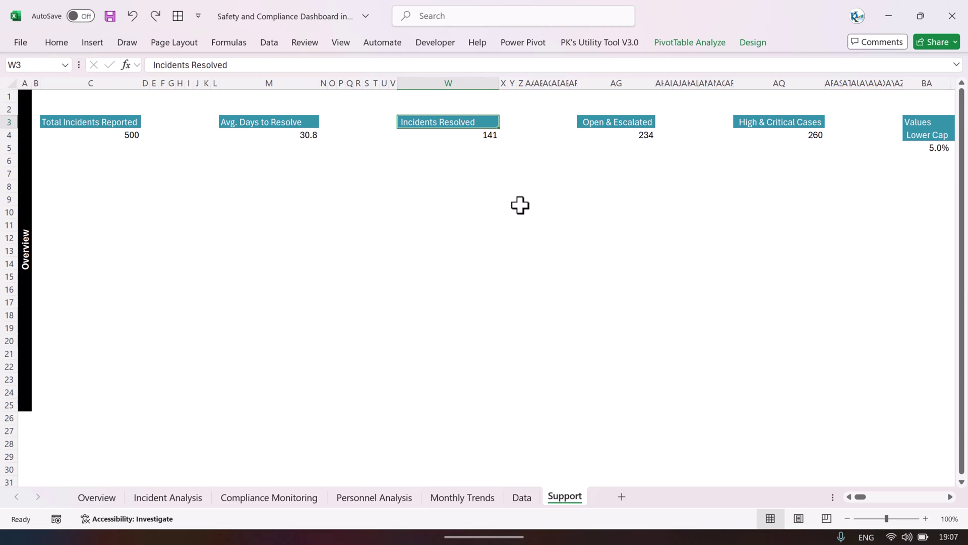
{"action": "left_click", "coordinate": [105, 495]}
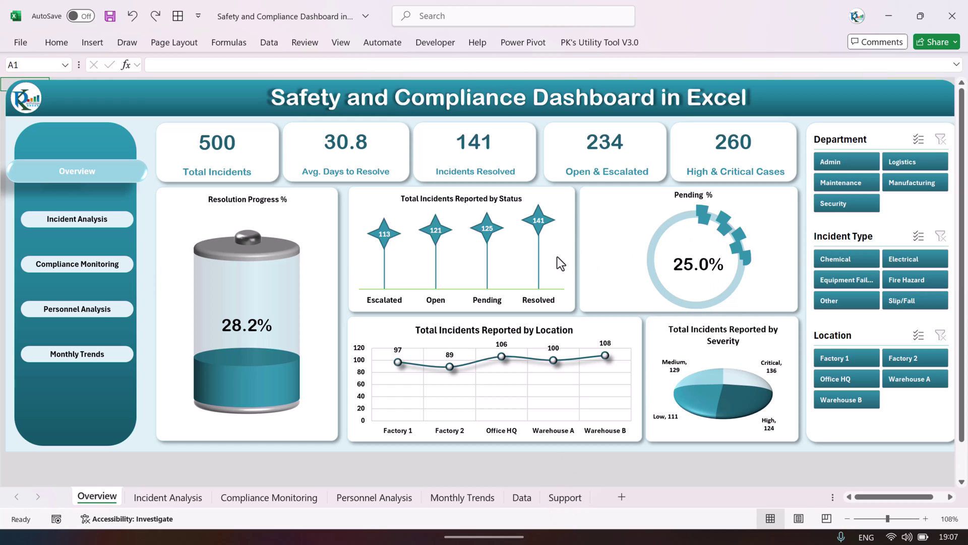
{"action": "left_click", "coordinate": [566, 495]}
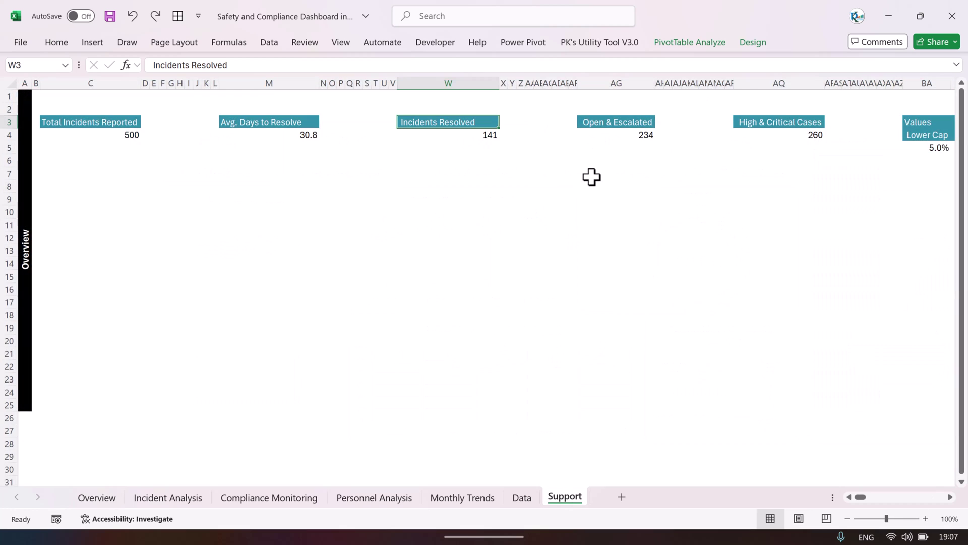
Examine the Pending Progress % and Transparent_Area labels and values in the pending progress PivotTable
{"action": "scroll", "coordinate": [592, 175], "scroll_direction": "right", "scroll_amount": 10}
{"action": "scroll", "coordinate": [594, 173], "scroll_direction": "right", "scroll_amount": 6}
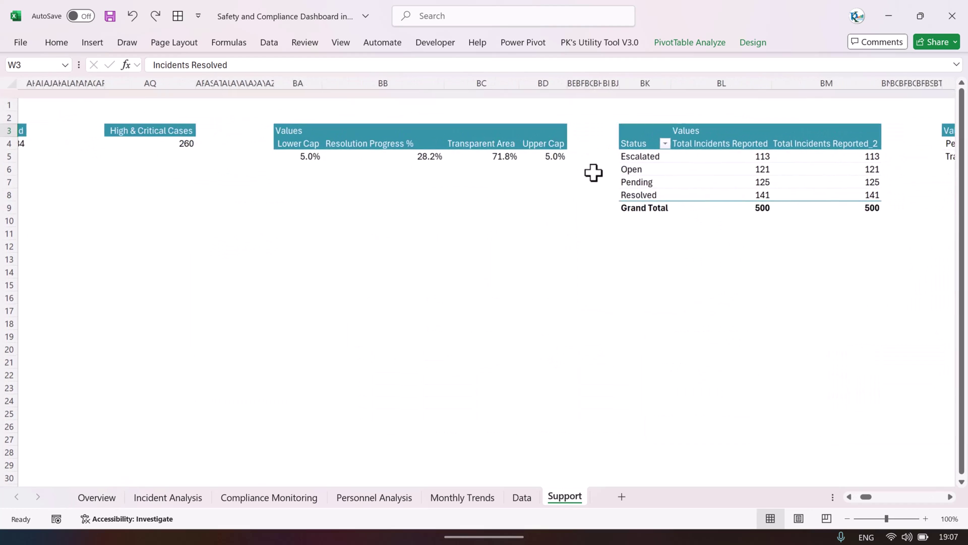
{"action": "scroll", "coordinate": [594, 173], "scroll_direction": "right", "scroll_amount": 3}
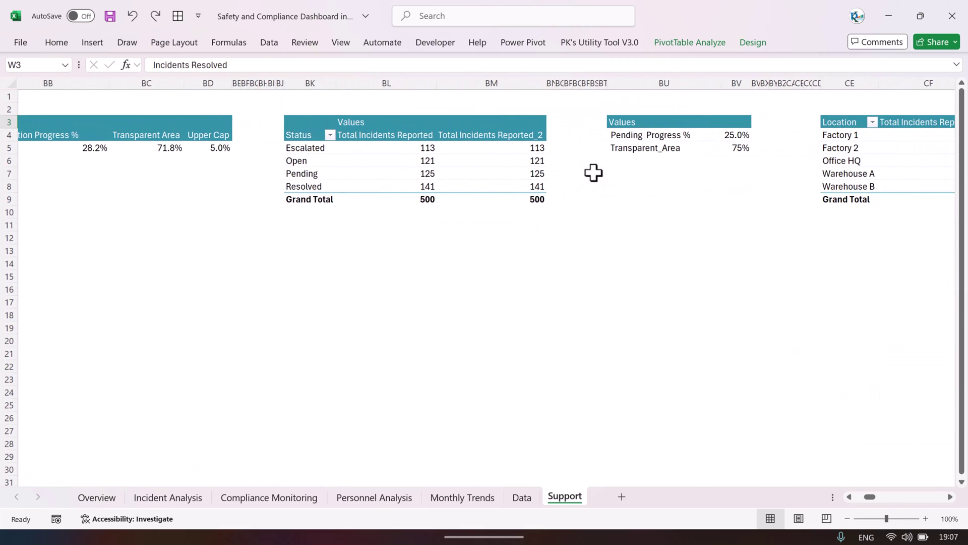
{"action": "left_click", "coordinate": [655, 135]}
{"action": "left_click", "coordinate": [734, 134]}
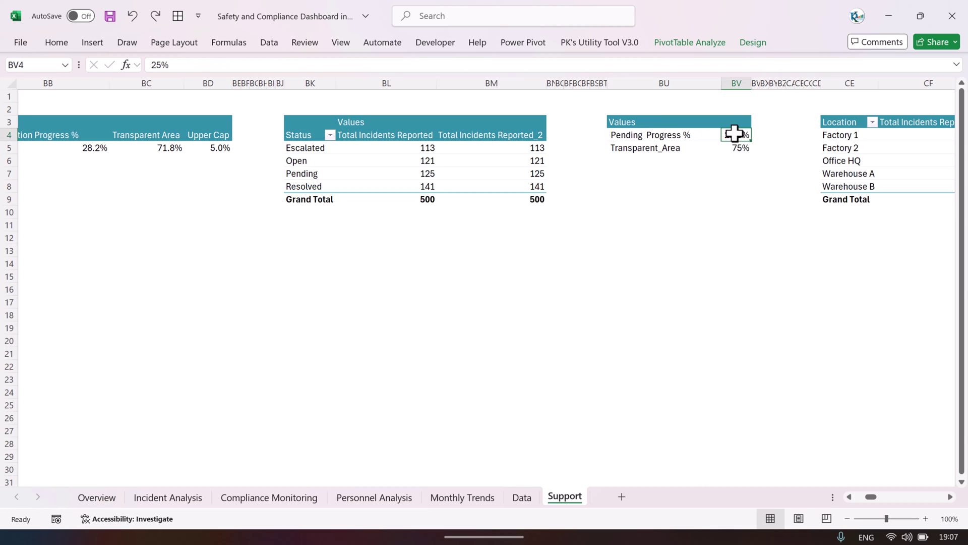
{"action": "left_click", "coordinate": [684, 151]}
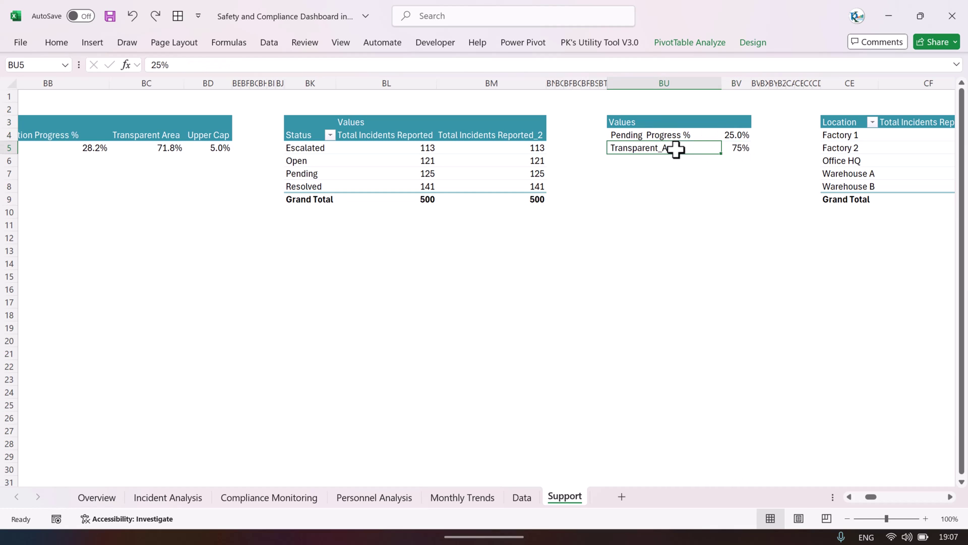
{"action": "left_click", "coordinate": [740, 149]}
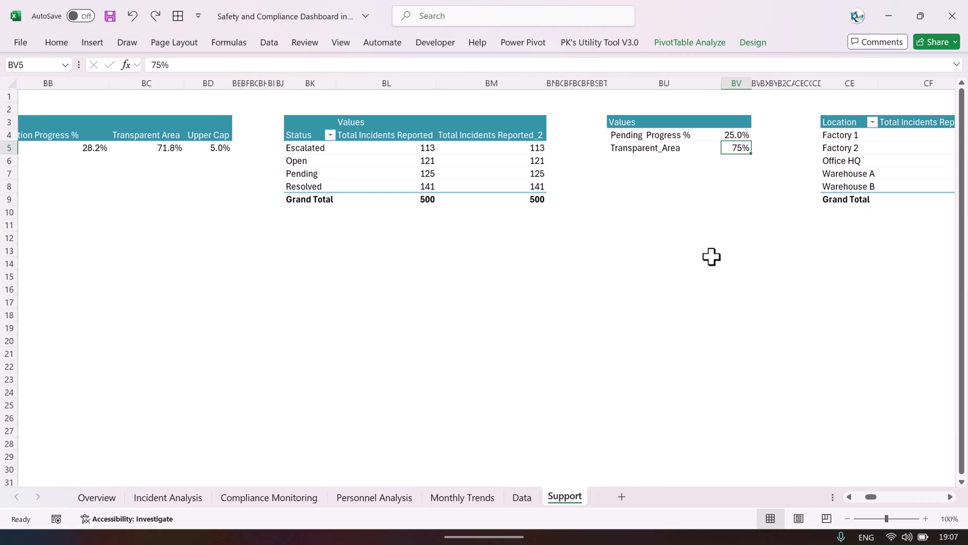
{"action": "left_click_drag", "start_coordinate": [678, 146], "coordinate": [679, 138]}
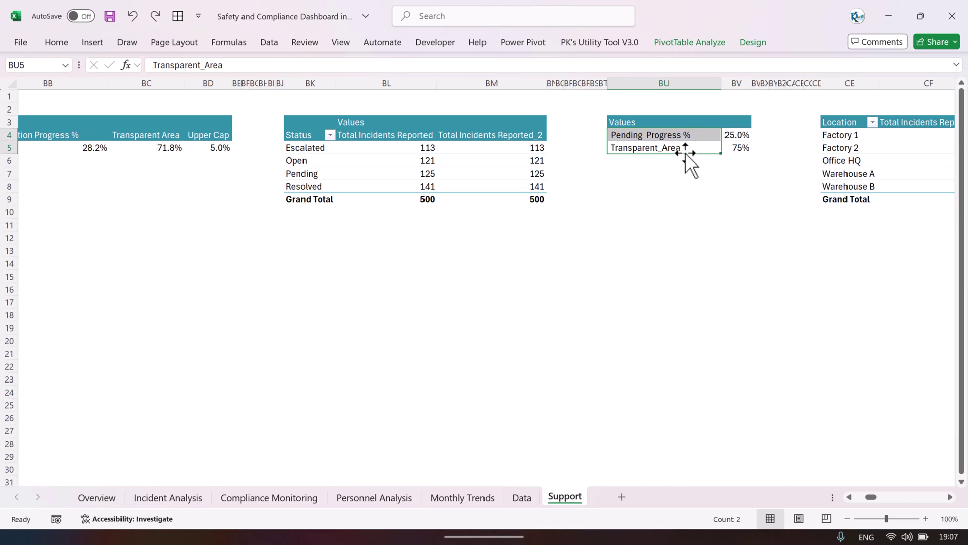
{"action": "scroll", "coordinate": [684, 253], "scroll_direction": "right", "scroll_amount": 3}
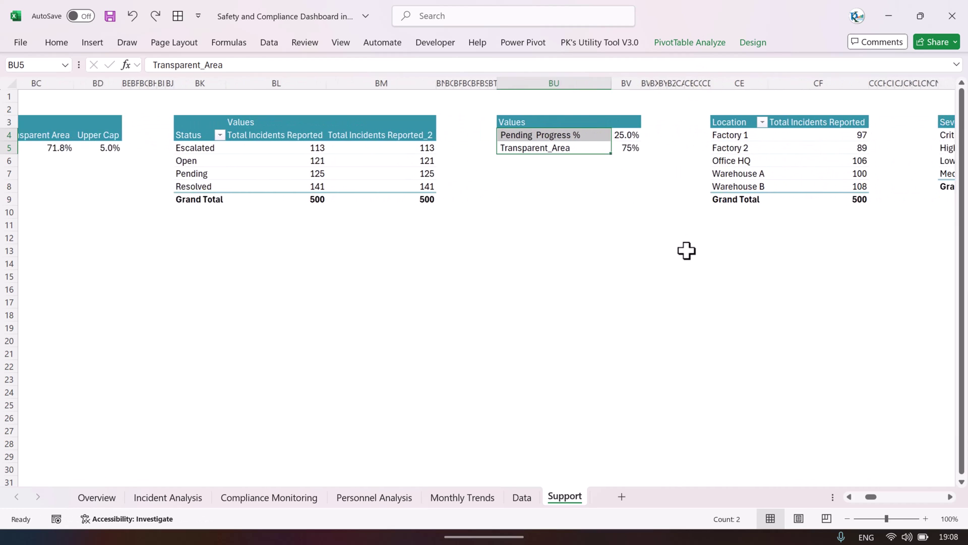
List the existing calculated fields of the PivotTable containing Transparent_Area, and close the dialog without adding a field
{"action": "left_click", "coordinate": [576, 148]}
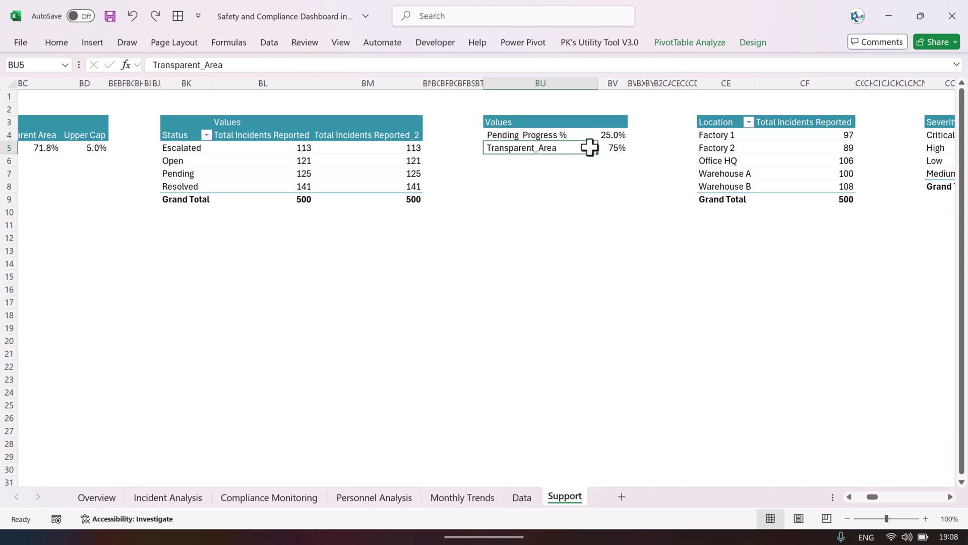
{"action": "left_click", "coordinate": [706, 44]}
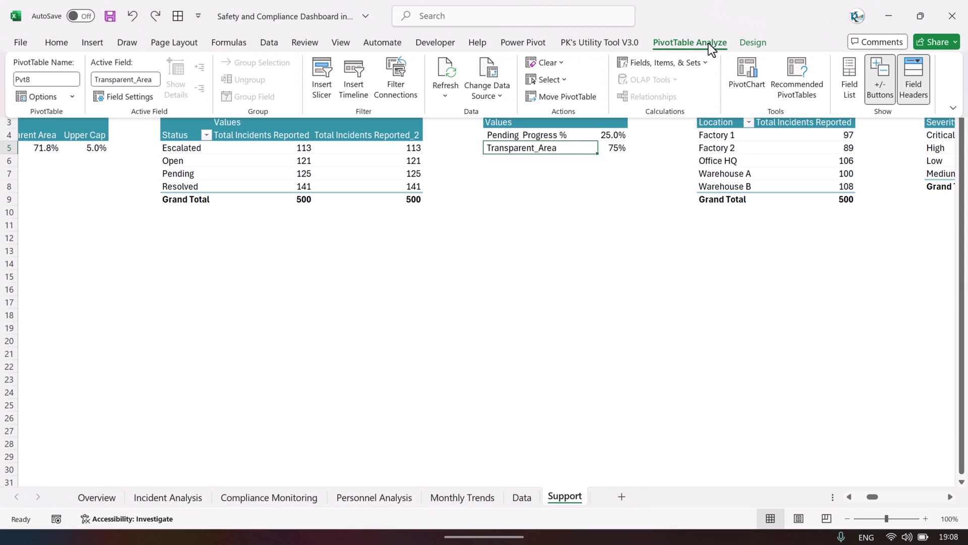
{"action": "left_click", "coordinate": [667, 65]}
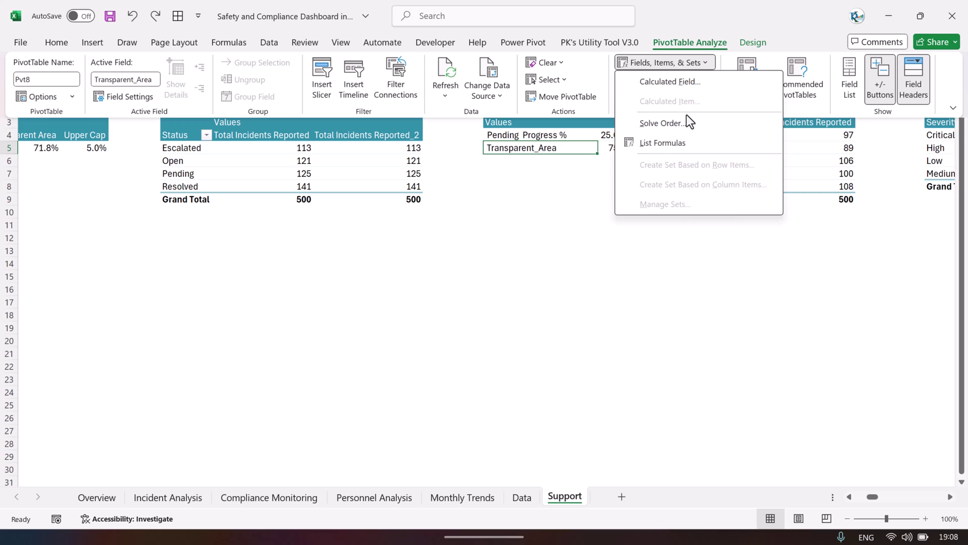
{"action": "left_click", "coordinate": [676, 81]}
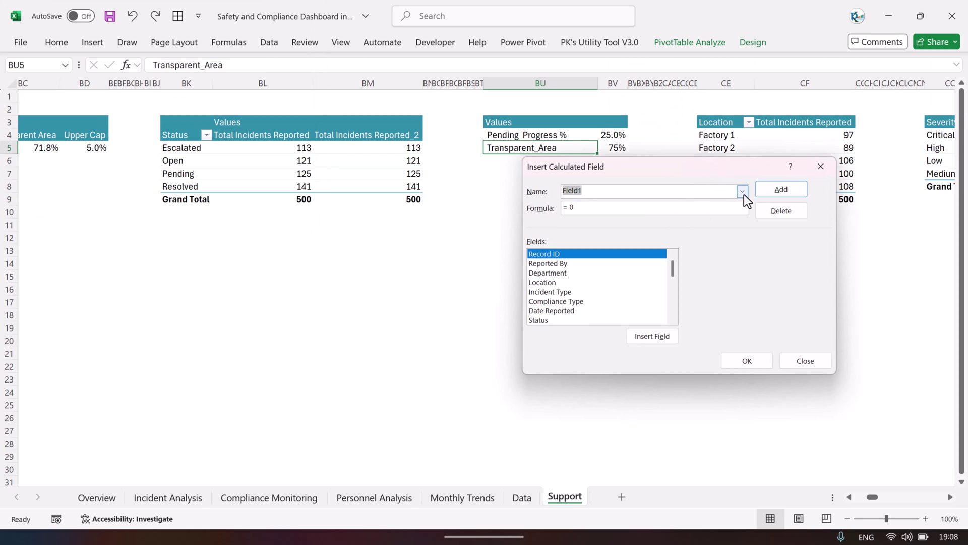
{"action": "left_click", "coordinate": [743, 190]}
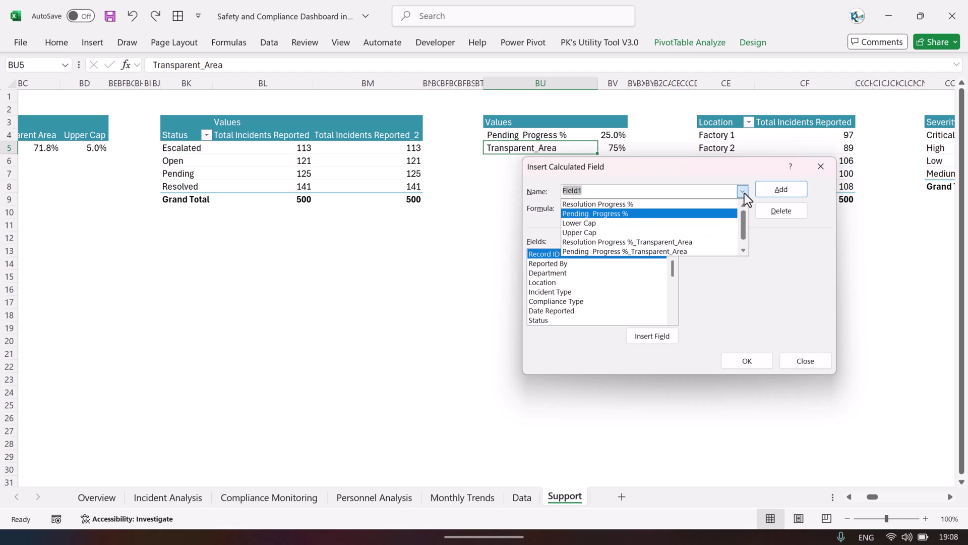
{"action": "left_click", "coordinate": [828, 170]}
{"action": "left_click", "coordinate": [822, 168]}
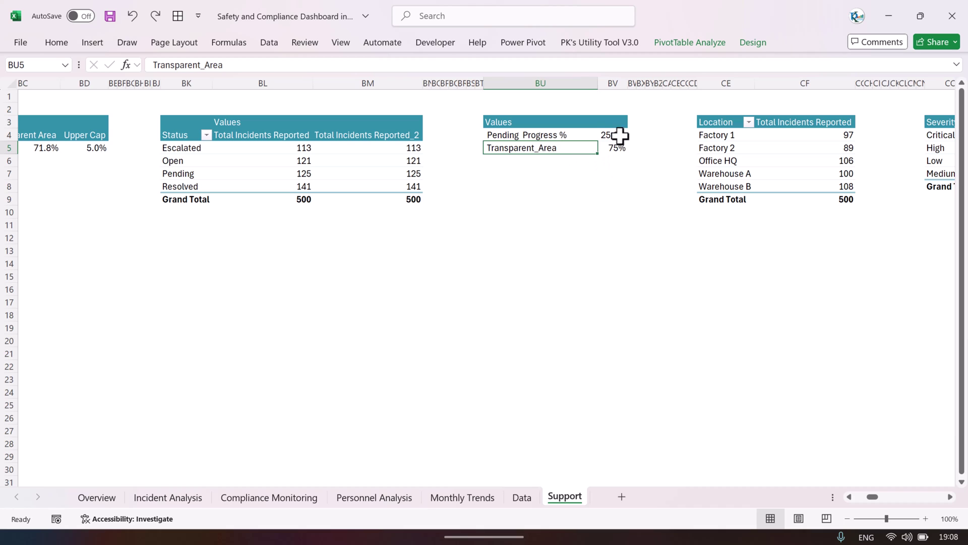
Check the Pending Progress % and Transparent_Area cells one by one, and select both rows with their values
{"action": "left_click", "coordinate": [620, 136]}
{"action": "left_click", "coordinate": [505, 135]}
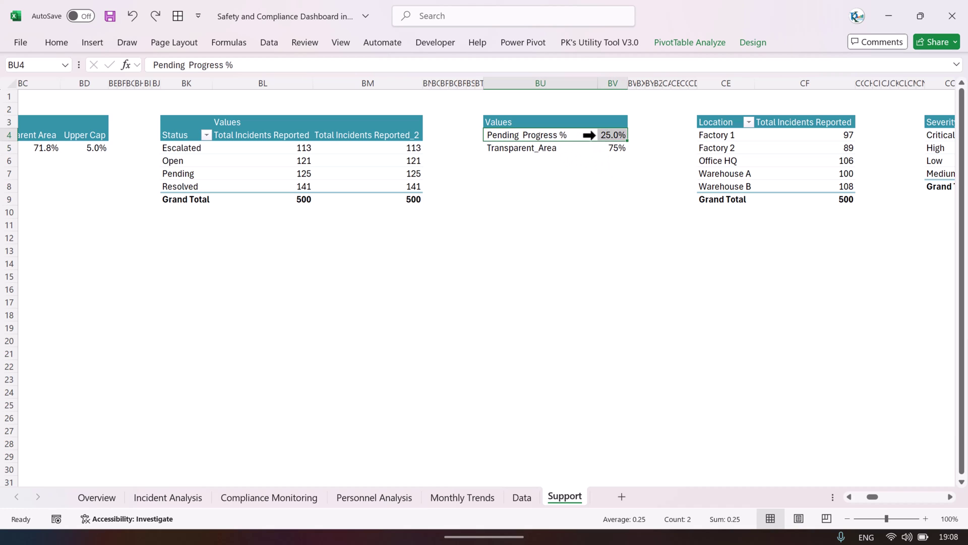
{"action": "left_click", "coordinate": [529, 149]}
{"action": "left_click", "coordinate": [622, 147]}
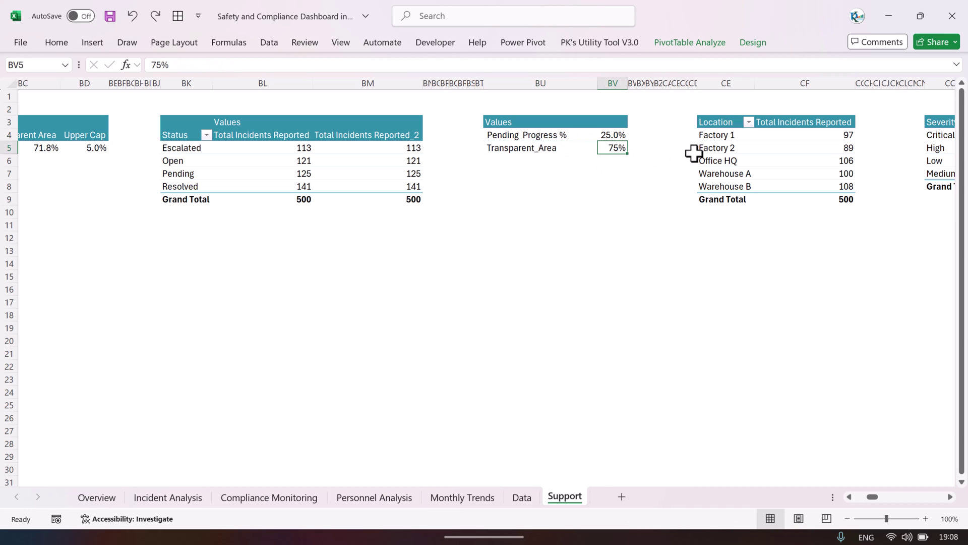
{"action": "left_click", "coordinate": [616, 135]}
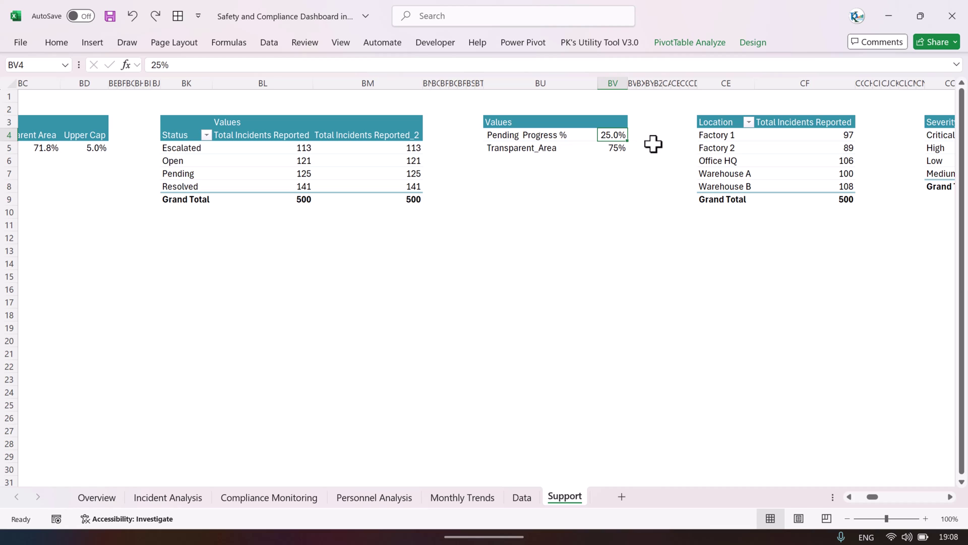
{"action": "left_click_drag", "start_coordinate": [531, 138], "coordinate": [607, 147]}
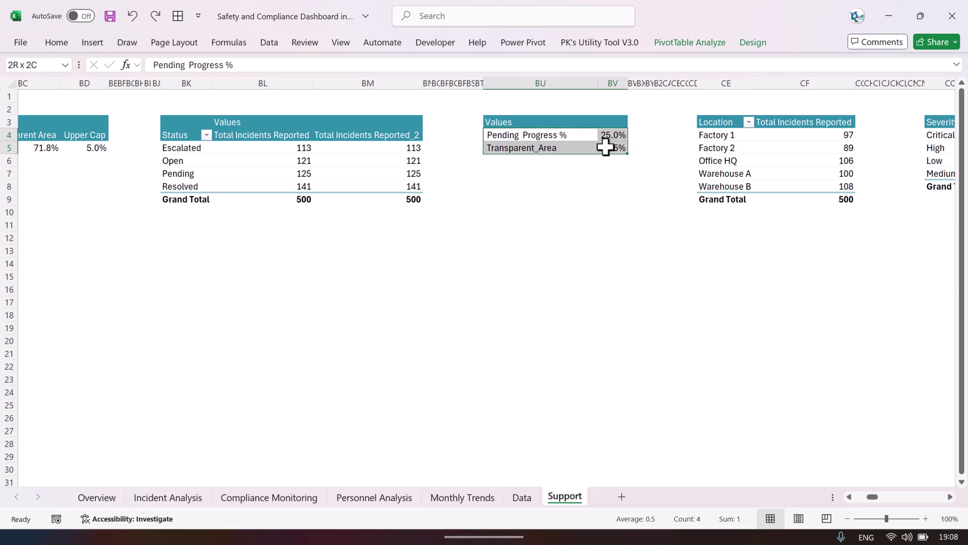
Compare the Pending % chart on the Overview dashboard with the Pending Progress % and Transparent_Area values on the Support sheet
{"action": "left_click", "coordinate": [99, 497]}
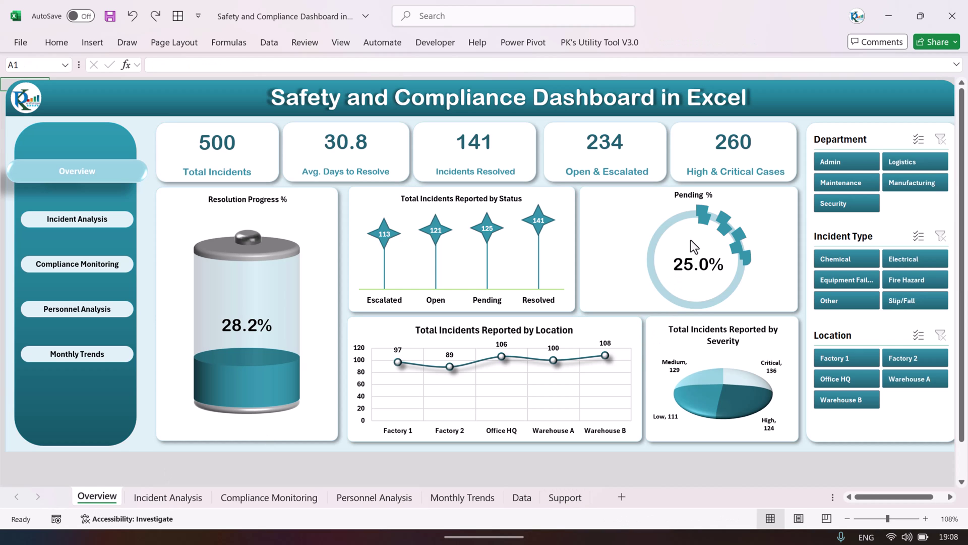
{"action": "left_click", "coordinate": [565, 500]}
{"action": "left_click", "coordinate": [575, 186]}
{"action": "left_click_drag", "start_coordinate": [523, 134], "coordinate": [602, 145]}
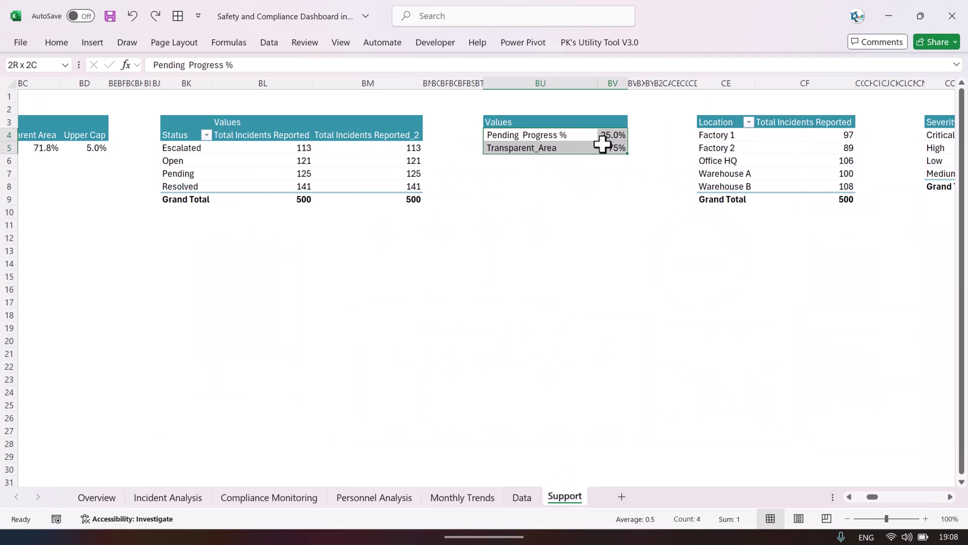
Insert a doughnut chart from the Pending Progress % and Transparent_Area PivotTable and place it below the tables
{"action": "left_click", "coordinate": [560, 135]}
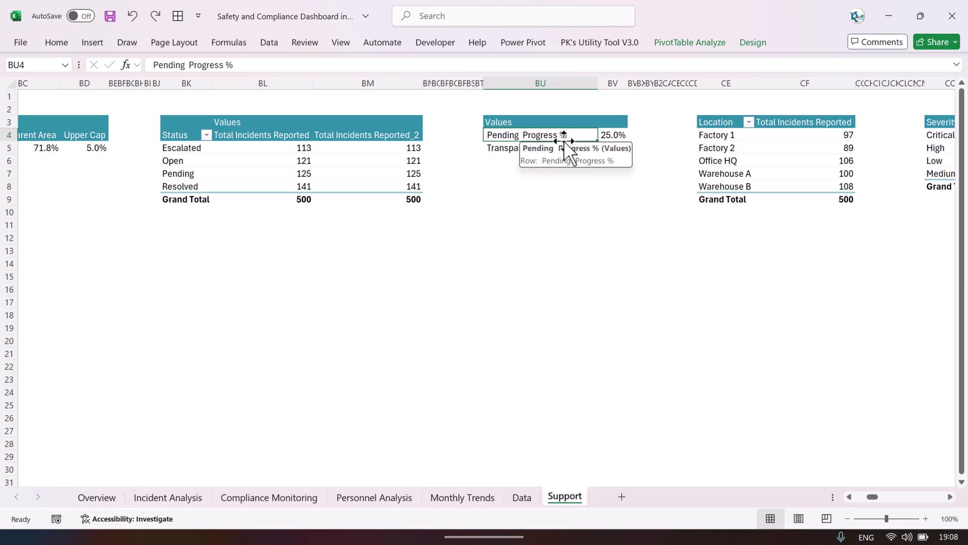
{"action": "left_click", "coordinate": [94, 44]}
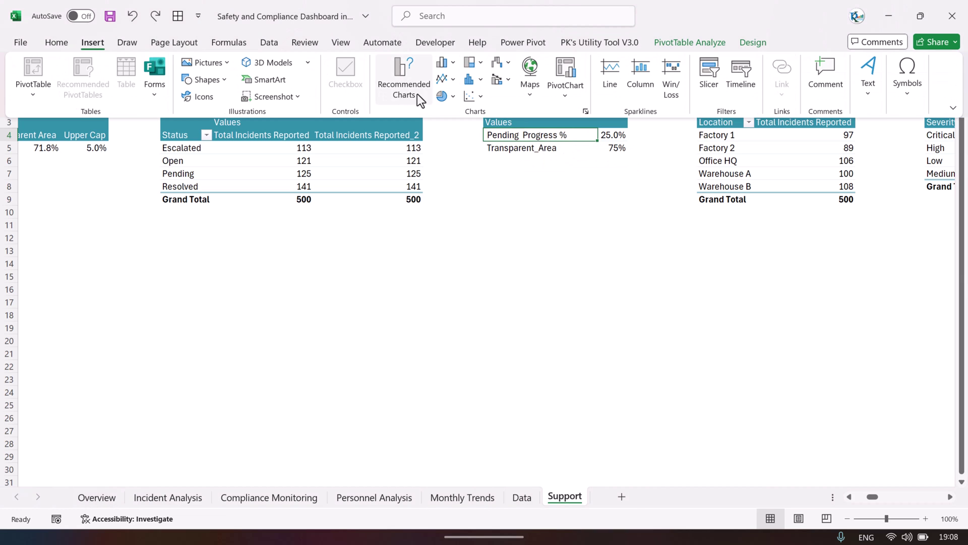
{"action": "left_click", "coordinate": [456, 100]}
{"action": "left_click", "coordinate": [454, 272]}
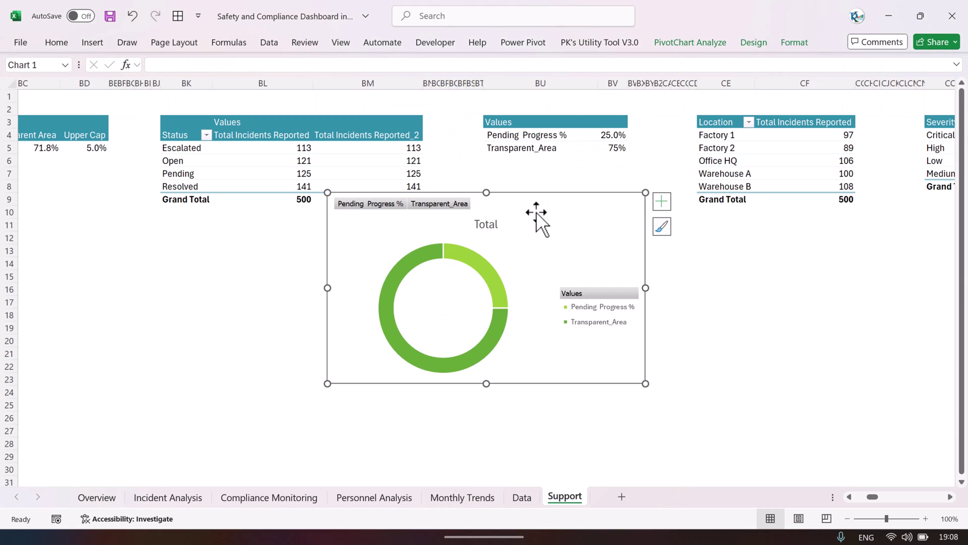
{"action": "left_click_drag", "start_coordinate": [536, 214], "coordinate": [540, 264]}
{"action": "left_click", "coordinate": [493, 328]}
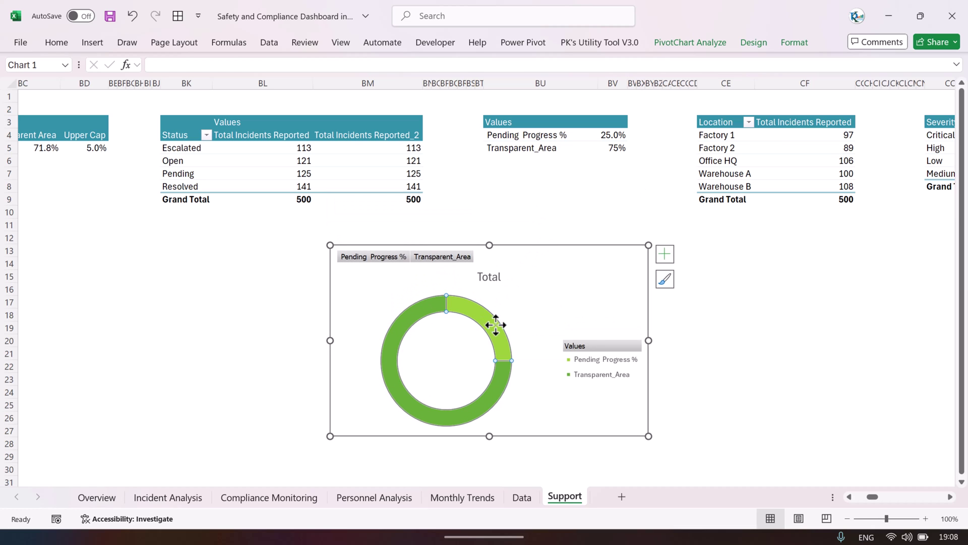
{"action": "left_click", "coordinate": [595, 285]}
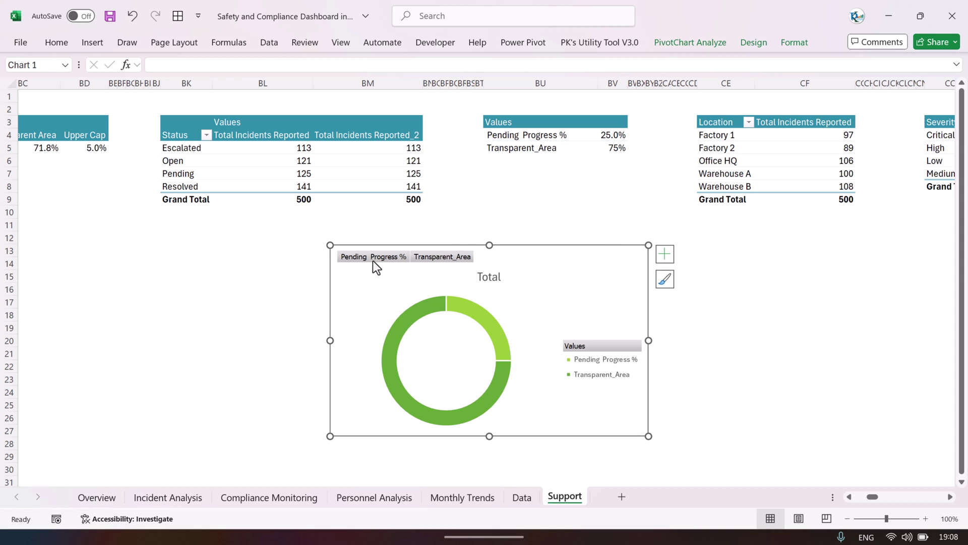
Hide all field buttons on the new doughnut chart and delete its legend
{"action": "left_click", "coordinate": [698, 45]}
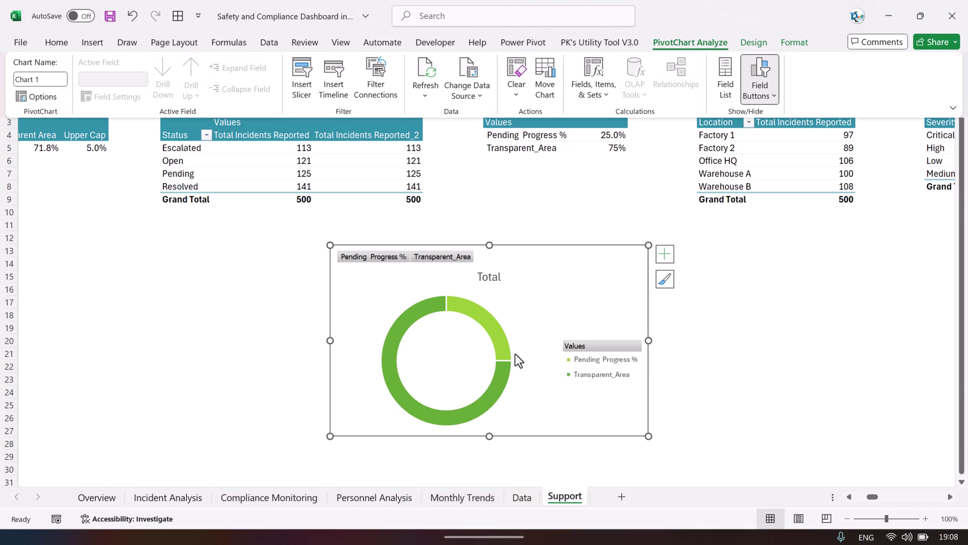
{"action": "left_click", "coordinate": [777, 99]}
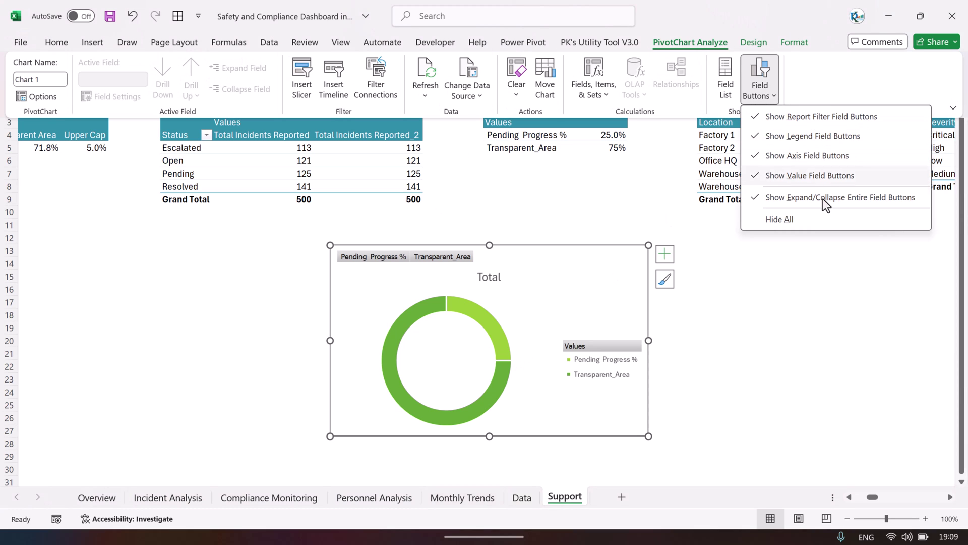
{"action": "left_click", "coordinate": [795, 219]}
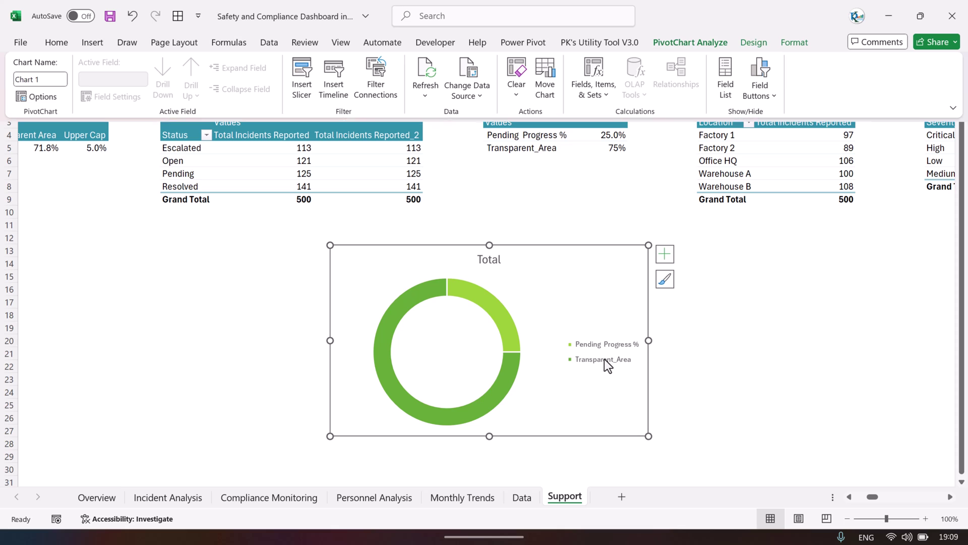
{"action": "left_click", "coordinate": [604, 359]}
{"action": "left_click", "coordinate": [625, 285]}
{"action": "left_click", "coordinate": [618, 356]}
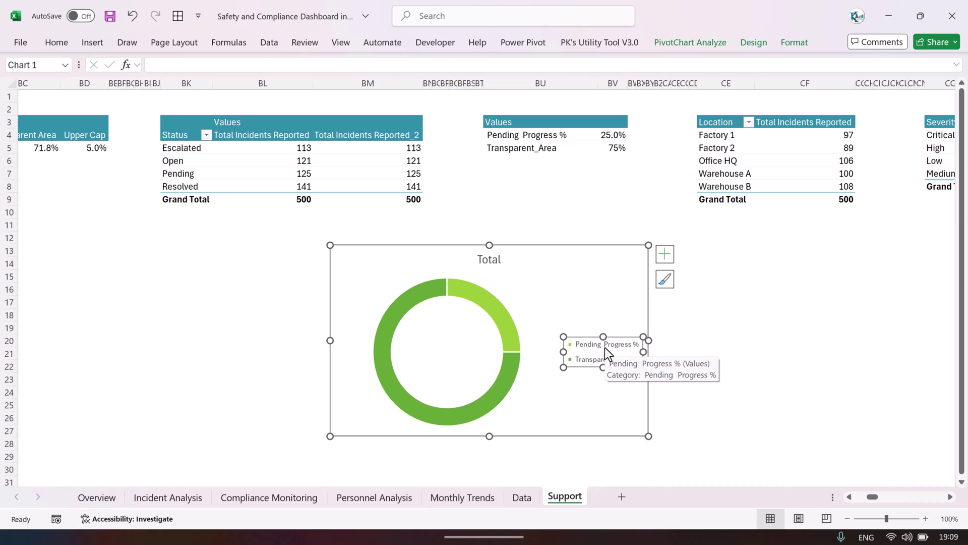
{"action": "key", "text": "Delete"}
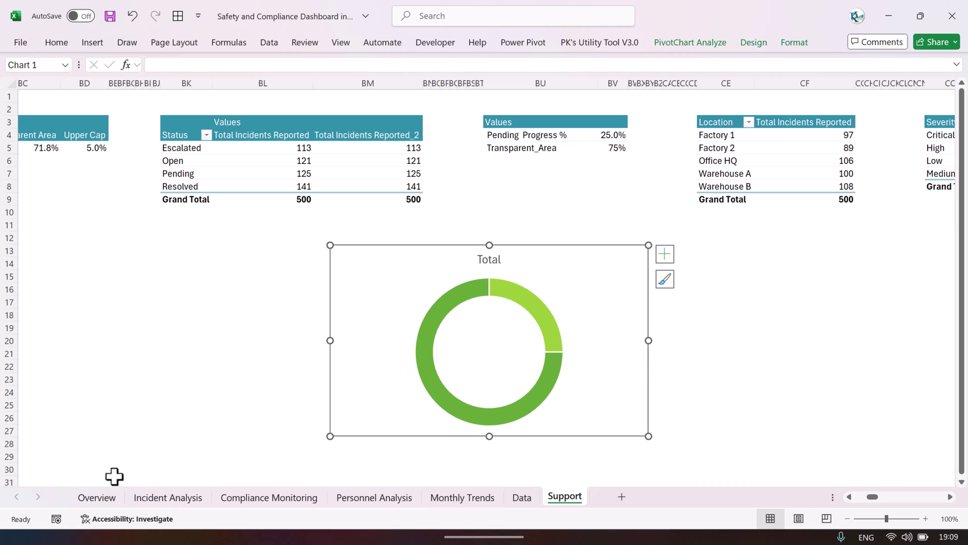
Check the Pending % chart on Overview for reference, and set the new chart's doughnut hole size to 85% on Support
{"action": "left_click", "coordinate": [97, 497]}
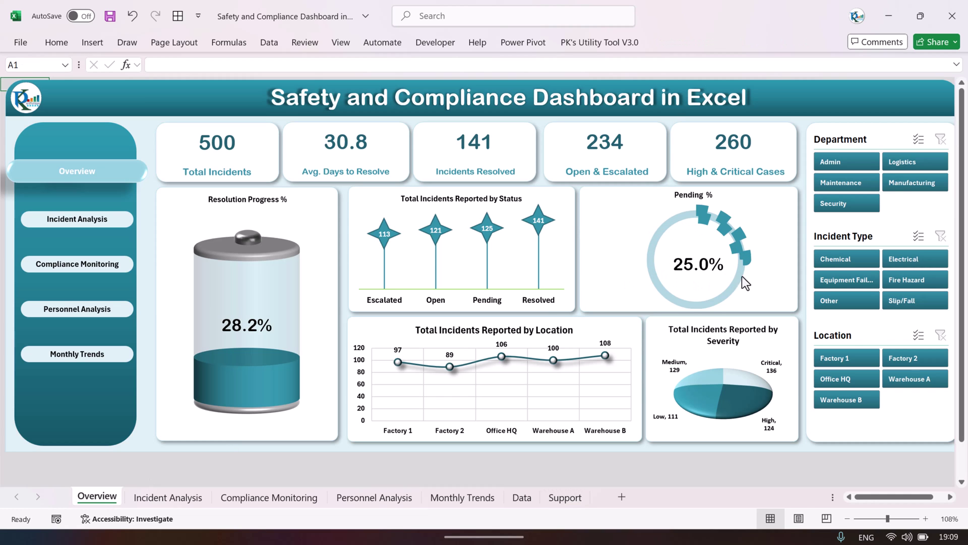
{"action": "left_click", "coordinate": [565, 497]}
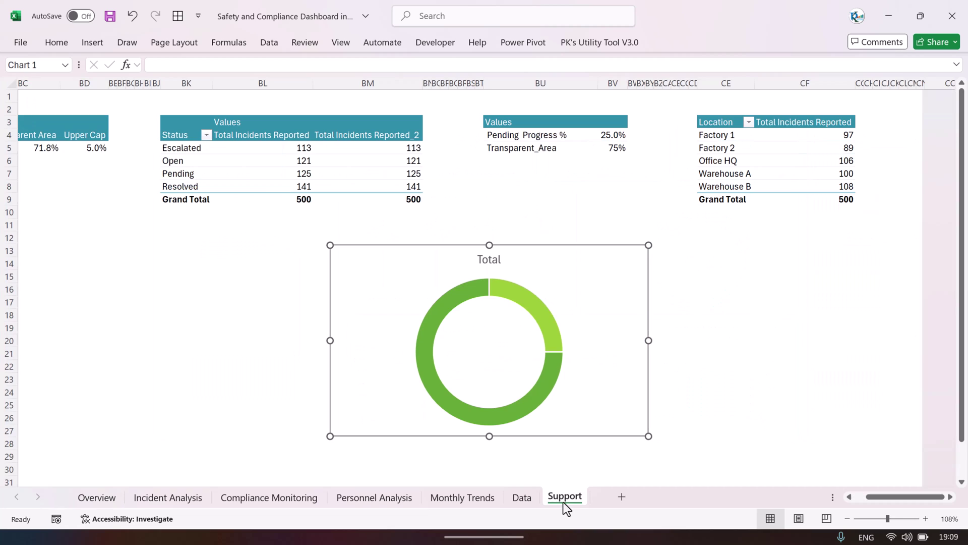
{"action": "left_click", "coordinate": [540, 306]}
{"action": "right_click", "coordinate": [540, 307]}
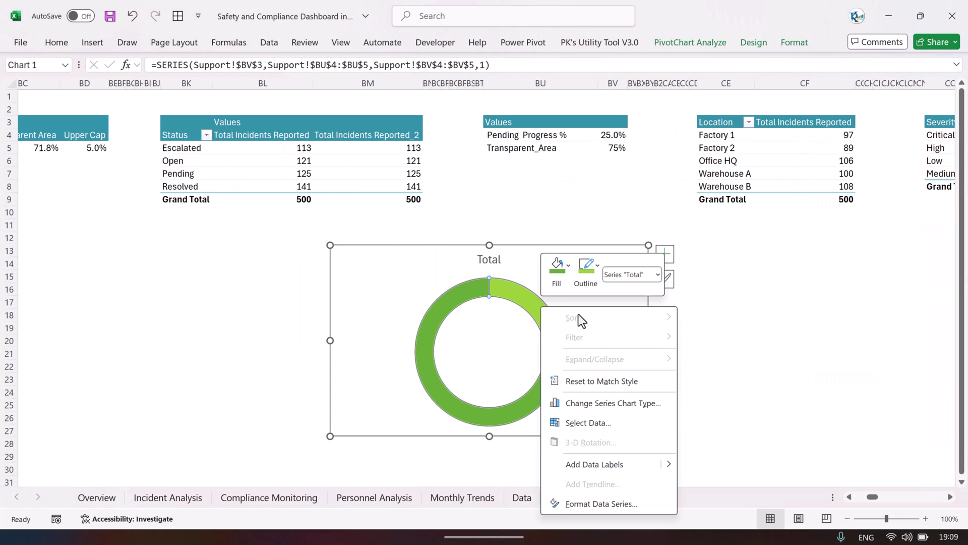
{"action": "left_click", "coordinate": [624, 502]}
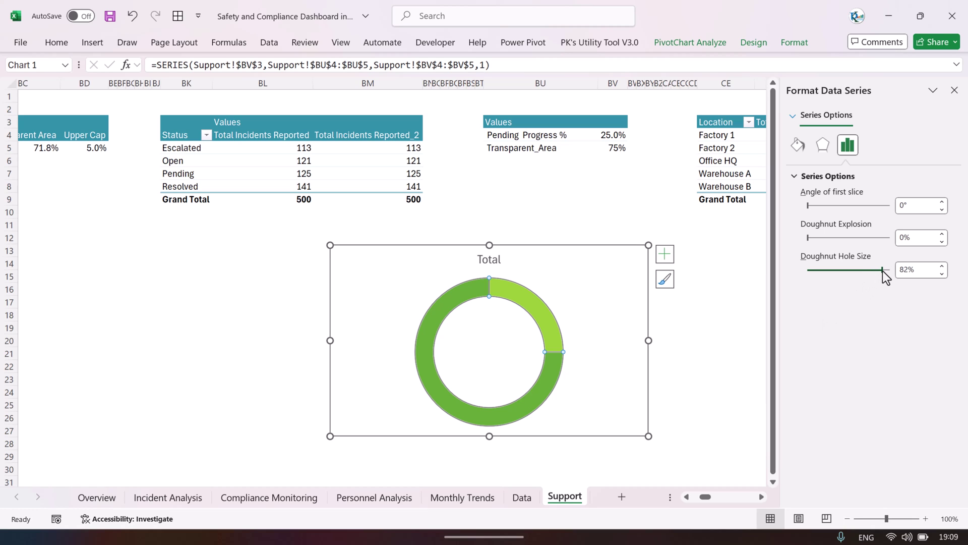
{"action": "left_click_drag", "start_coordinate": [884, 271], "coordinate": [886, 271]}
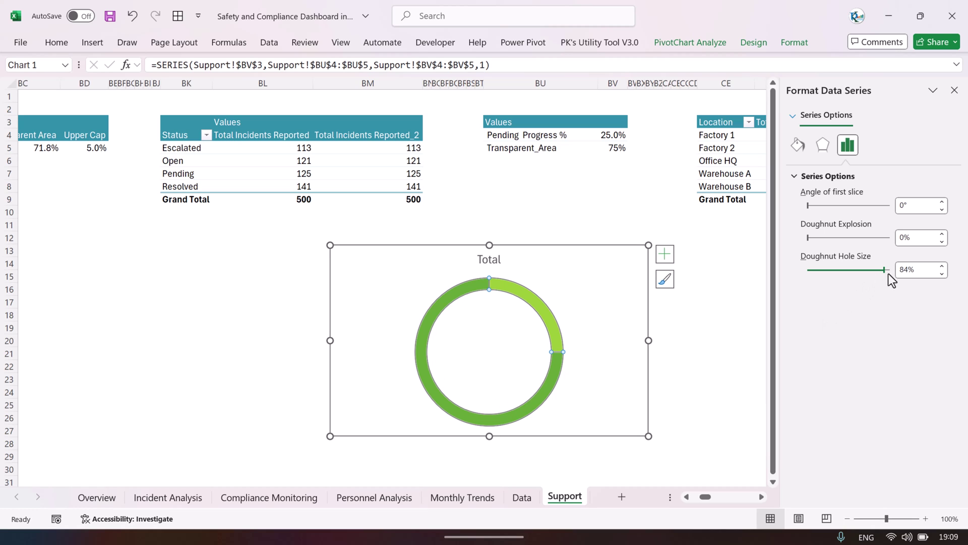
{"action": "left_click", "coordinate": [587, 300]}
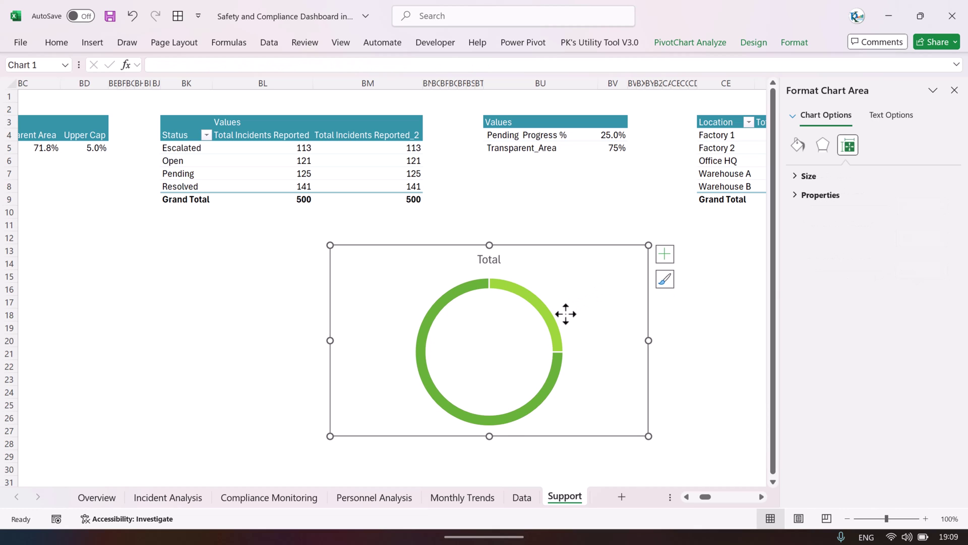
Fill the whole doughnut series with a light blue theme color, one shade darker than the palest tint
{"action": "left_click", "coordinate": [552, 323]}
{"action": "left_click", "coordinate": [794, 42]}
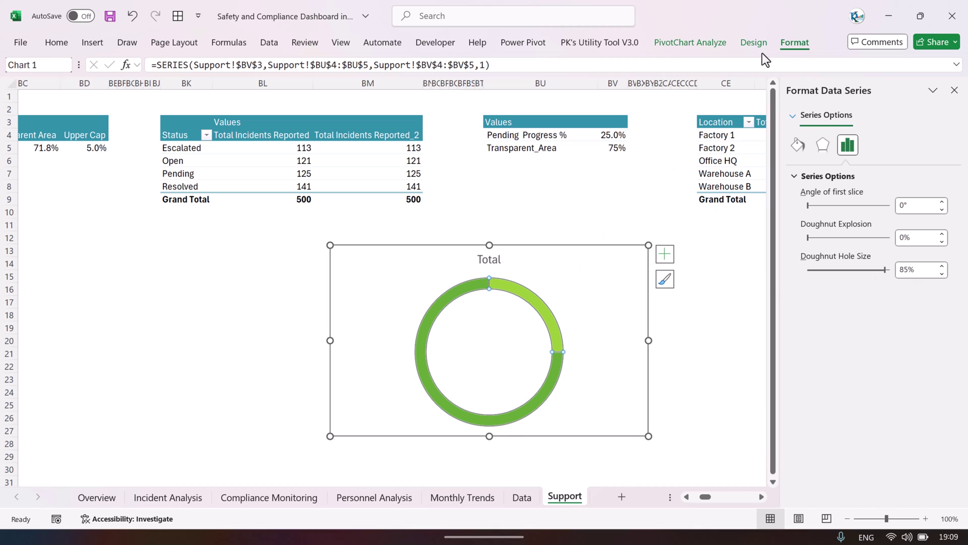
{"action": "left_click", "coordinate": [411, 66]}
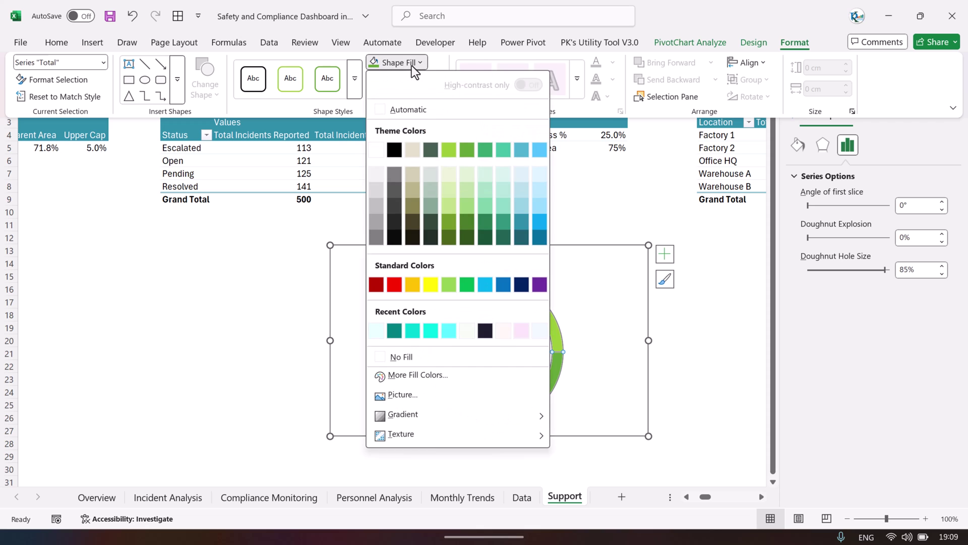
{"action": "left_click", "coordinate": [525, 175]}
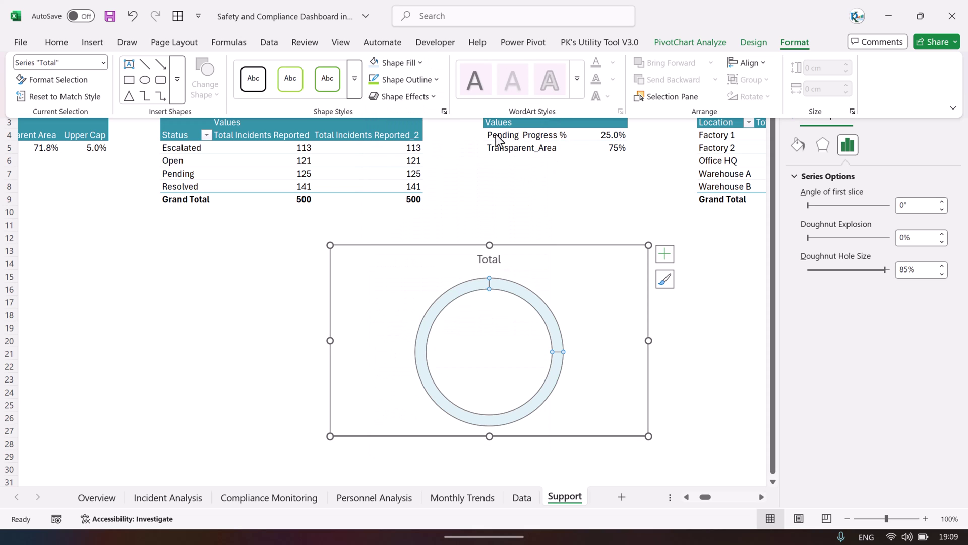
{"action": "left_click", "coordinate": [406, 66]}
{"action": "left_click", "coordinate": [523, 189]}
{"action": "left_click", "coordinate": [585, 280]}
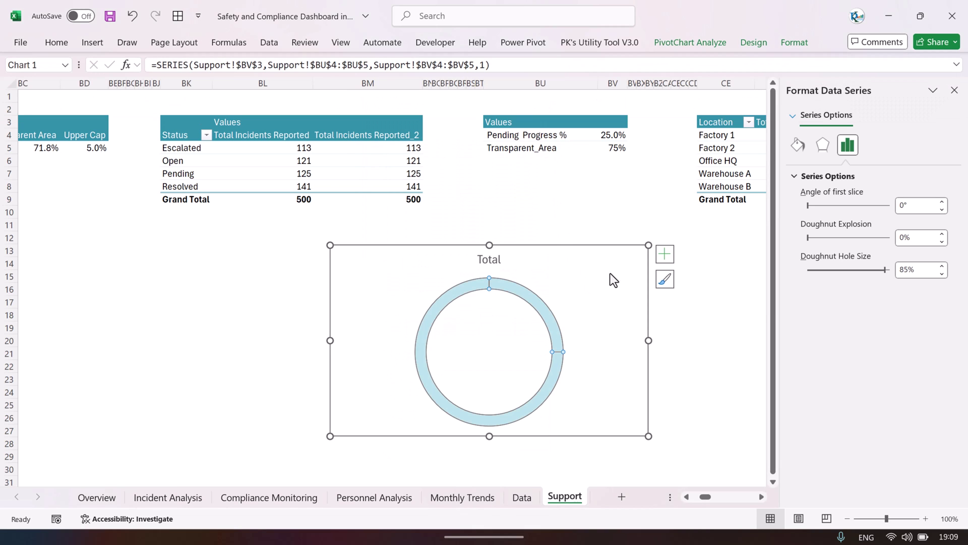
{"action": "left_click", "coordinate": [611, 273]}
Remove the outline from the entire doughnut series
{"action": "left_click", "coordinate": [545, 315]}
{"action": "left_click", "coordinate": [545, 313]}
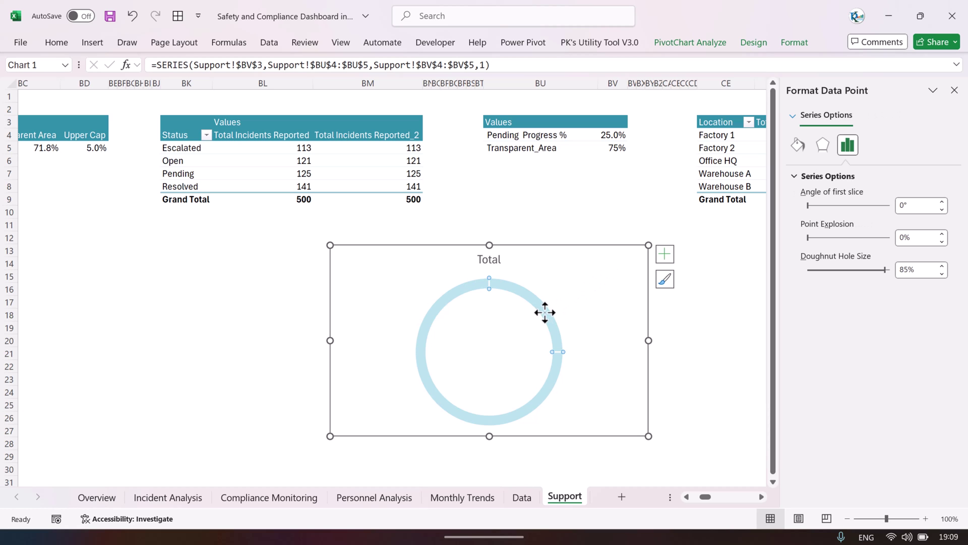
{"action": "left_click", "coordinate": [575, 316]}
{"action": "left_click", "coordinate": [549, 315]}
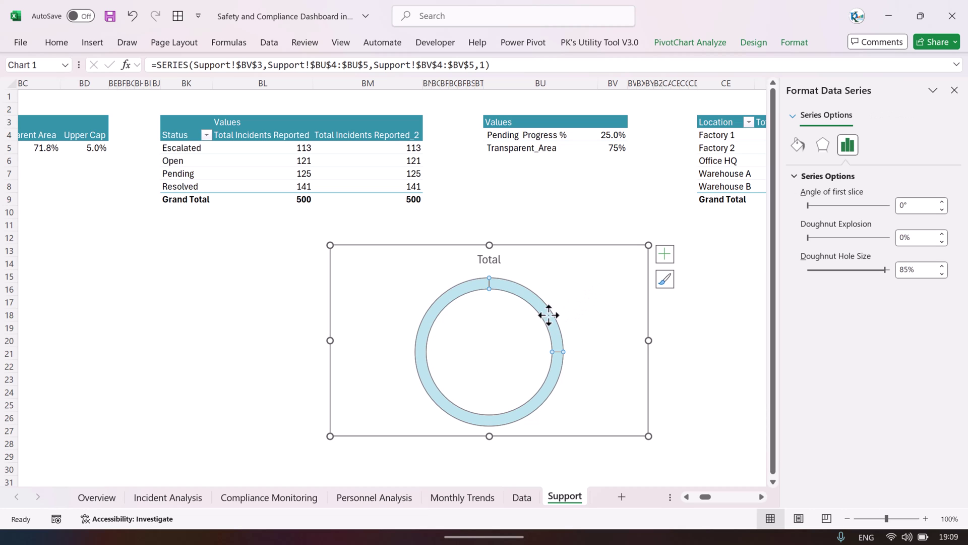
{"action": "left_click", "coordinate": [795, 42]}
{"action": "left_click", "coordinate": [409, 81]}
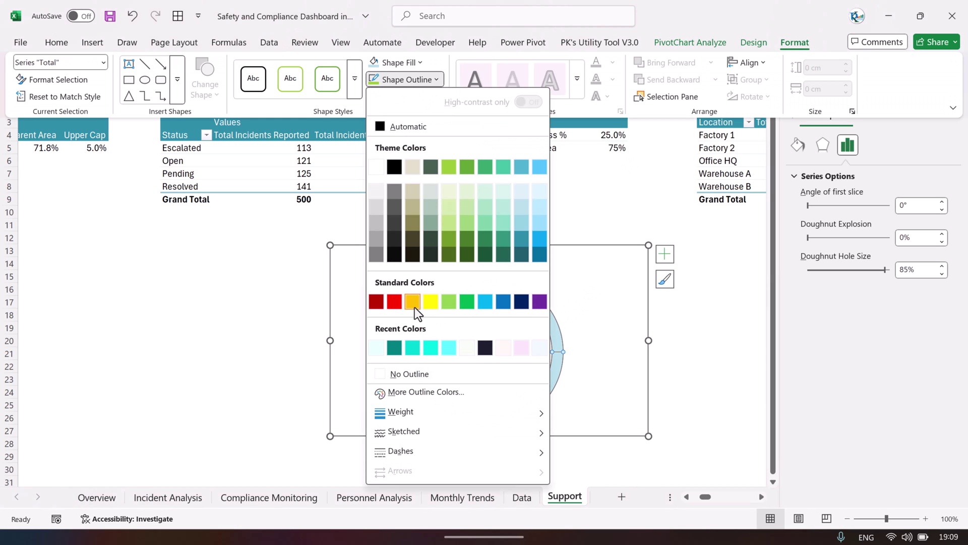
{"action": "left_click", "coordinate": [415, 375]}
{"action": "left_click", "coordinate": [557, 303]}
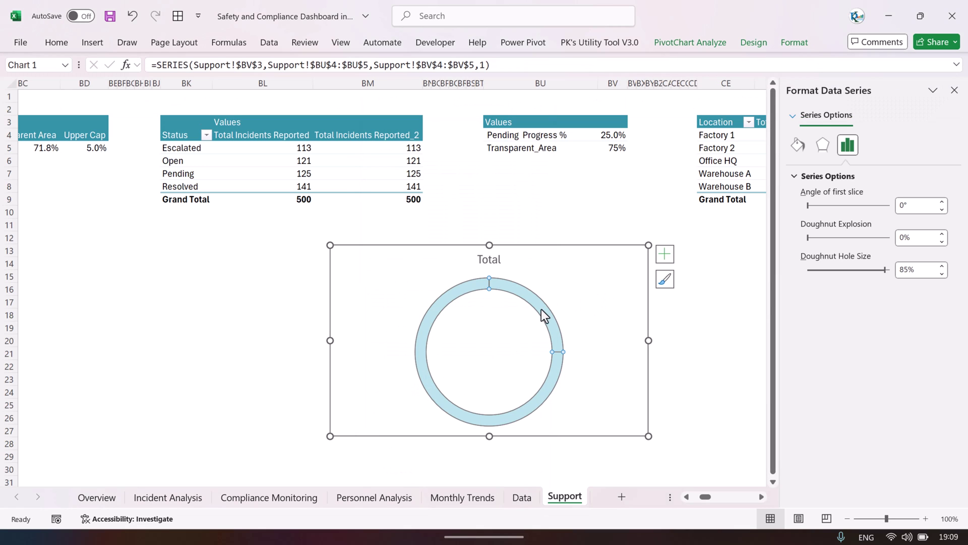
Give only the Pending Progress % slice of the doughnut a solid border in a dark teal theme color
{"action": "left_click", "coordinate": [558, 308]}
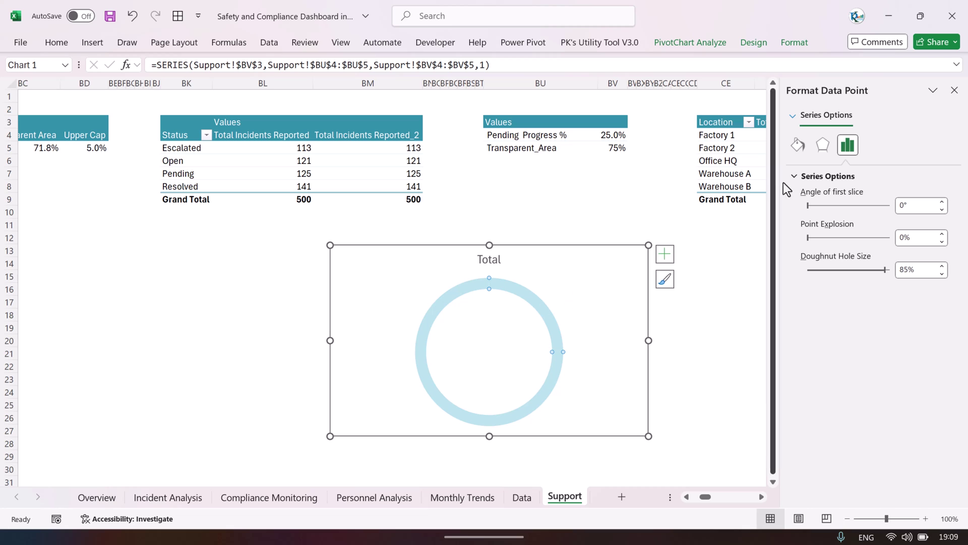
{"action": "left_click", "coordinate": [801, 147]}
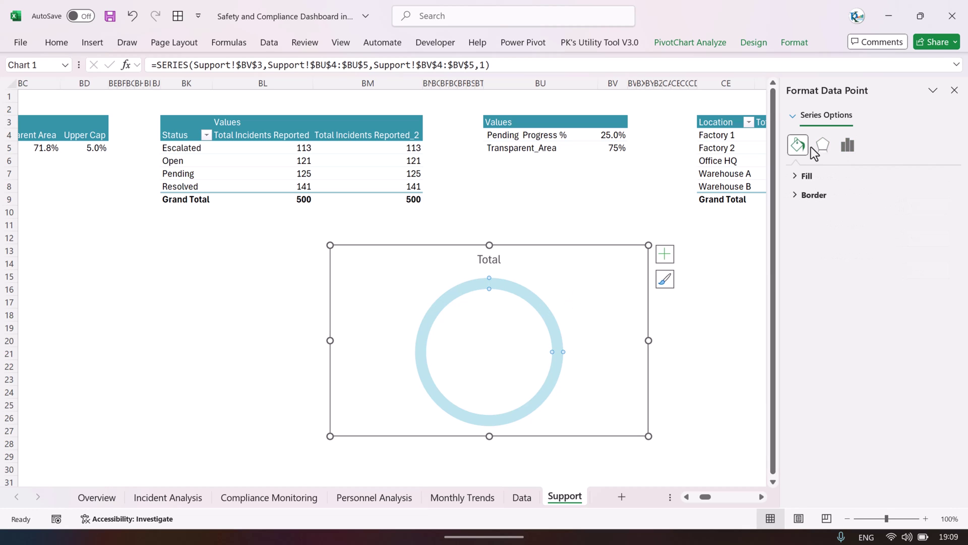
{"action": "left_click", "coordinate": [807, 176]}
{"action": "left_click", "coordinate": [813, 371]}
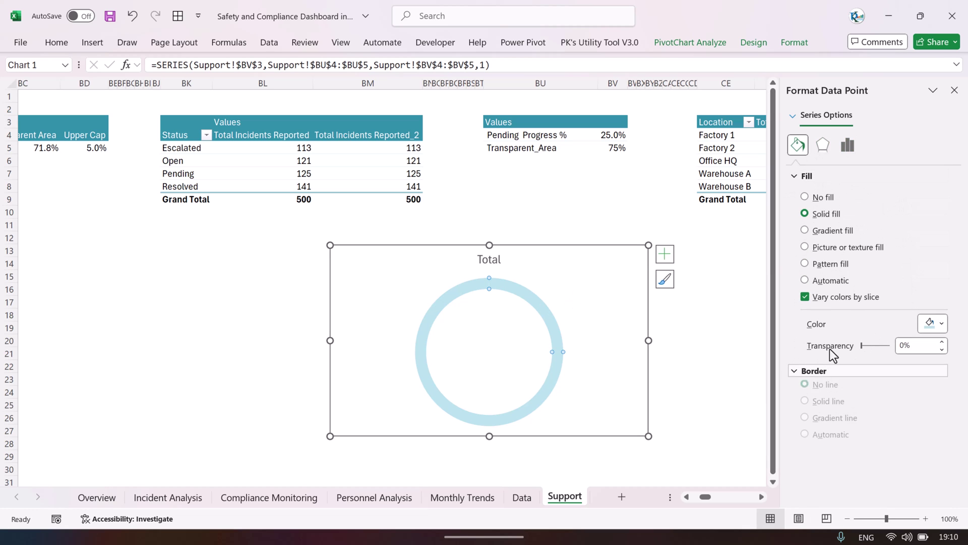
{"action": "left_click", "coordinate": [823, 409]}
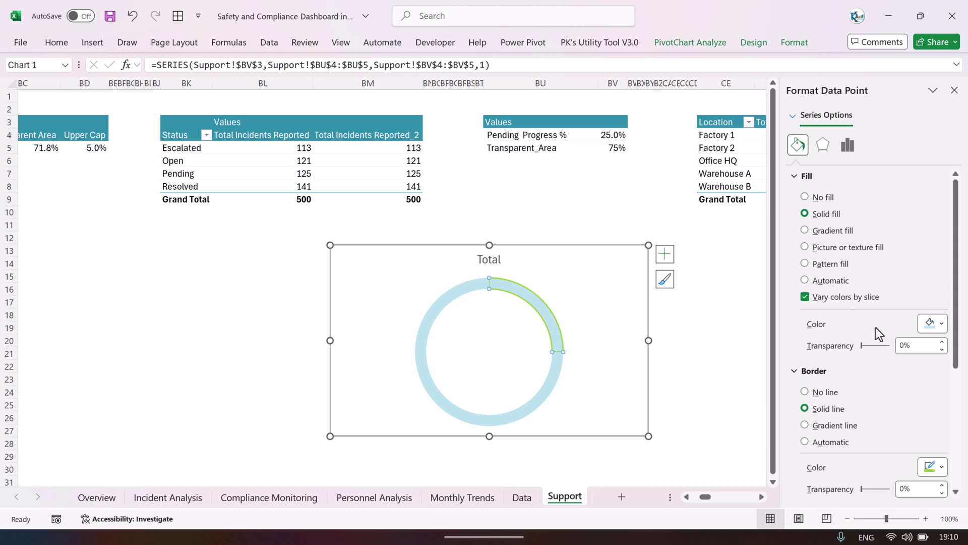
{"action": "scroll", "coordinate": [877, 327], "scroll_direction": "down", "scroll_amount": 1}
{"action": "left_click", "coordinate": [933, 404]}
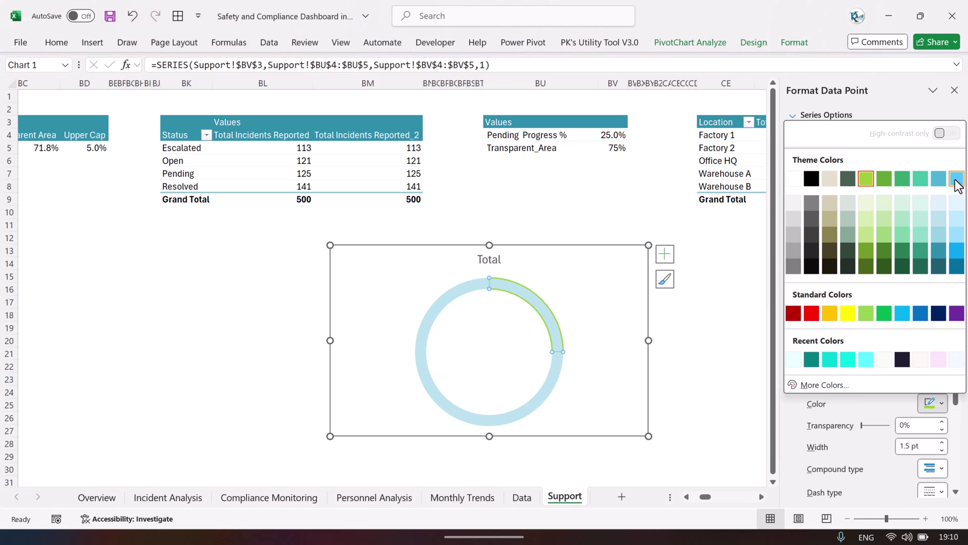
{"action": "left_click", "coordinate": [941, 256]}
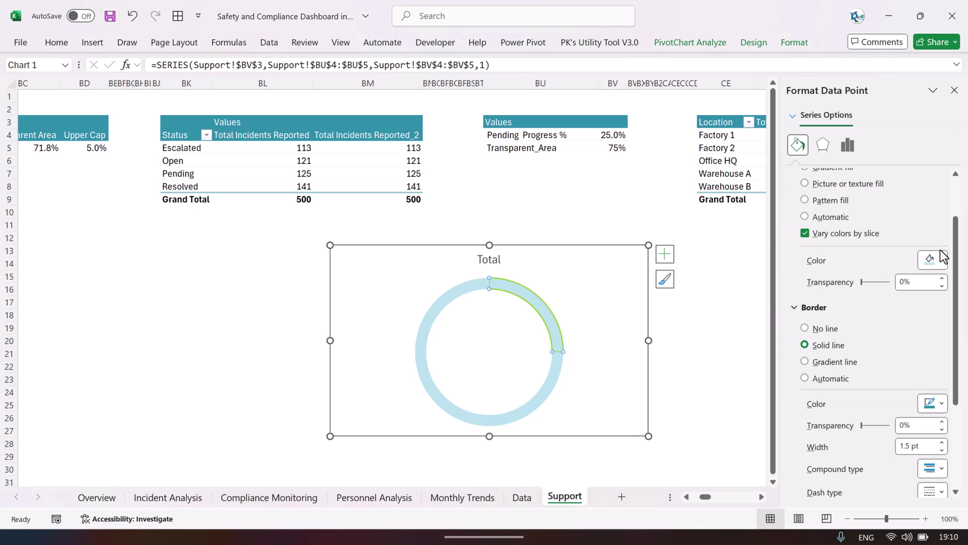
Set the border width of the Pending Progress % slice to 8 pt
{"action": "left_click_drag", "start_coordinate": [959, 323], "coordinate": [960, 411]}
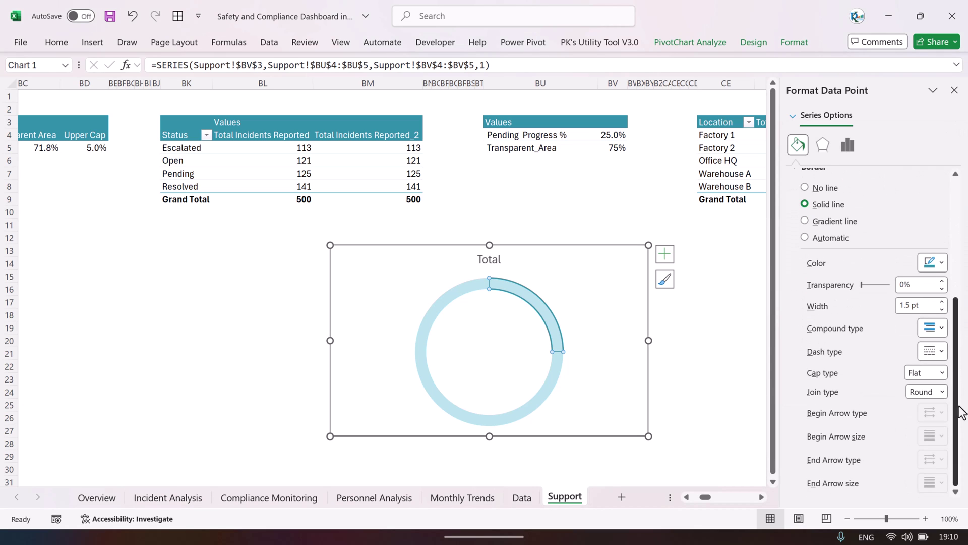
{"action": "left_click", "coordinate": [941, 302]}
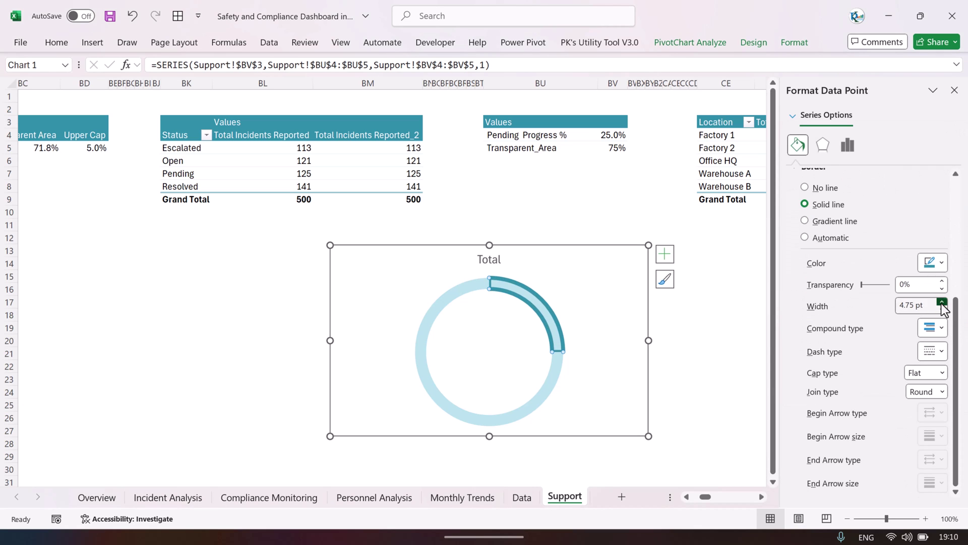
{"action": "left_click", "coordinate": [913, 306]}
{"action": "type", "text": "8"}
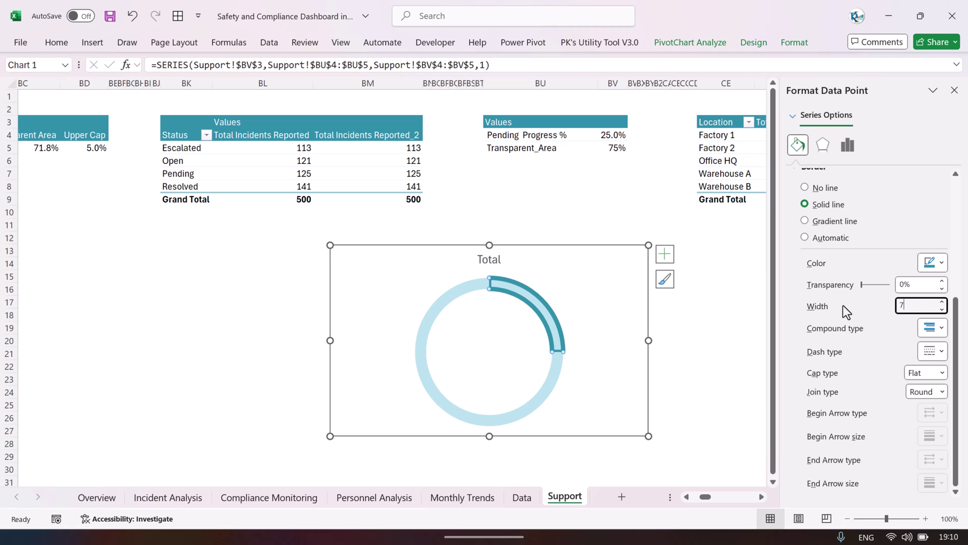
{"action": "left_click", "coordinate": [595, 313]}
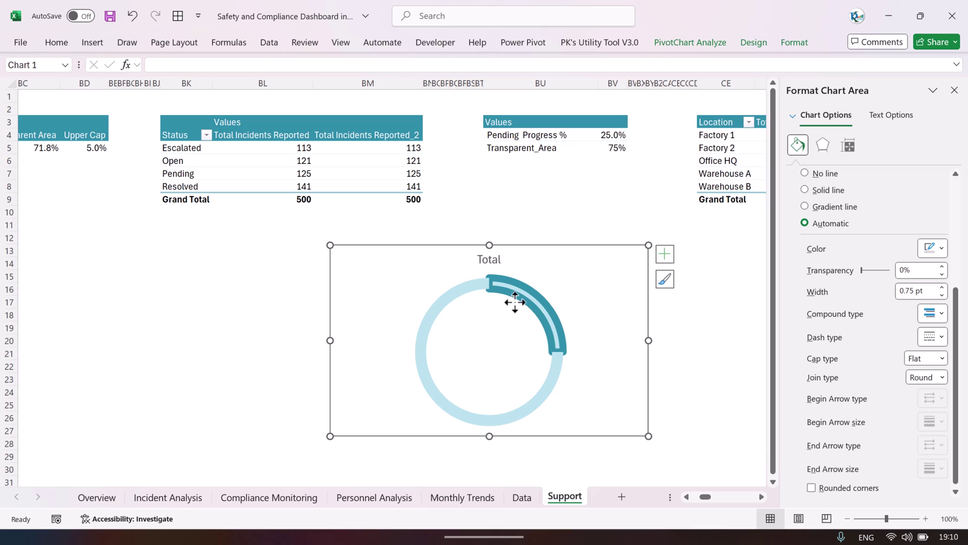
Try the Dash and Square Dot dash types on the border of the Pending Progress % slice alone
{"action": "left_click", "coordinate": [551, 314]}
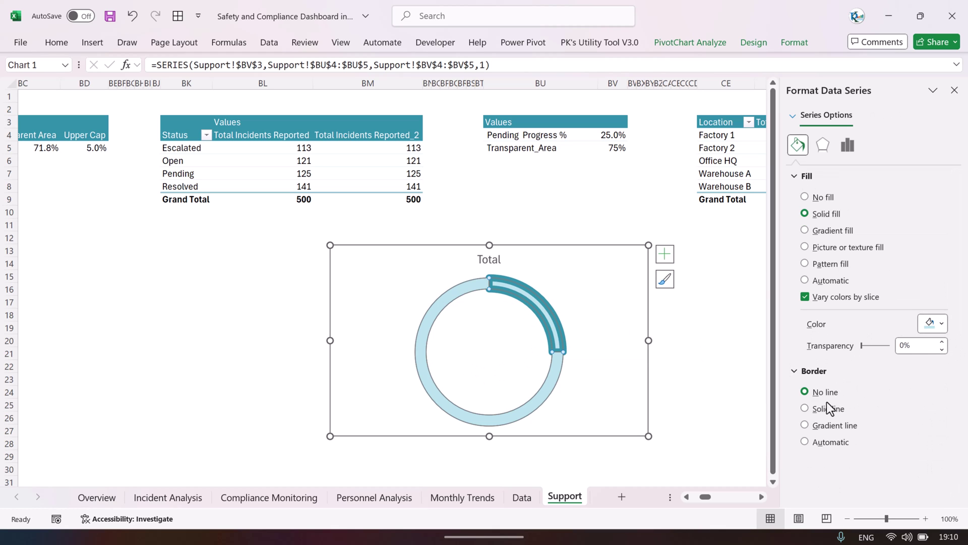
{"action": "left_click", "coordinate": [553, 316]}
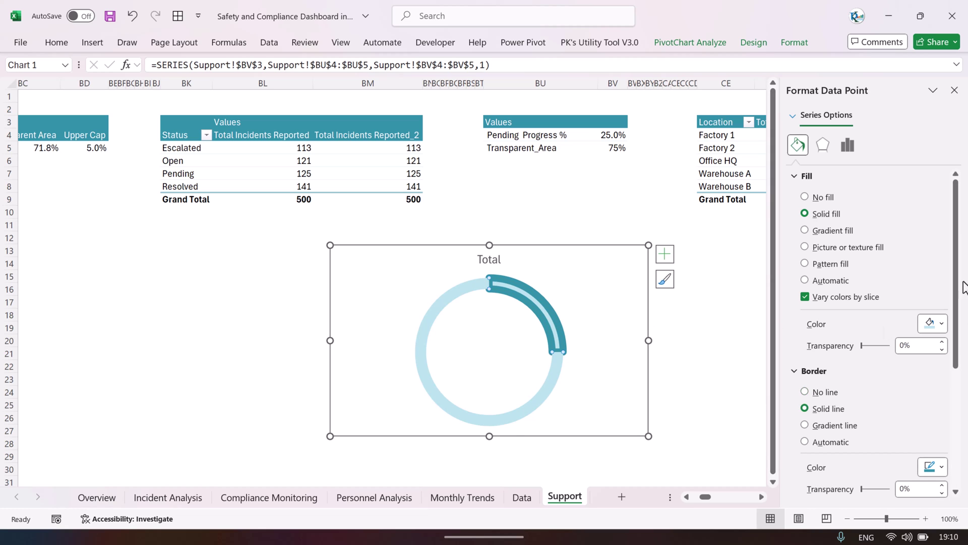
{"action": "scroll", "coordinate": [942, 356], "scroll_direction": "down", "scroll_amount": 4}
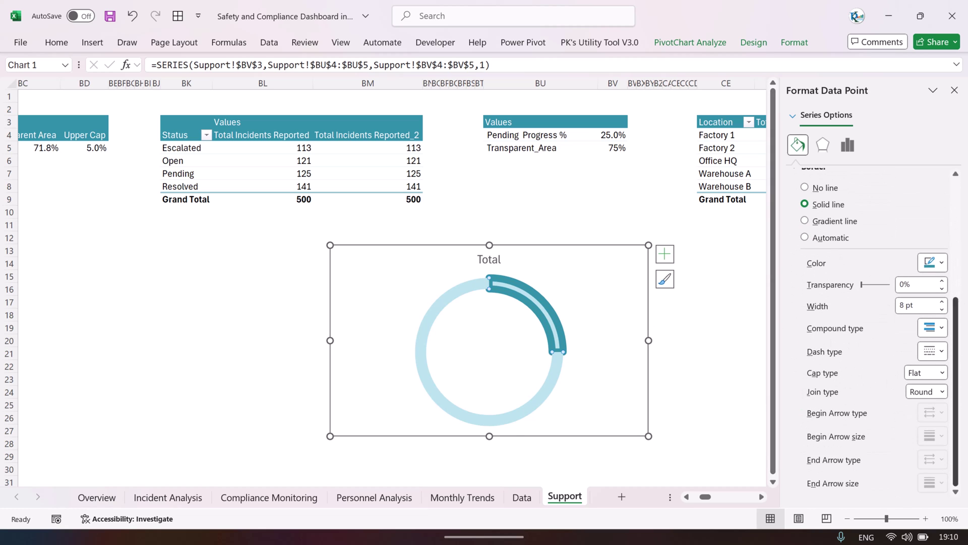
{"action": "left_click", "coordinate": [937, 352]}
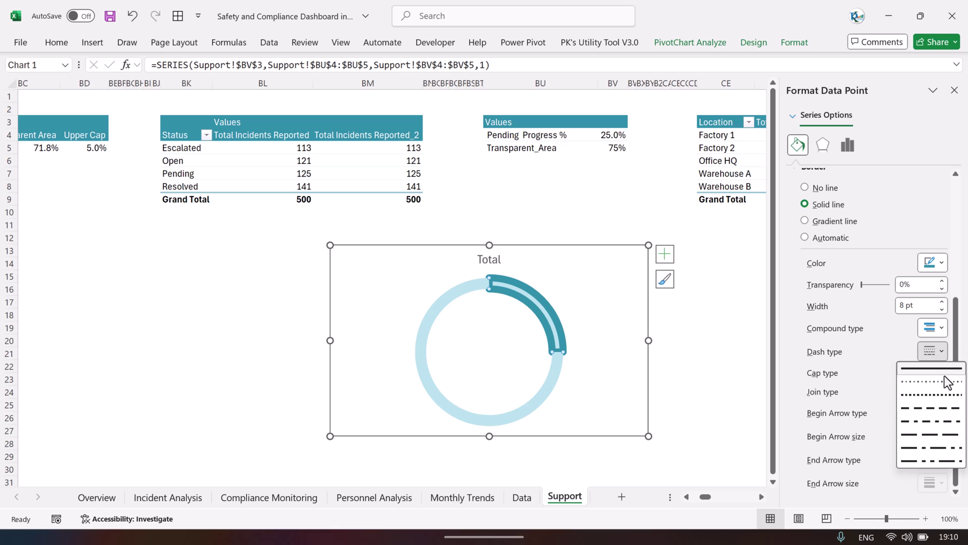
{"action": "left_click", "coordinate": [922, 408]}
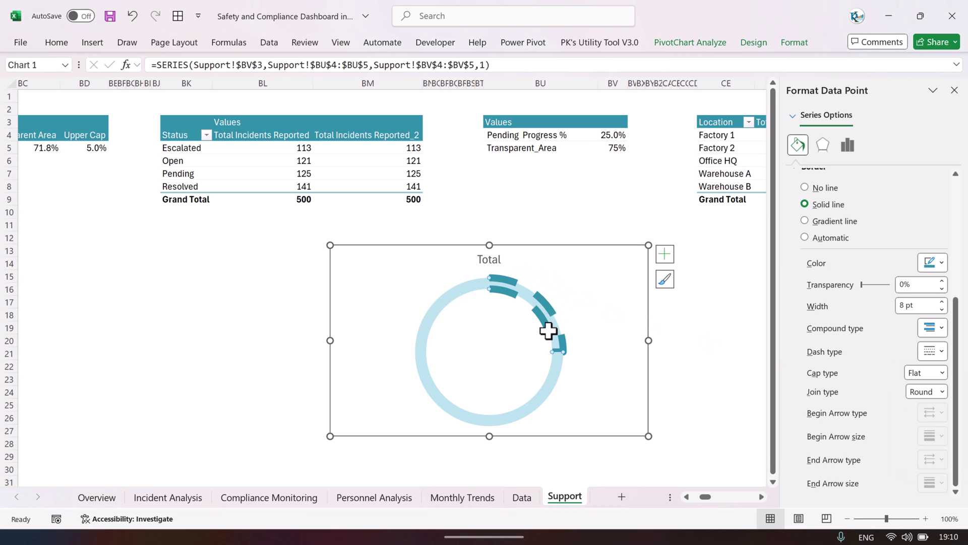
{"action": "left_click", "coordinate": [942, 351]}
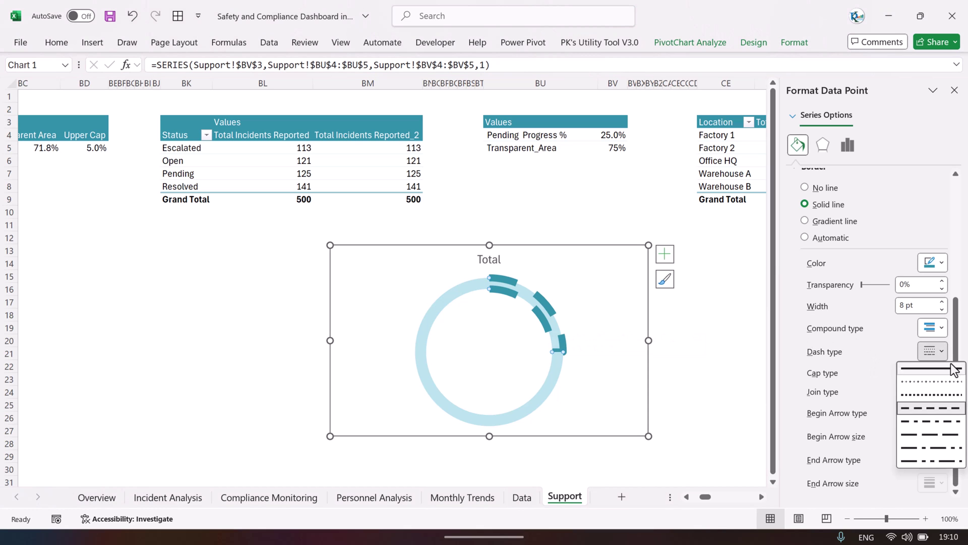
{"action": "left_click", "coordinate": [932, 400]}
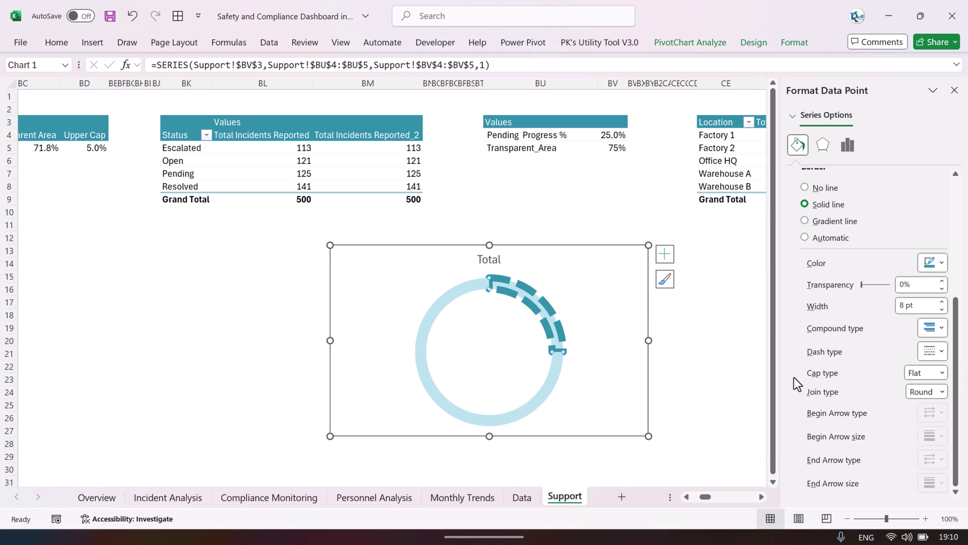
Try the Round and Square cap types on the slice's dashed border, and return the cap type to Flat
{"action": "left_click", "coordinate": [942, 373]}
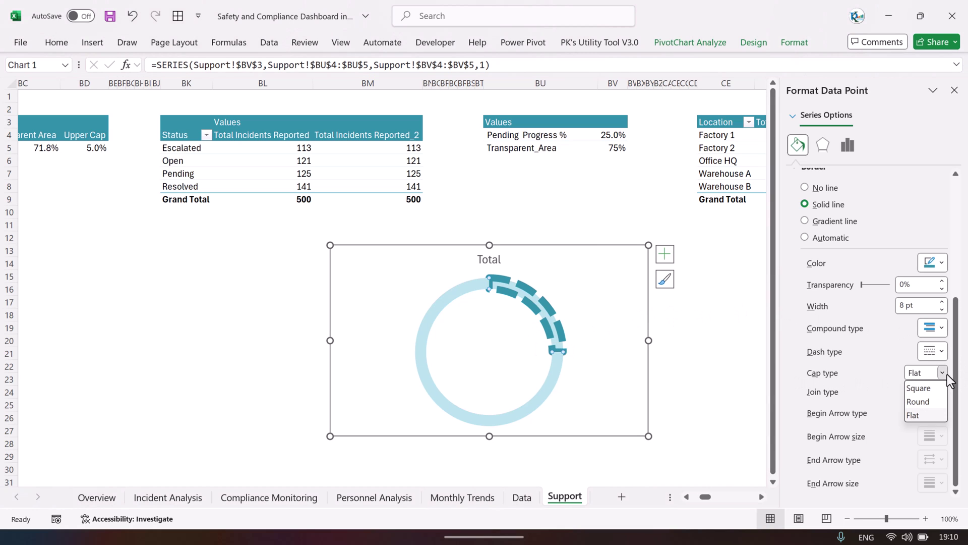
{"action": "left_click", "coordinate": [923, 401]}
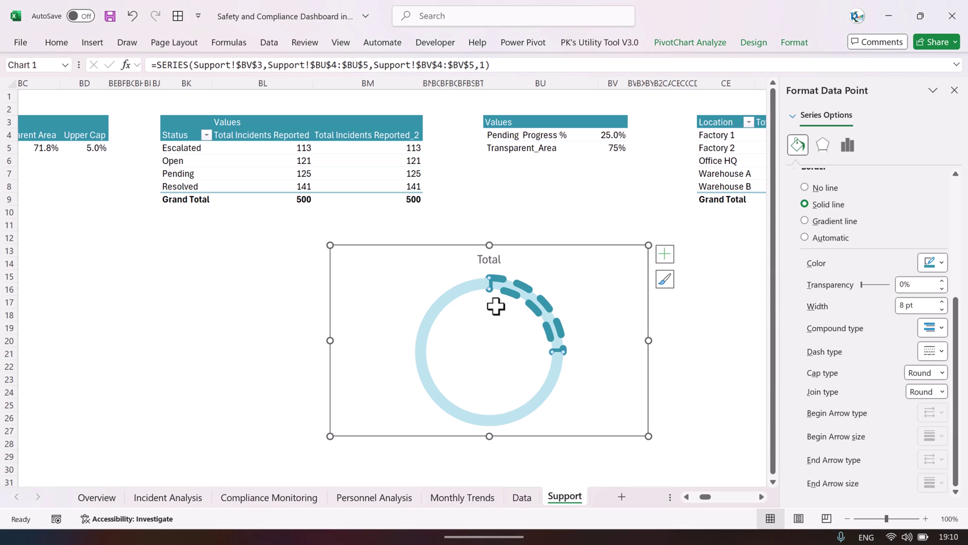
{"action": "left_click", "coordinate": [942, 373]}
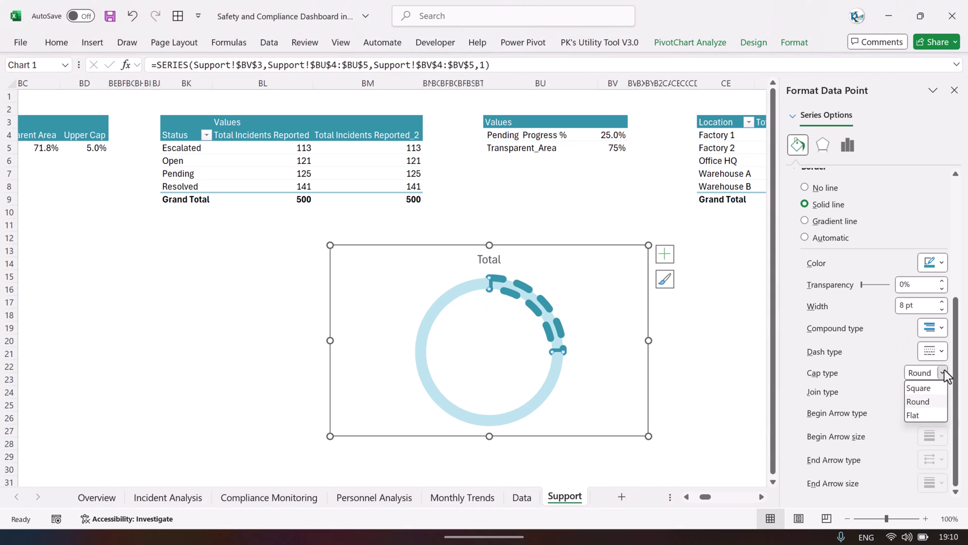
{"action": "left_click", "coordinate": [919, 389]}
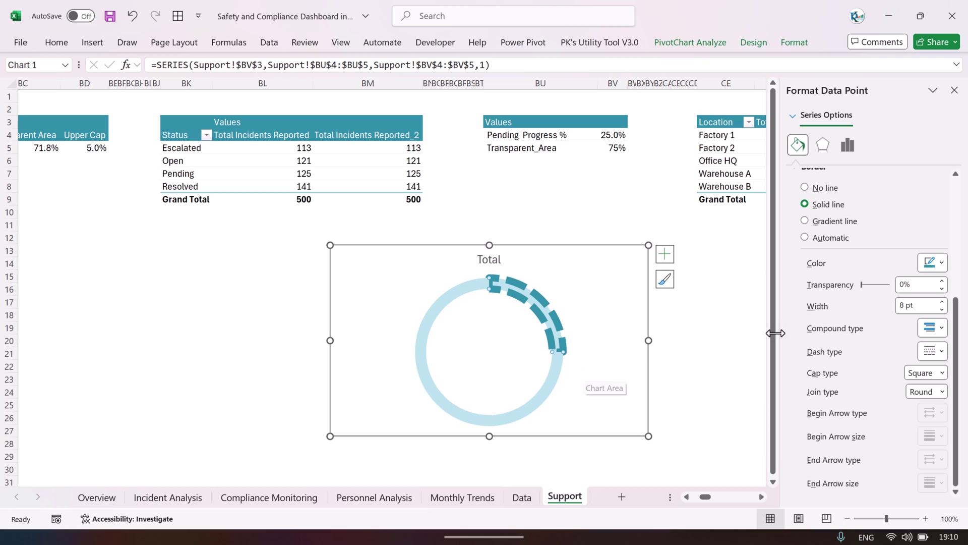
{"action": "left_click", "coordinate": [942, 373]}
{"action": "left_click", "coordinate": [924, 402]}
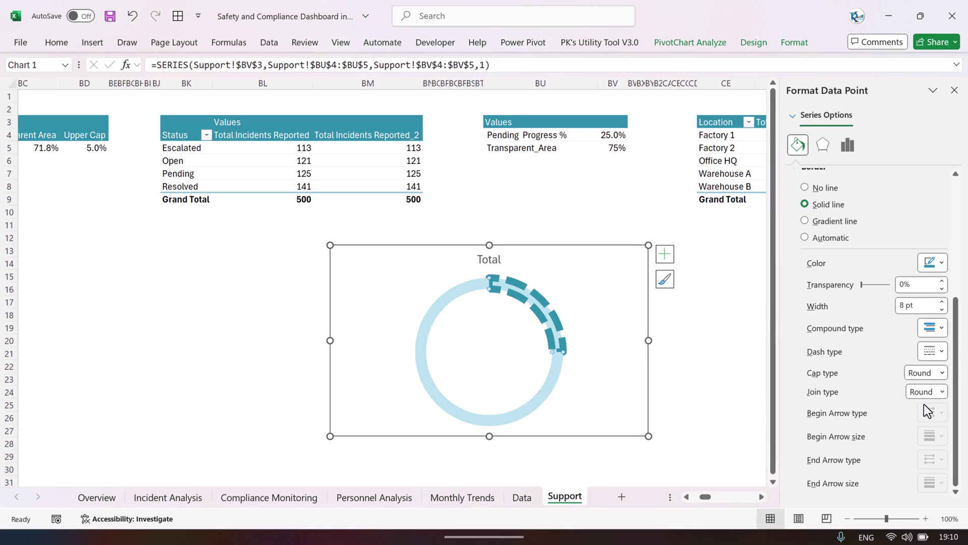
{"action": "left_click", "coordinate": [942, 373]}
{"action": "left_click", "coordinate": [915, 413]}
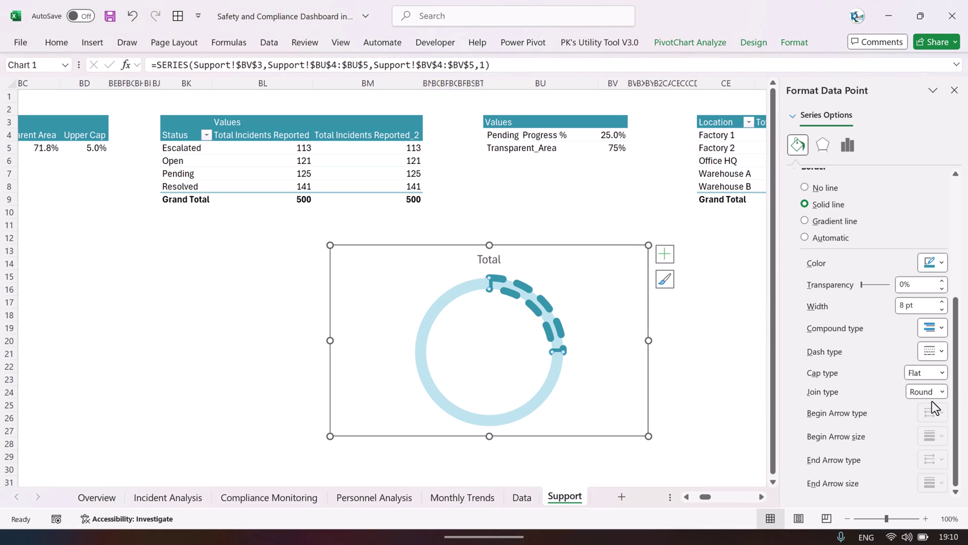
Try a 15 pt border width on the Pending Progress % slice, and settle on 10 pt
{"action": "left_click", "coordinate": [915, 306]}
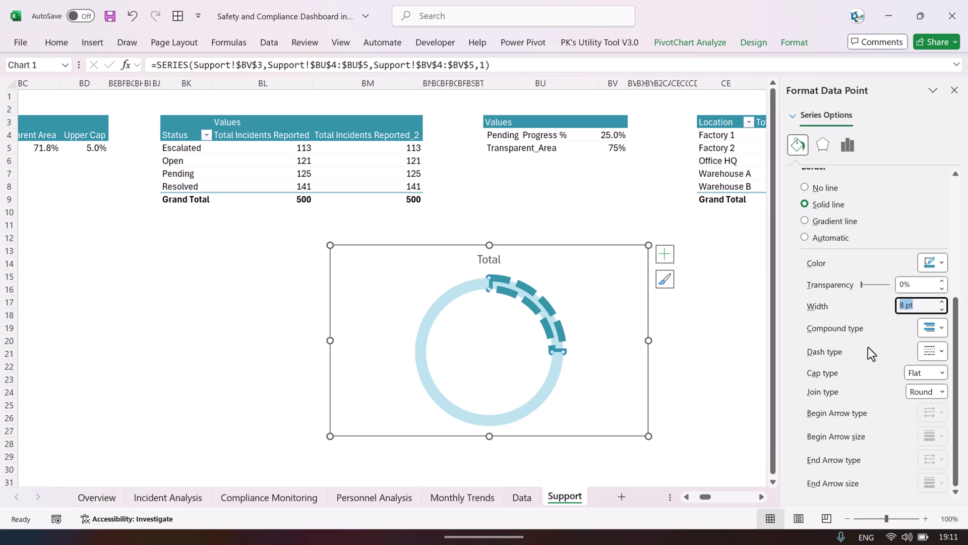
{"action": "type", "text": "15"}
{"action": "left_click_drag", "start_coordinate": [921, 306], "coordinate": [850, 309]}
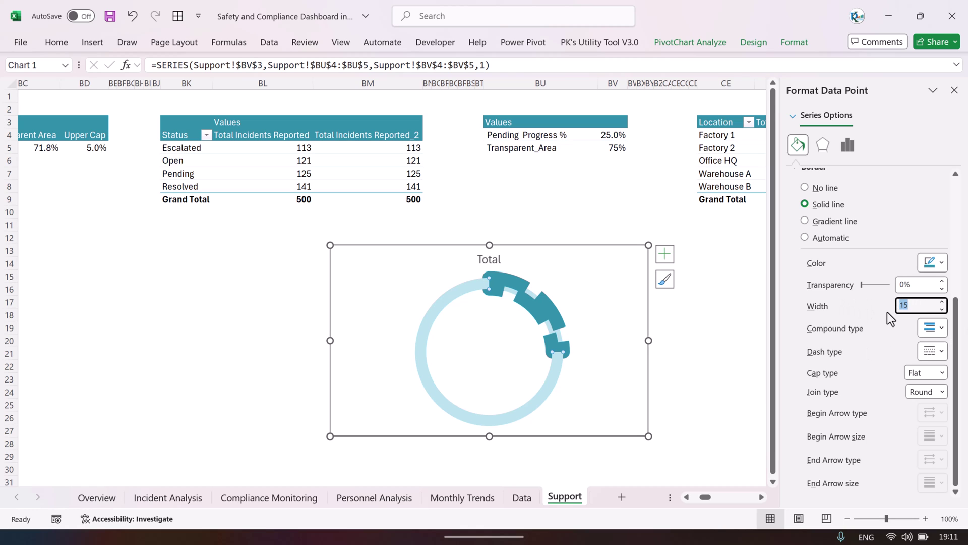
{"action": "type", "text": "10"}
Change the slice border to the Round Dot dash type, try the Round cap, and set the cap type to Square
{"action": "left_click", "coordinate": [942, 350]}
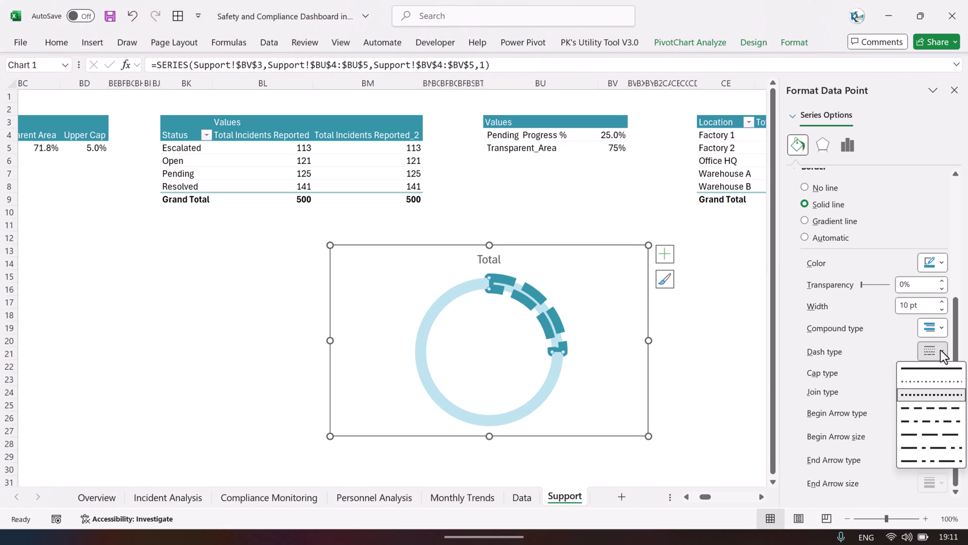
{"action": "left_click", "coordinate": [932, 378]}
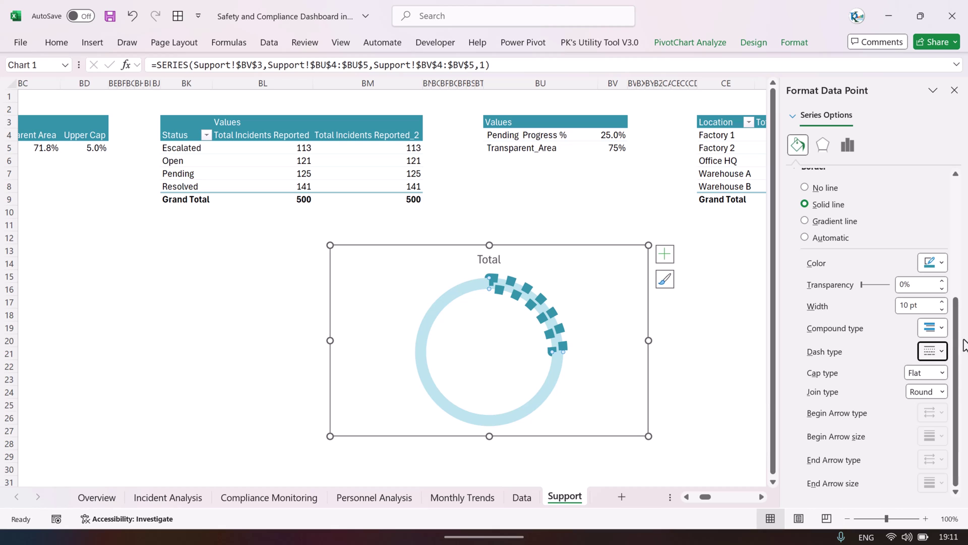
{"action": "left_click", "coordinate": [942, 373]}
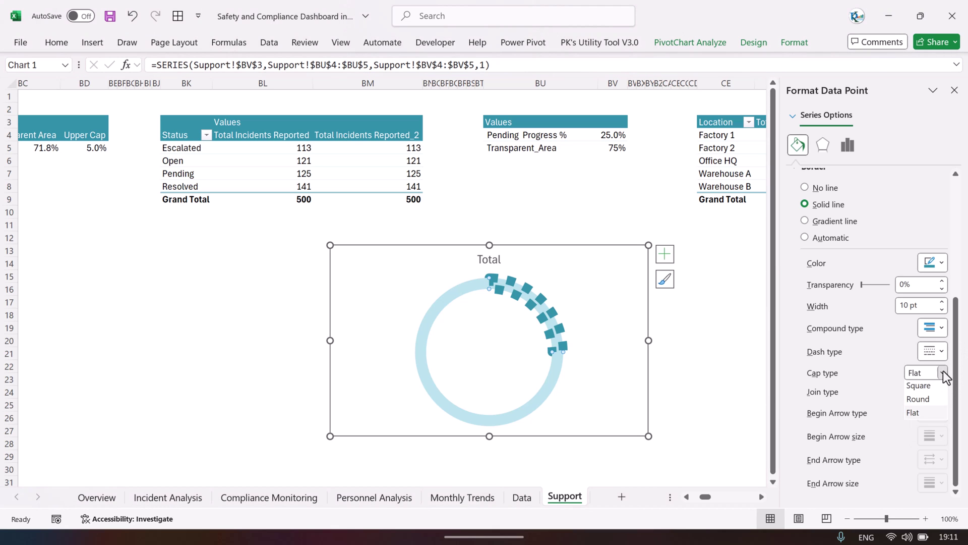
{"action": "left_click", "coordinate": [919, 398]}
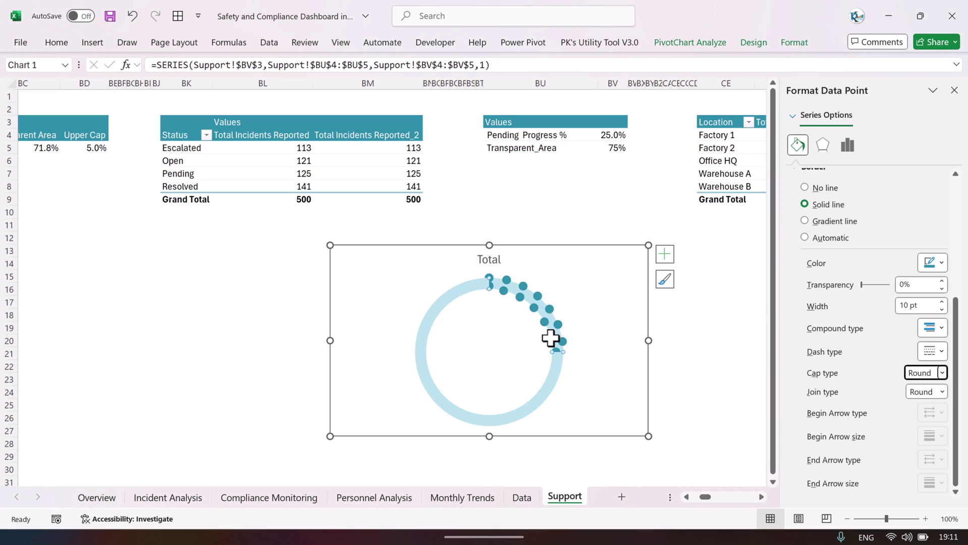
{"action": "left_click", "coordinate": [942, 373]}
{"action": "left_click", "coordinate": [919, 387]}
Fill the Pending Progress % slice with the dark teal theme color matching its border, and compare it with the Pending % chart on Overview
{"action": "left_click_drag", "start_coordinate": [959, 320], "coordinate": [960, 284]}
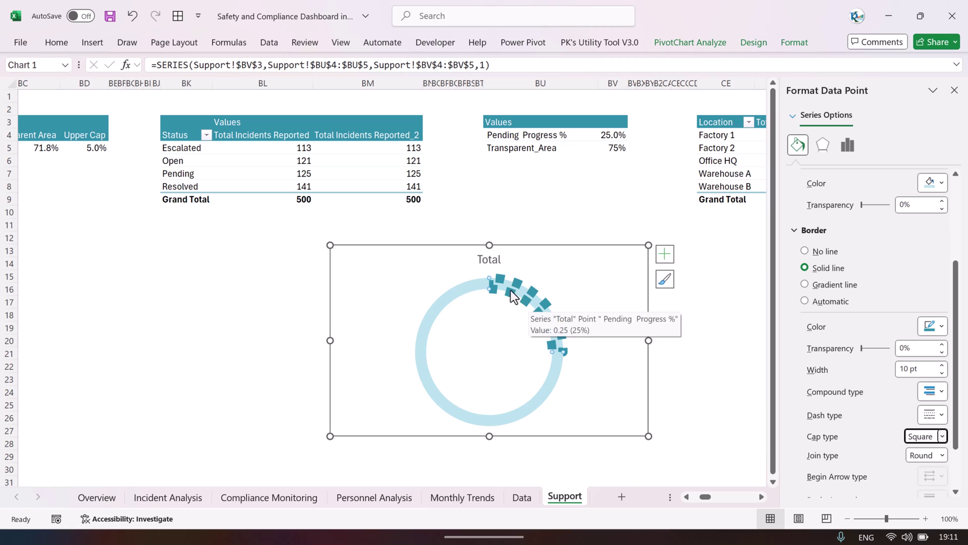
{"action": "scroll", "coordinate": [875, 262], "scroll_direction": "up", "scroll_amount": 5}
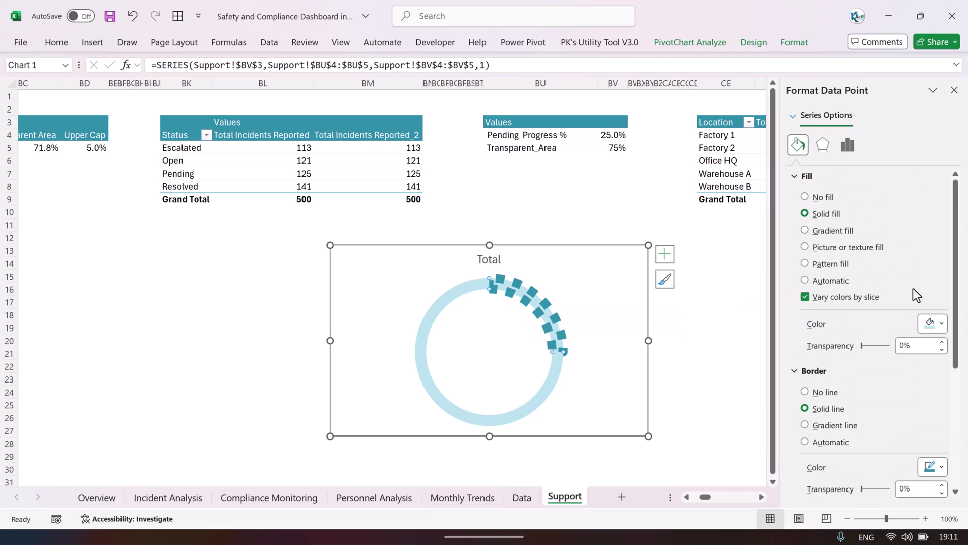
{"action": "left_click", "coordinate": [934, 323]}
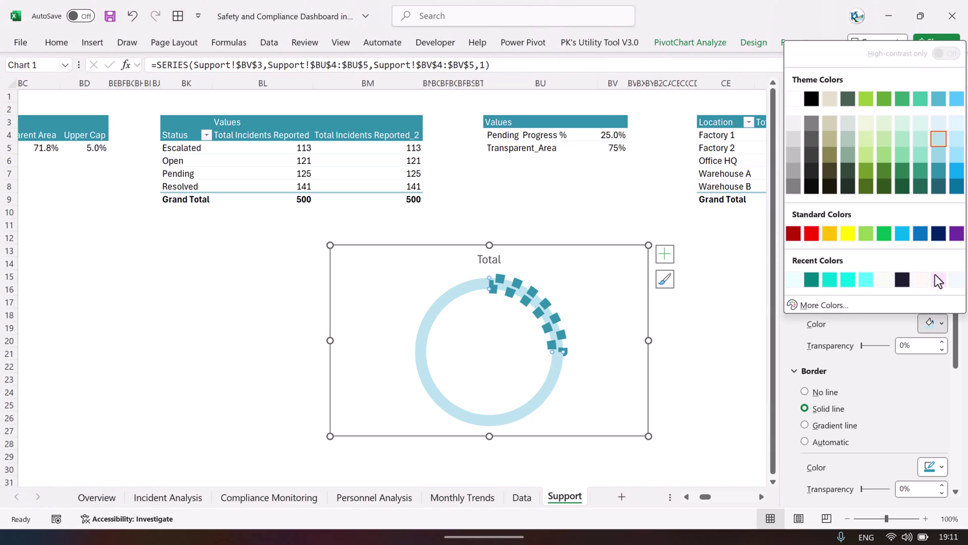
{"action": "left_click", "coordinate": [939, 174]}
{"action": "left_click", "coordinate": [599, 382]}
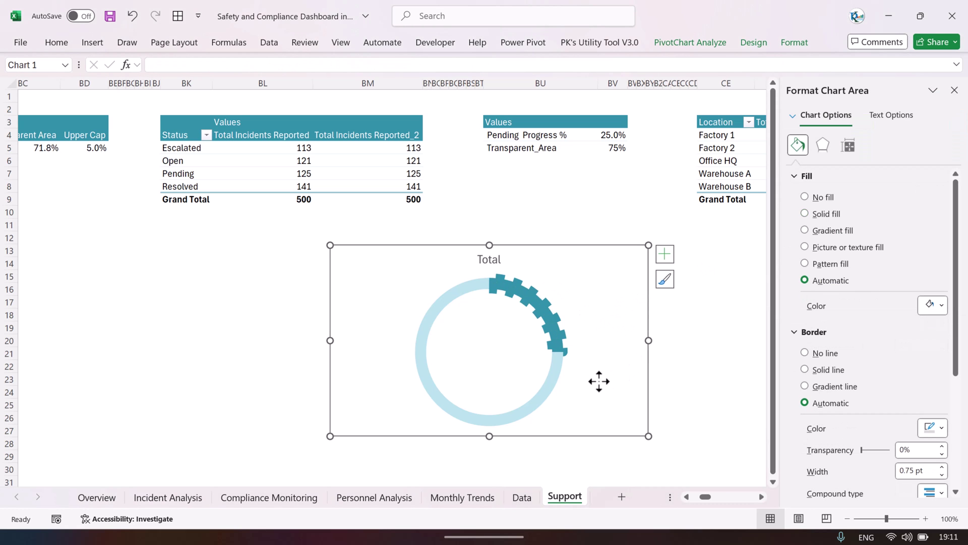
{"action": "left_click", "coordinate": [109, 499]}
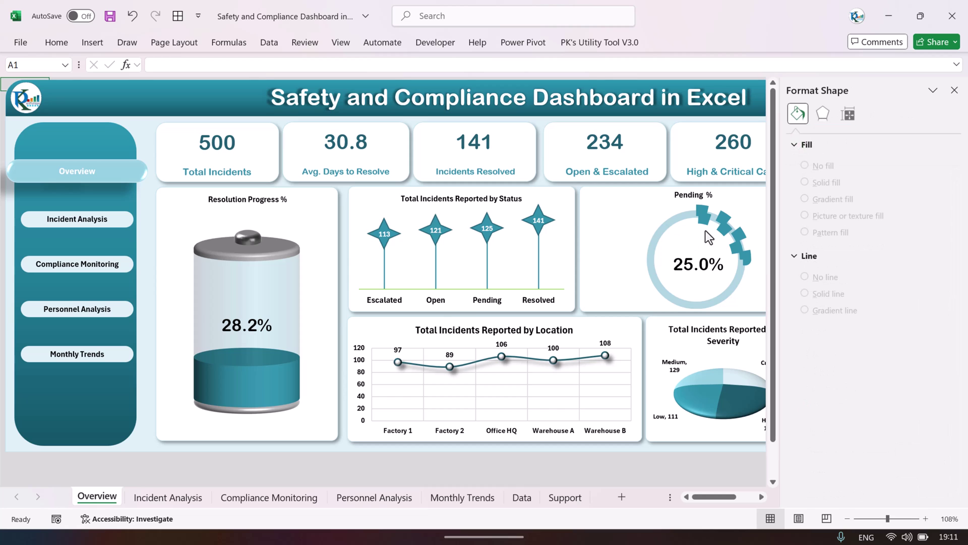
{"action": "left_click", "coordinate": [552, 500]}
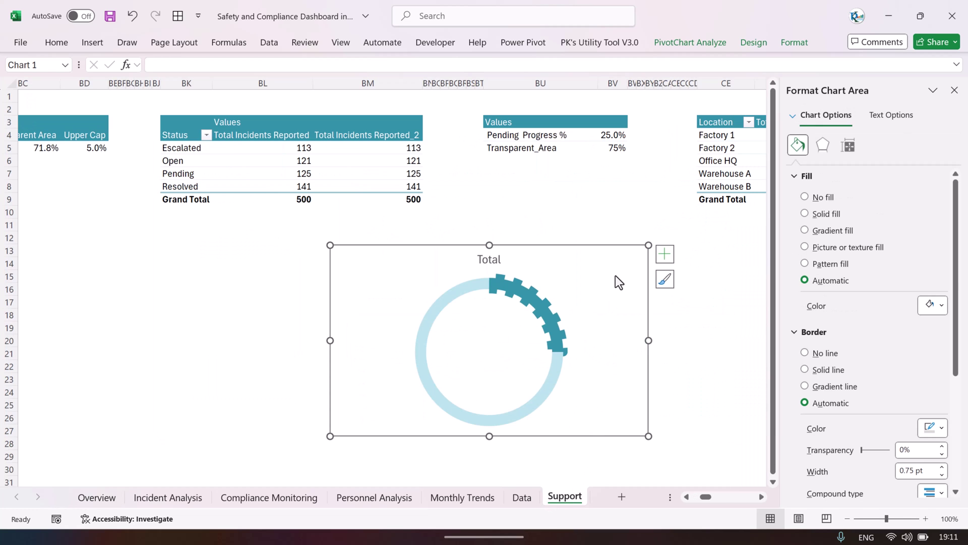
Try adding a data label to only the Pending Progress % slice, and undo it
{"action": "left_click", "coordinate": [542, 306]}
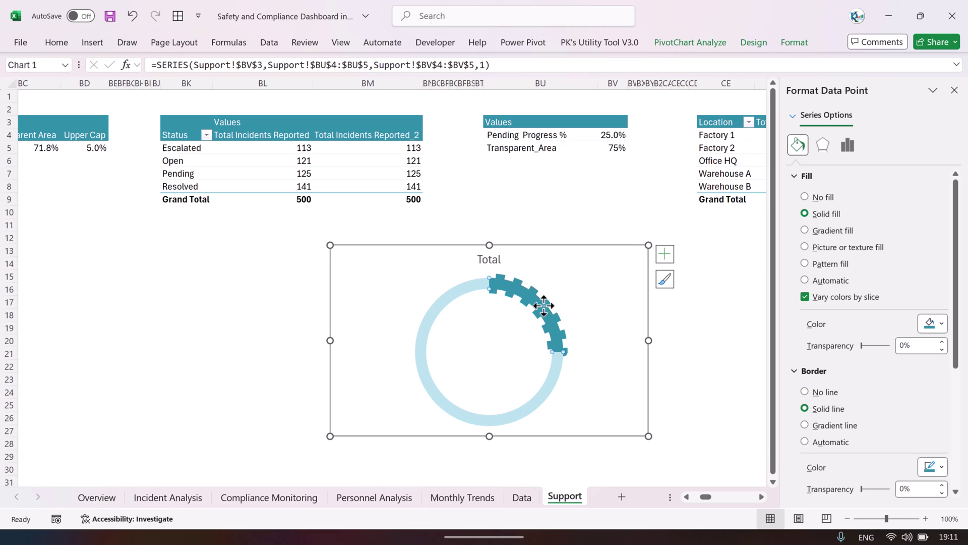
{"action": "left_click", "coordinate": [665, 254]}
{"action": "left_click", "coordinate": [691, 296]}
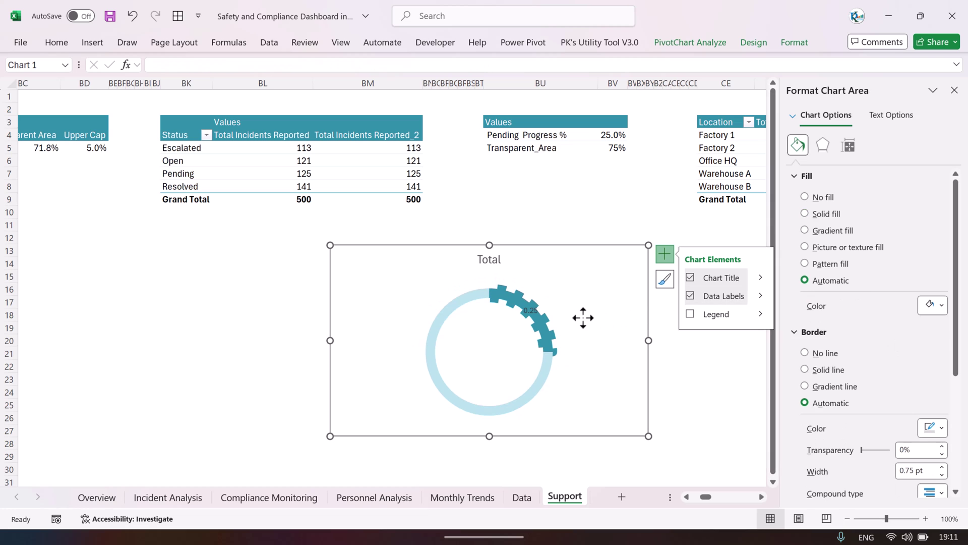
{"action": "key", "text": "ctrl+z"}
Add data labels to both doughnut slices and move each label outside the ring, next to its own slice
{"action": "left_click", "coordinate": [603, 332]}
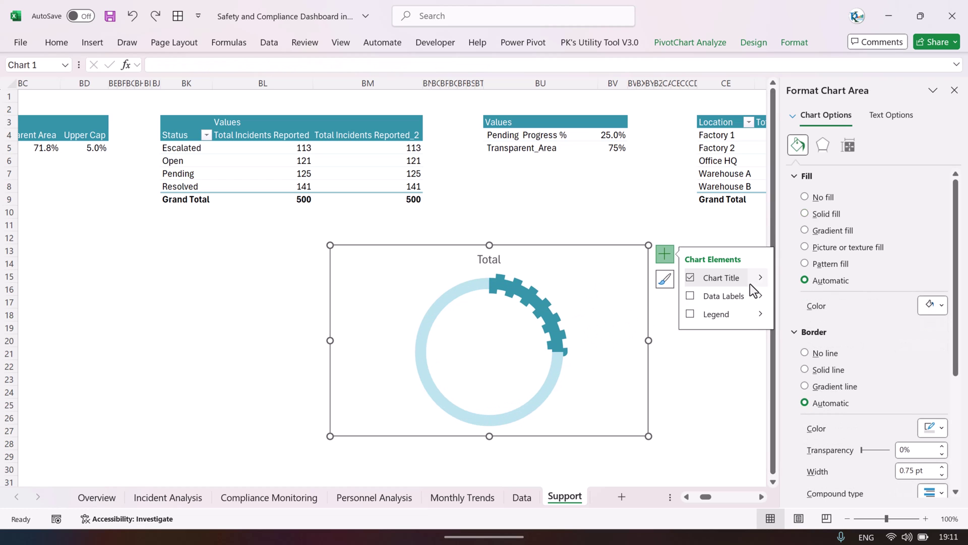
{"action": "left_click", "coordinate": [690, 295]}
{"action": "left_click", "coordinate": [526, 309]}
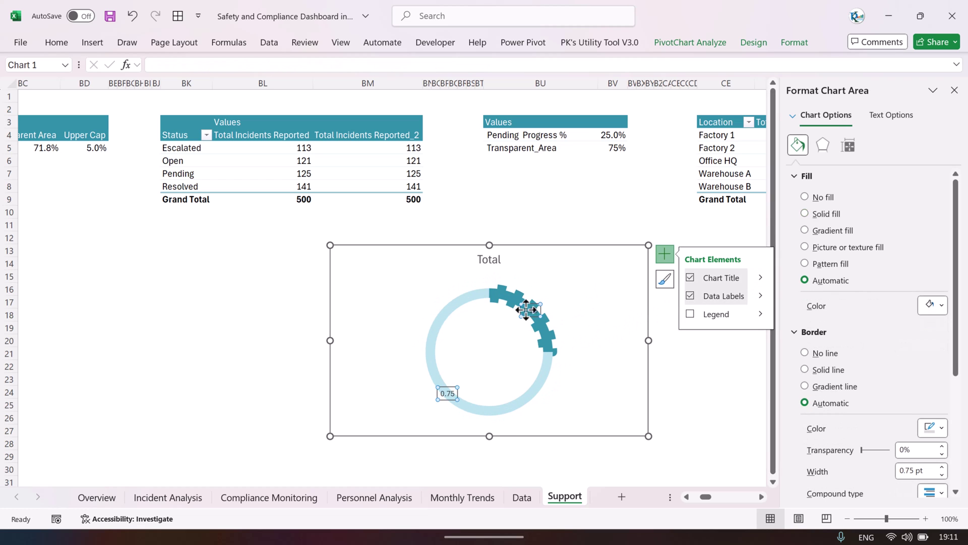
{"action": "left_click", "coordinate": [526, 309]}
{"action": "left_click_drag", "start_coordinate": [599, 294], "coordinate": [597, 292]}
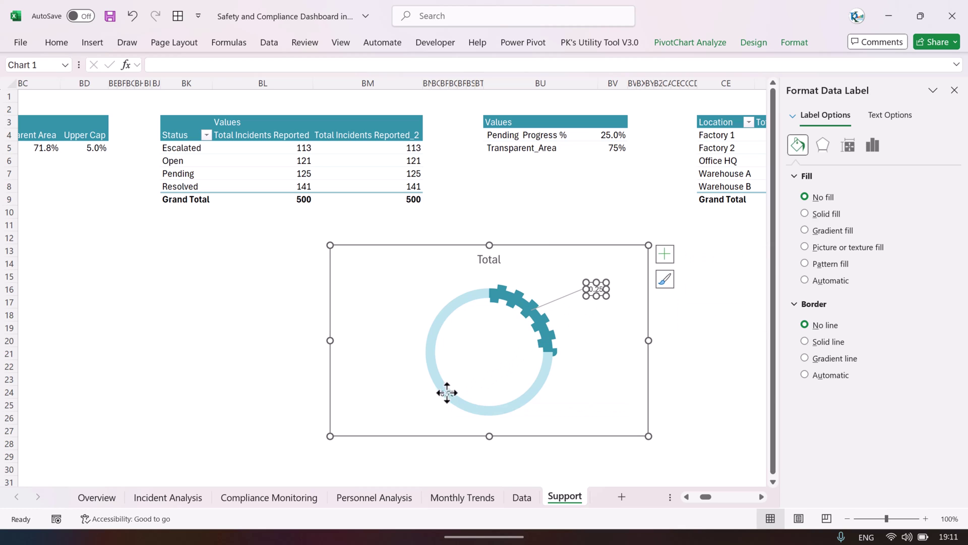
{"action": "left_click_drag", "start_coordinate": [446, 394], "coordinate": [375, 397]}
{"action": "left_click", "coordinate": [626, 313]}
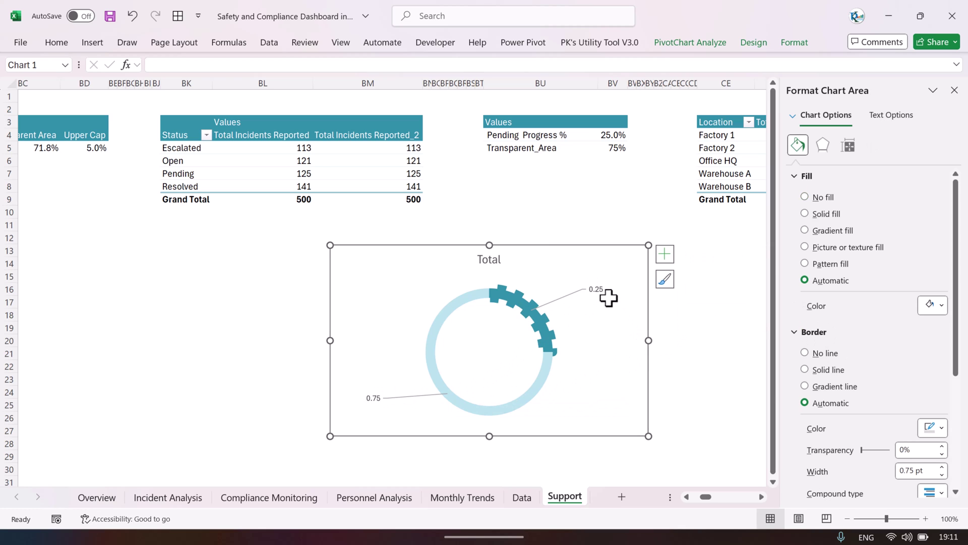
Add the category name to both data labels on the new doughnut chart, keeping the value and leader lines
{"action": "left_click", "coordinate": [600, 288]}
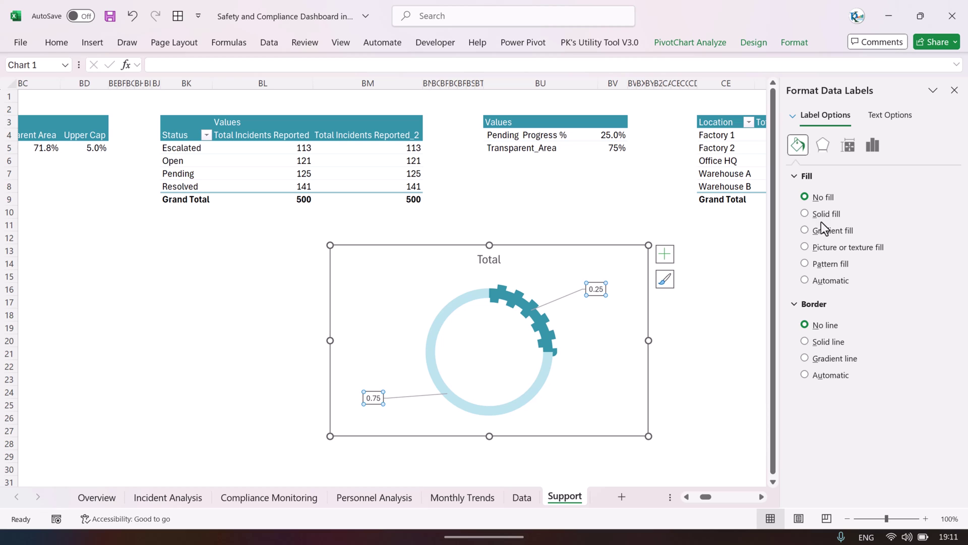
{"action": "right_click", "coordinate": [600, 292]}
{"action": "left_click", "coordinate": [654, 466]}
{"action": "left_click", "coordinate": [873, 145]}
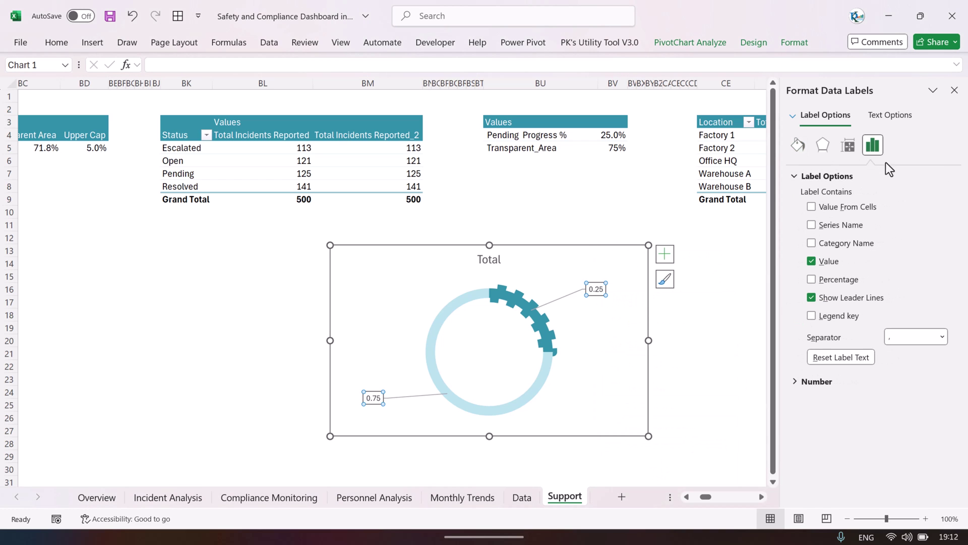
{"action": "left_click", "coordinate": [838, 243]}
{"action": "left_click", "coordinate": [719, 378]}
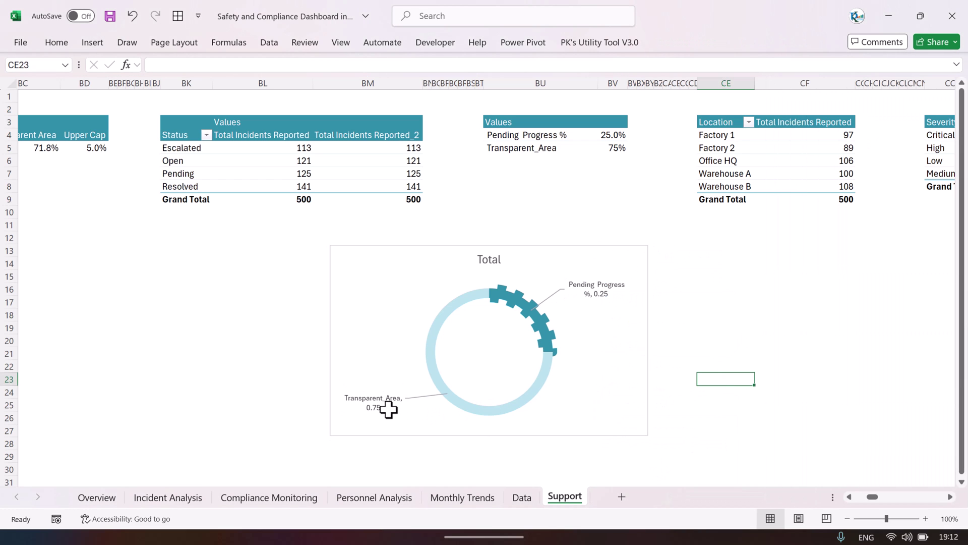
Delete only the Transparent_Area slice's data label, compare the doughnut with the Pending % chart on Overview, and return to Support
{"action": "left_click", "coordinate": [454, 412]}
{"action": "left_click", "coordinate": [395, 412]}
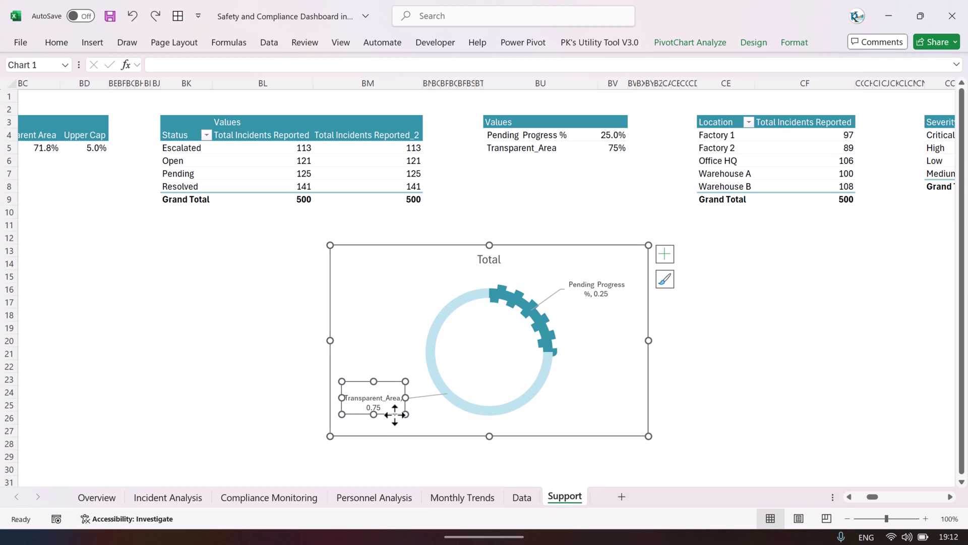
{"action": "key", "text": "Delete"}
{"action": "left_click", "coordinate": [739, 327]}
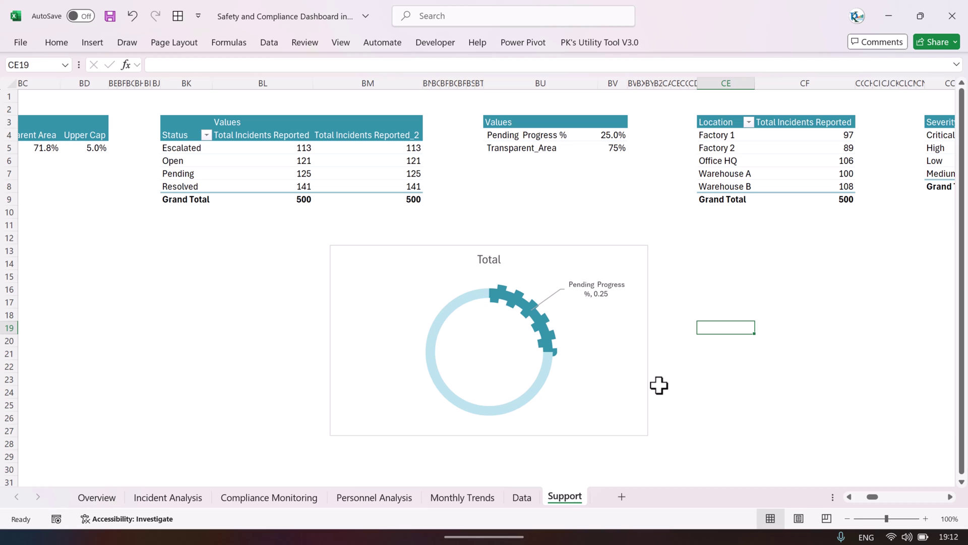
{"action": "left_click", "coordinate": [93, 498]}
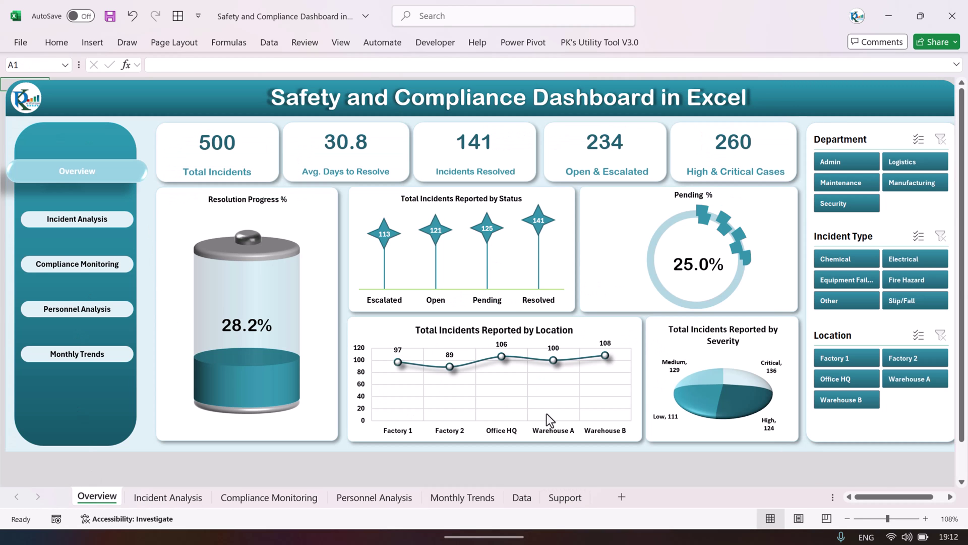
{"action": "left_click", "coordinate": [564, 497]}
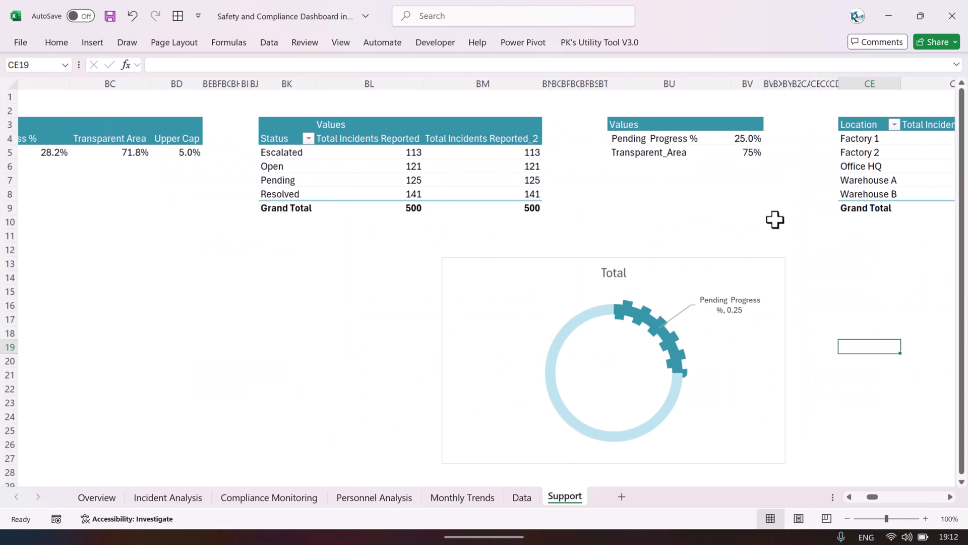